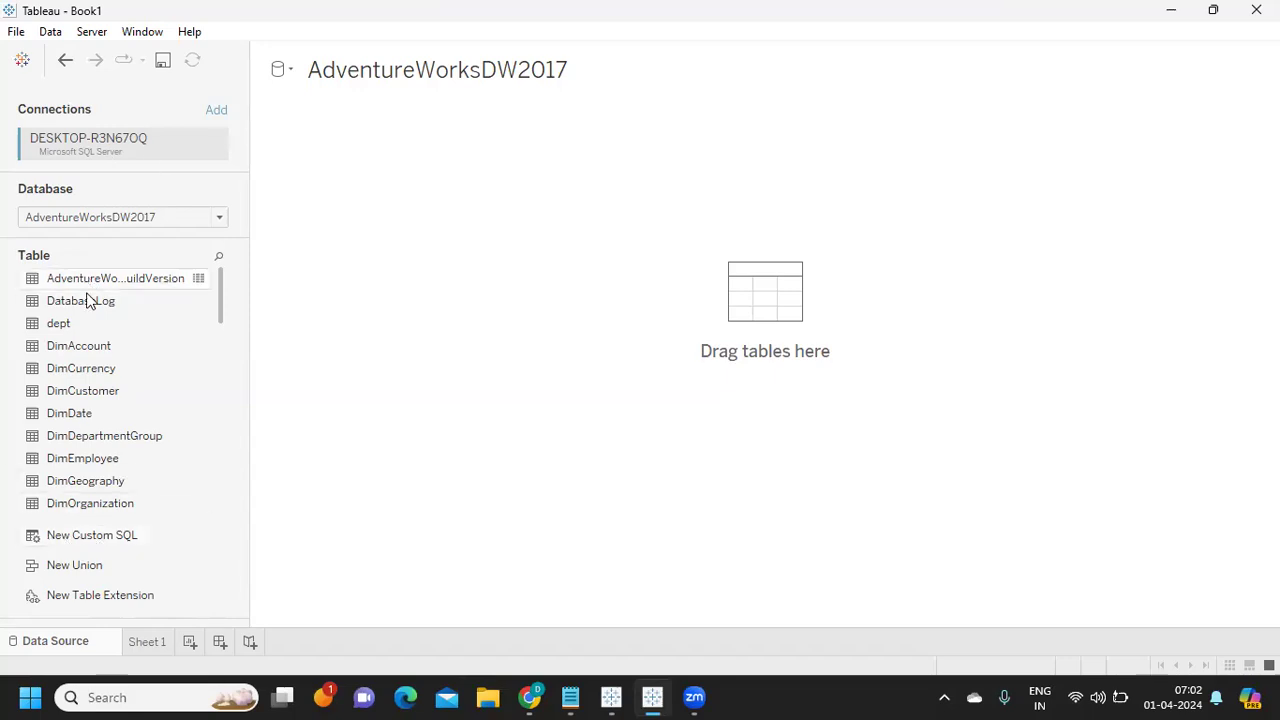
Try out the DimEmployee table in the data source by adding it, loading its data preview and removing it
left_click_drag(80, 466, 436, 224)
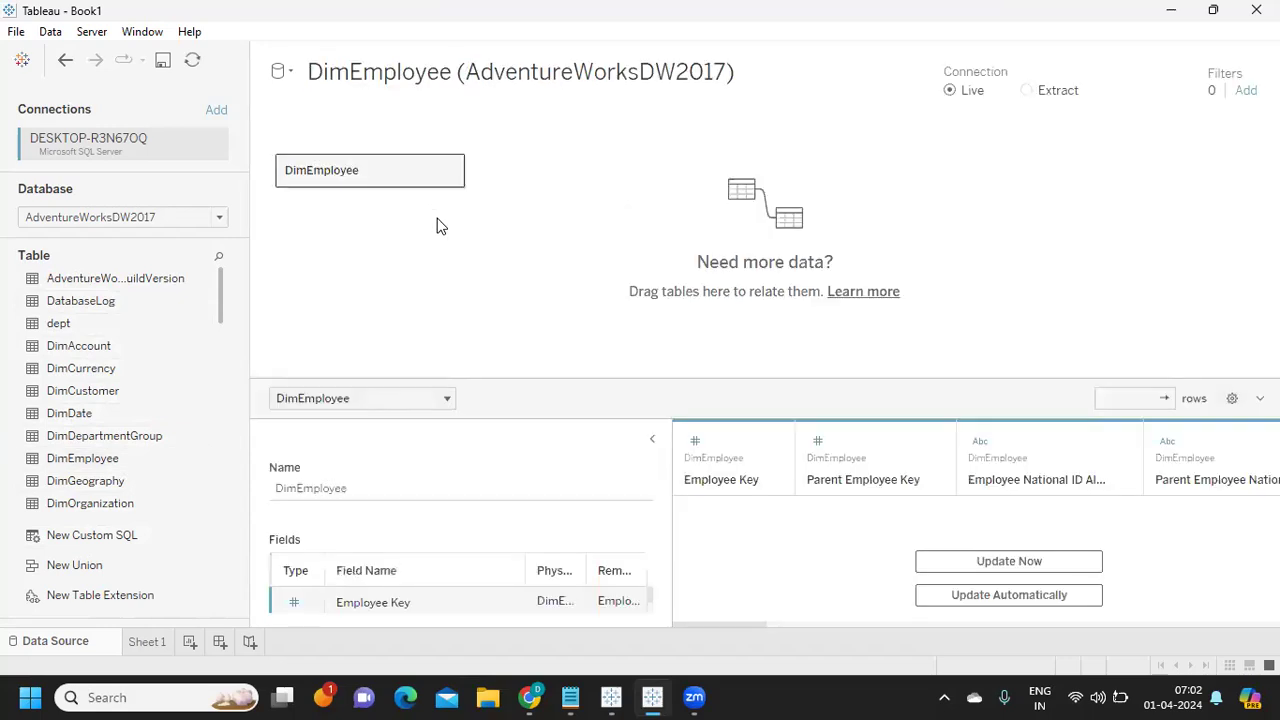
left_click(1071, 561)
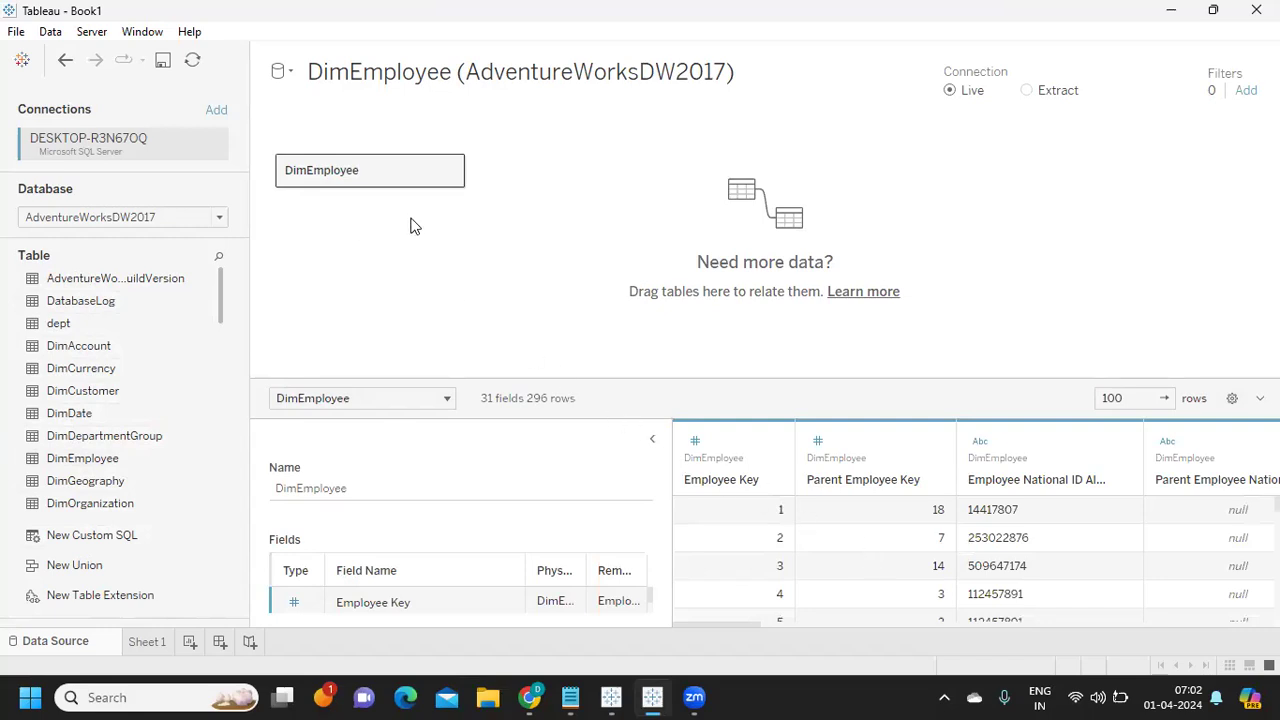
left_click(450, 170)
left_click(520, 242)
Add a custom SQL query to the data source with the statement SELECT * FROM EMP
left_click_drag(88, 536, 409, 237)
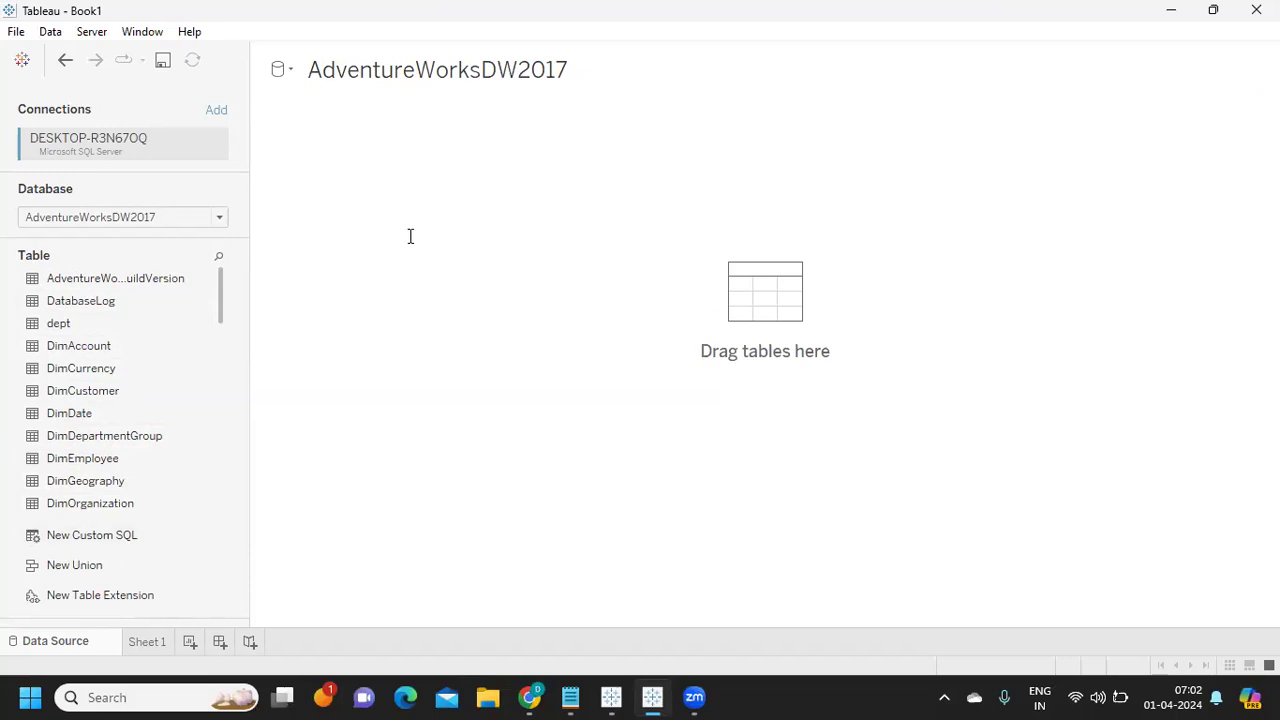
type("SELECT * FROM EMP")
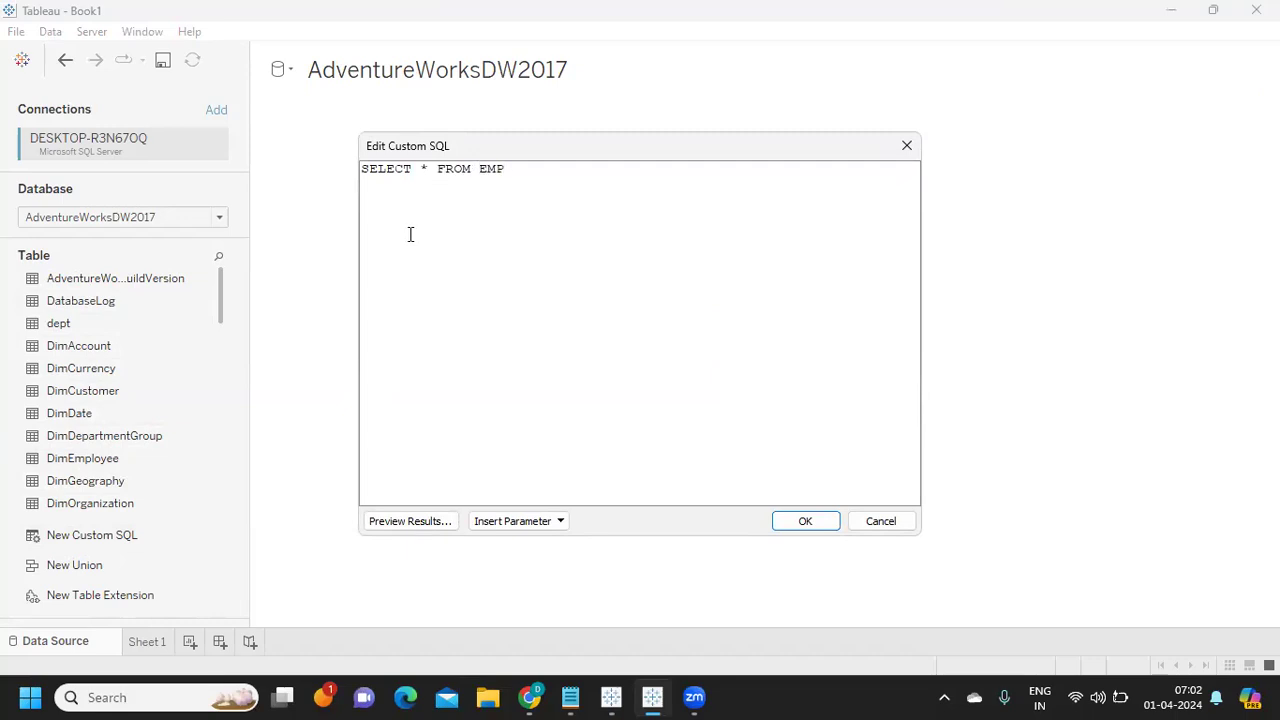
left_click(804, 521)
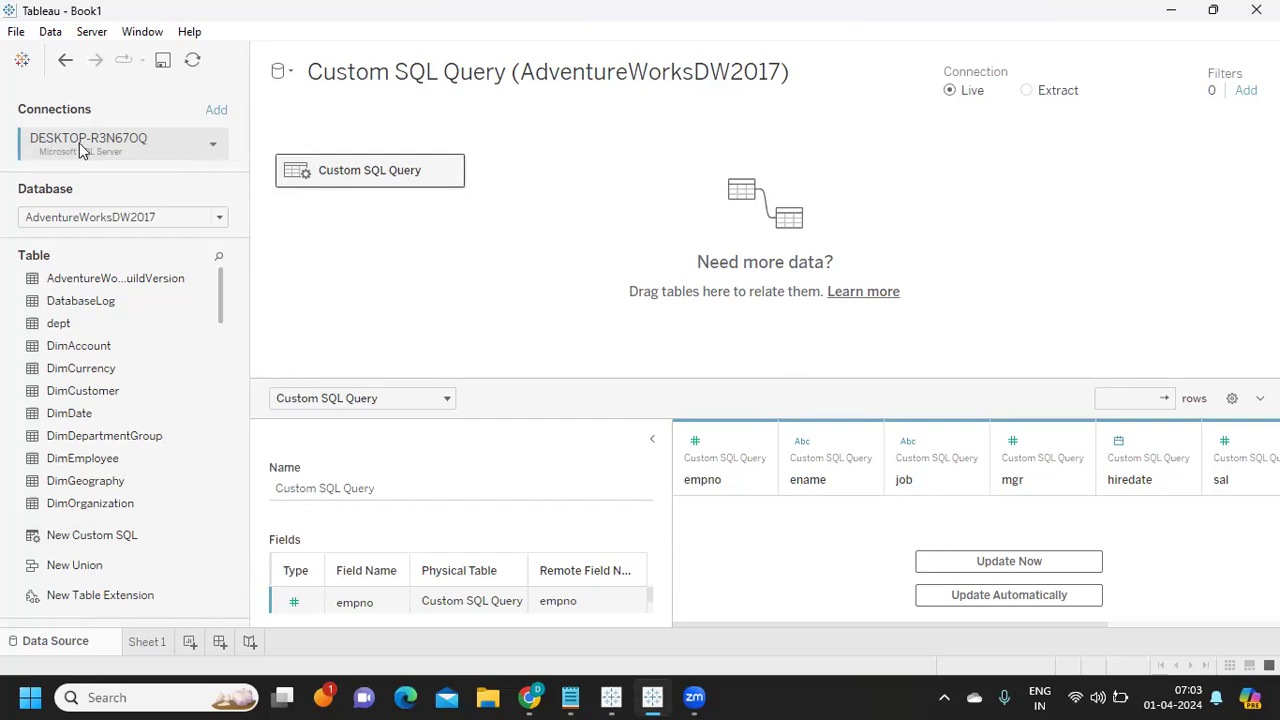
Examine the Initial SQL section in the SQL Server connection's edit settings, then close them without changes
left_click(213, 147)
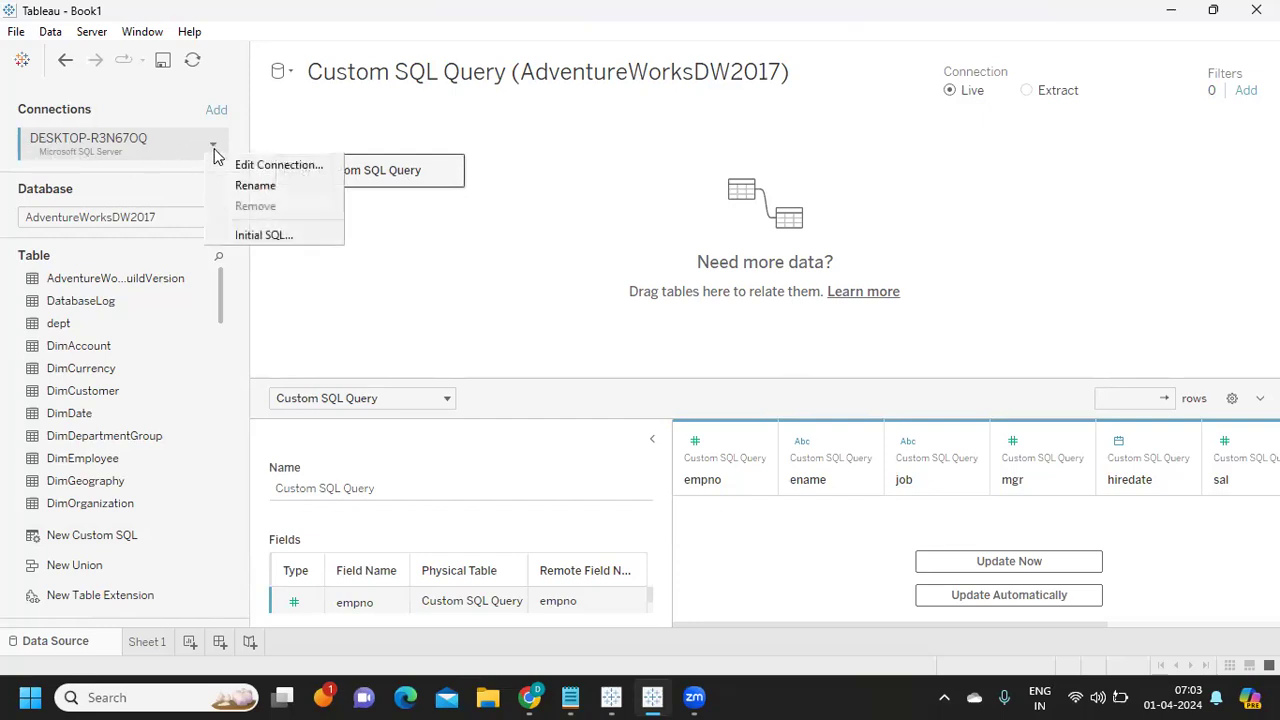
left_click(280, 166)
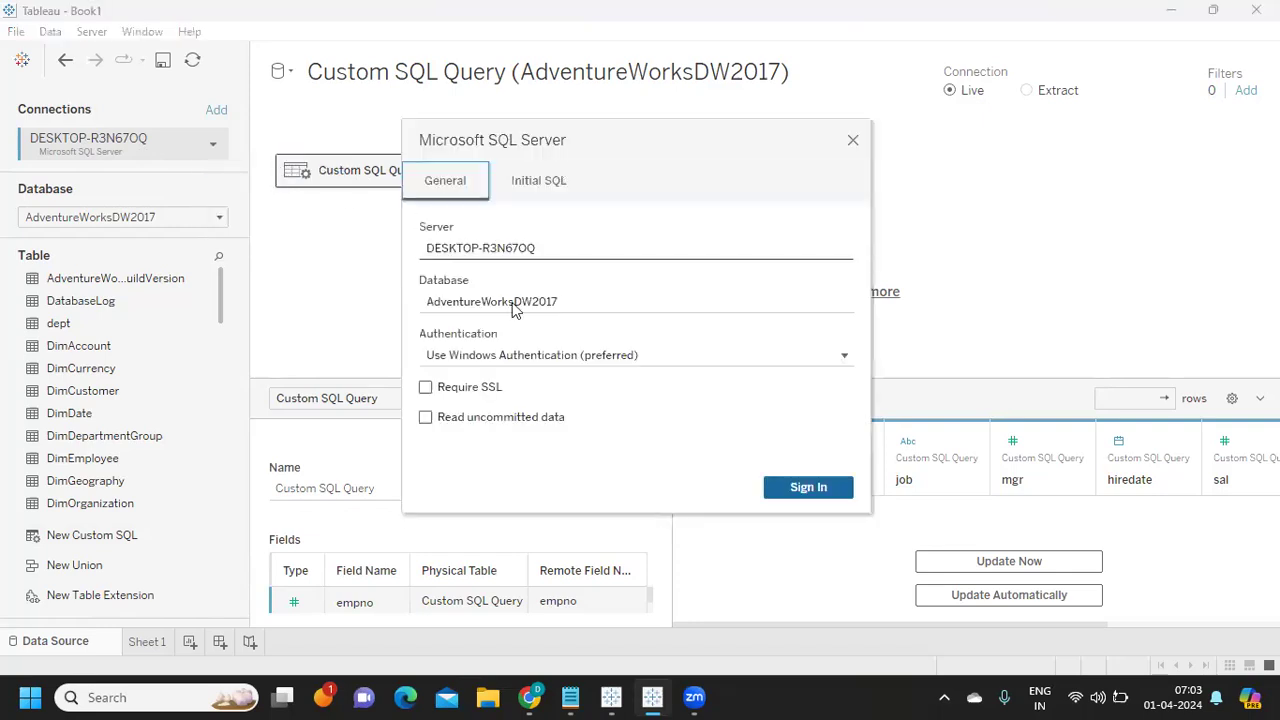
left_click(529, 186)
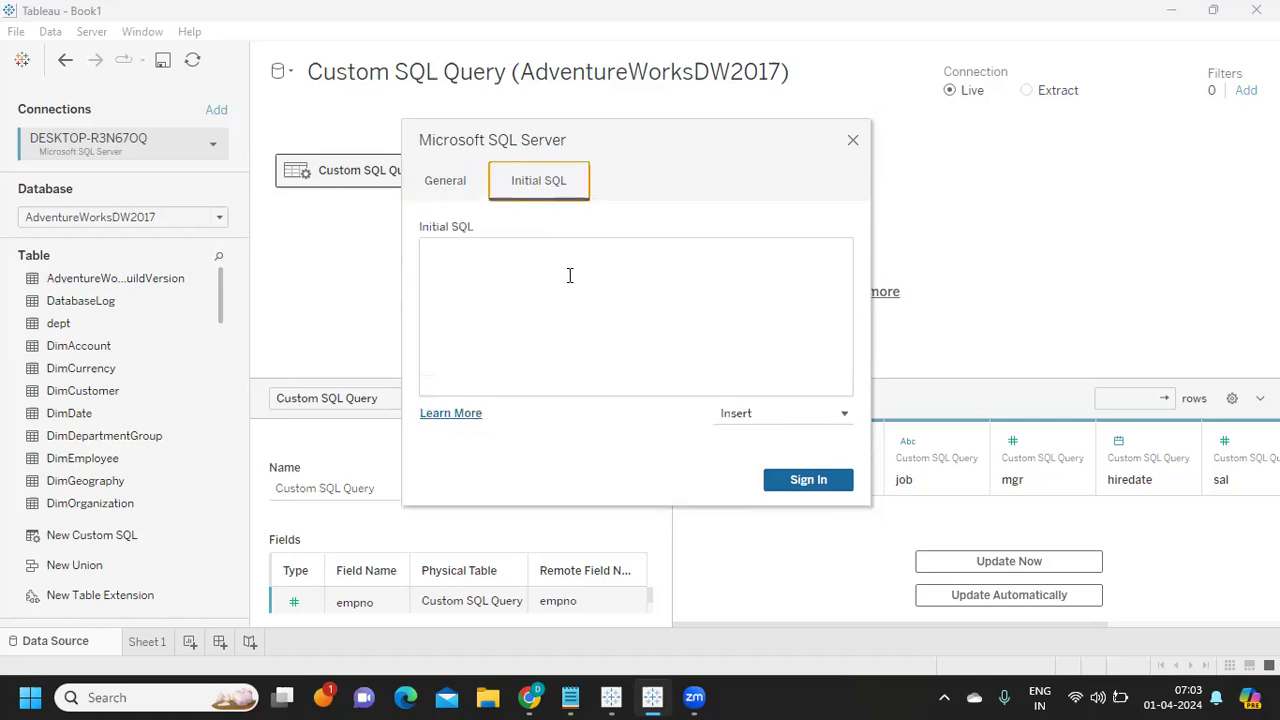
left_click(481, 262)
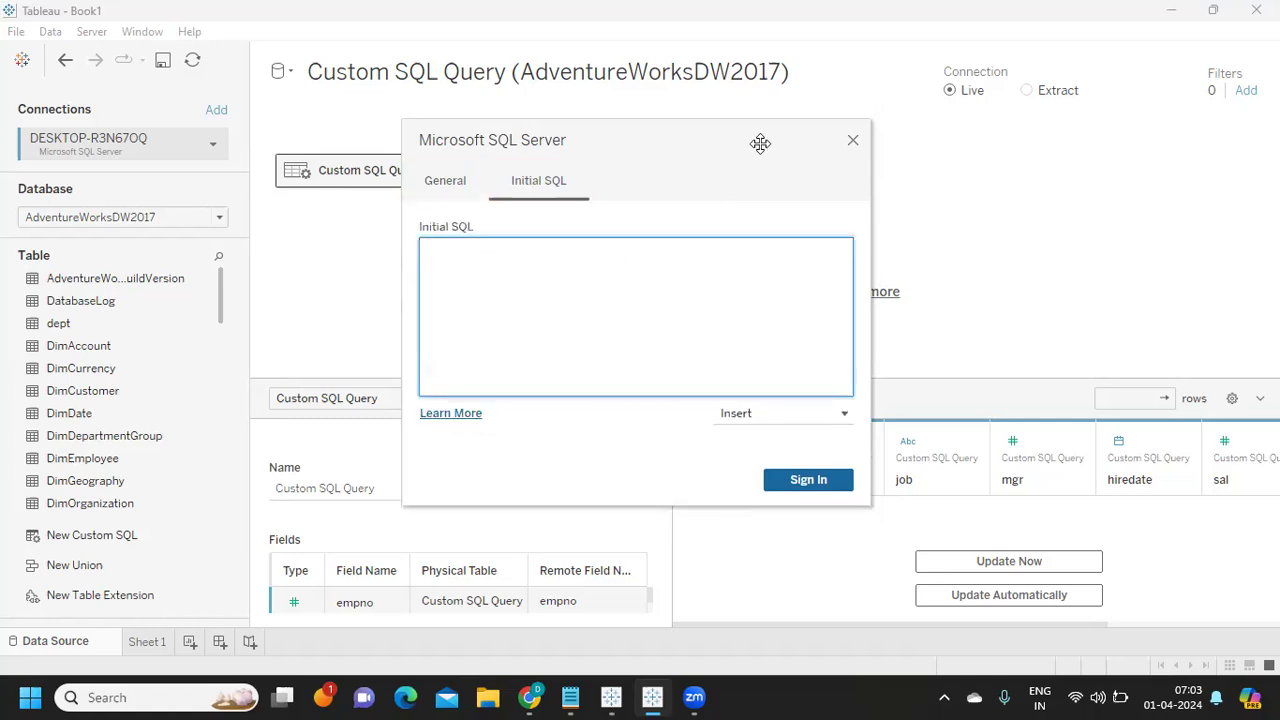
left_click(853, 143)
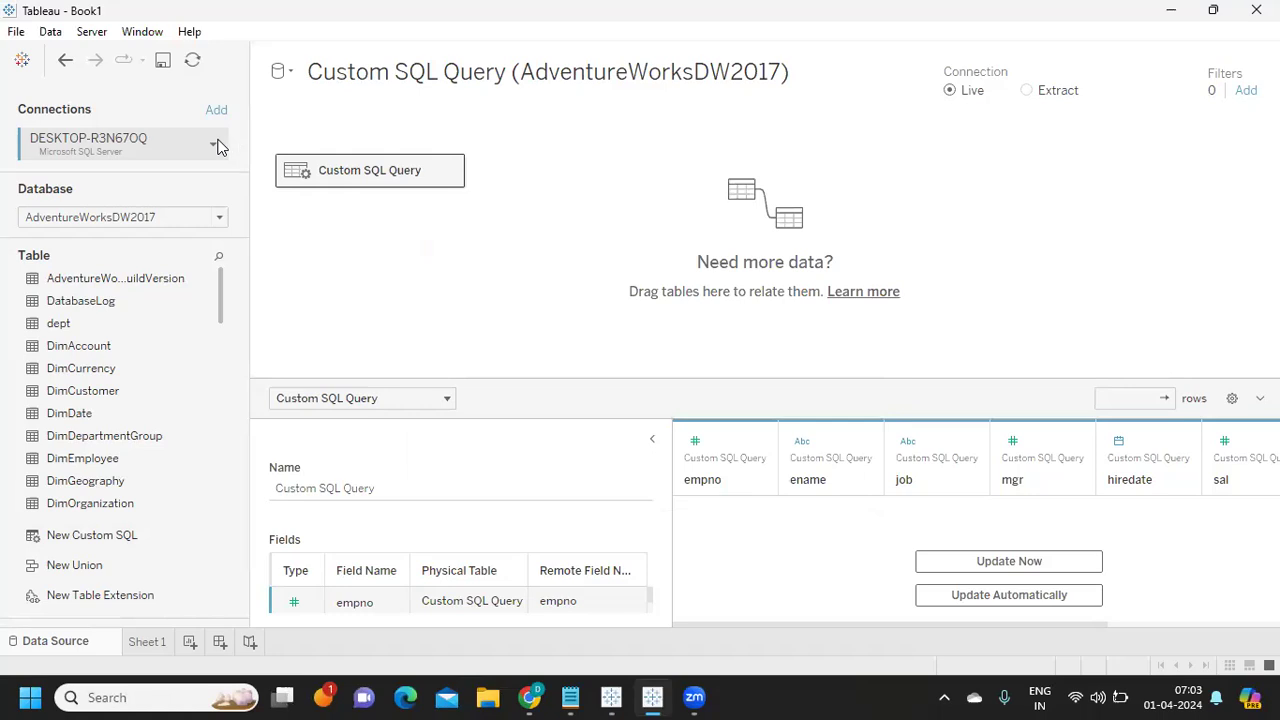
View the standalone Initial SQL editor of the SQL Server connection and cancel it
left_click(214, 145)
left_click(244, 237)
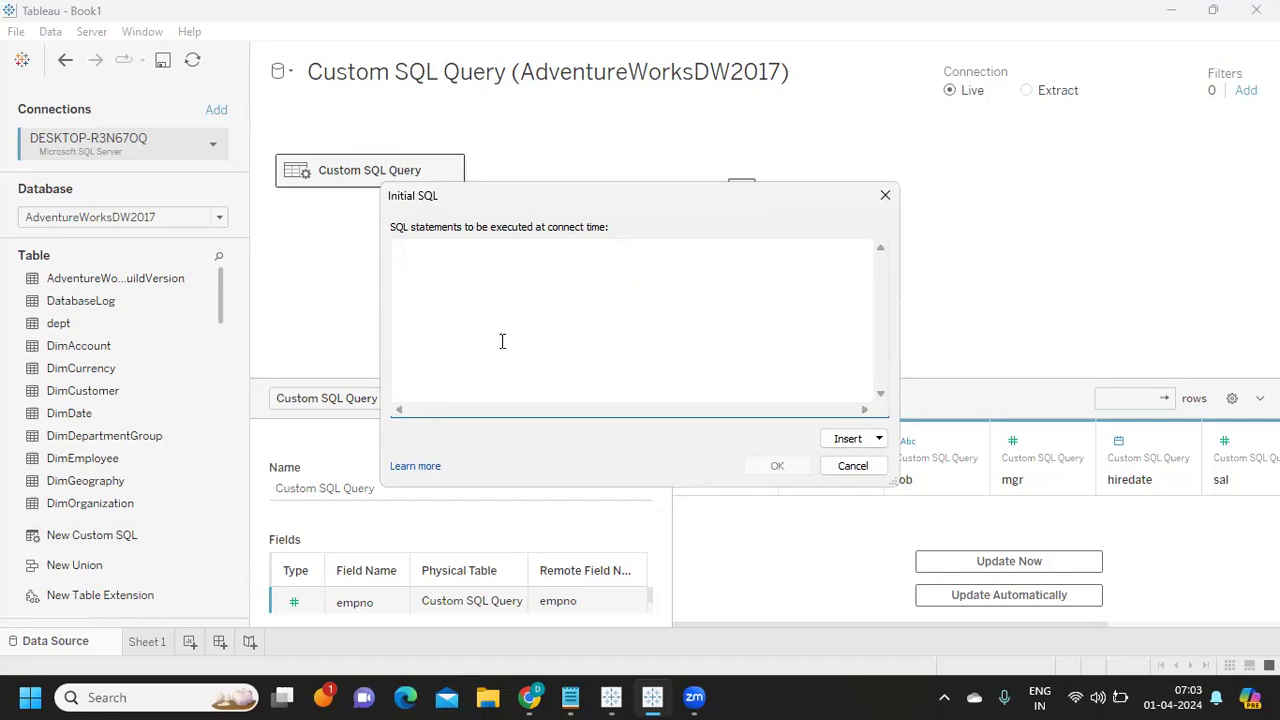
left_click(868, 466)
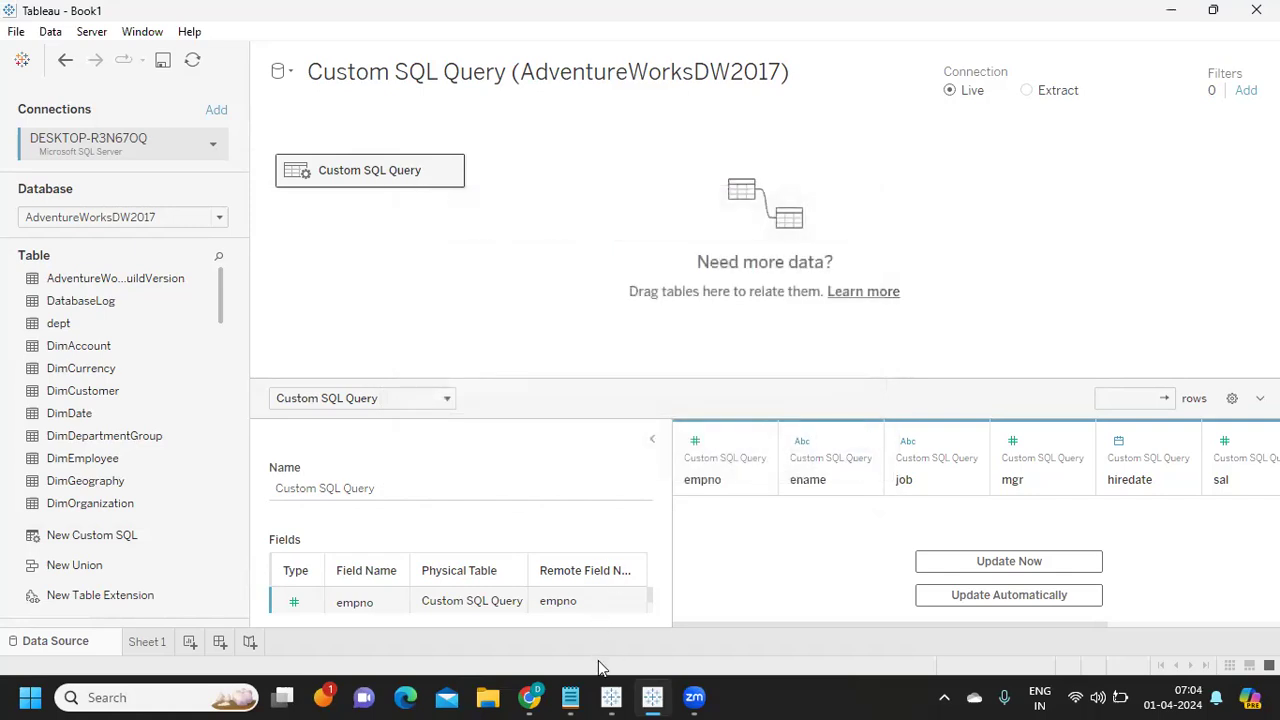
Switch to the Notepad question list and highlight question 2 about the physical and logical layers
mouse_move(570, 697)
left_click(587, 618)
left_click(325, 334)
left_click_drag(42, 210, 646, 219)
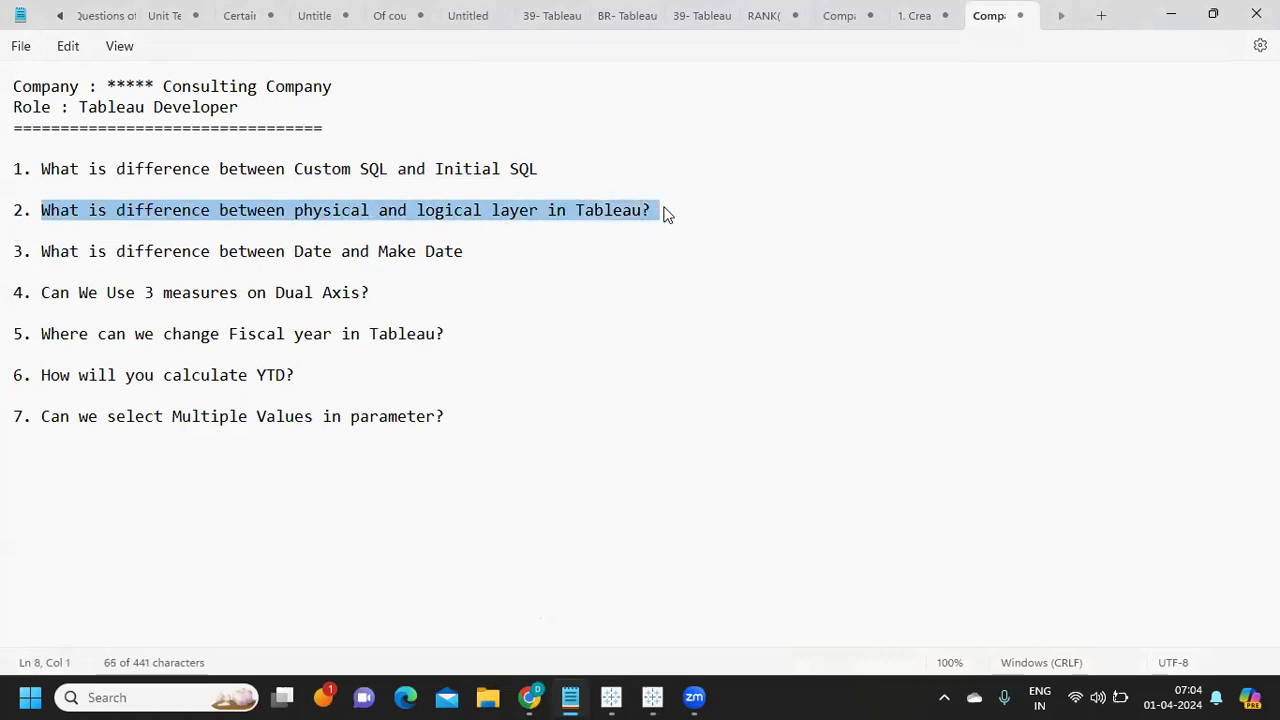
Switch to the Tableau workbook using Sample - Superstore, add a new worksheet and clear its field search
mouse_move(652, 697)
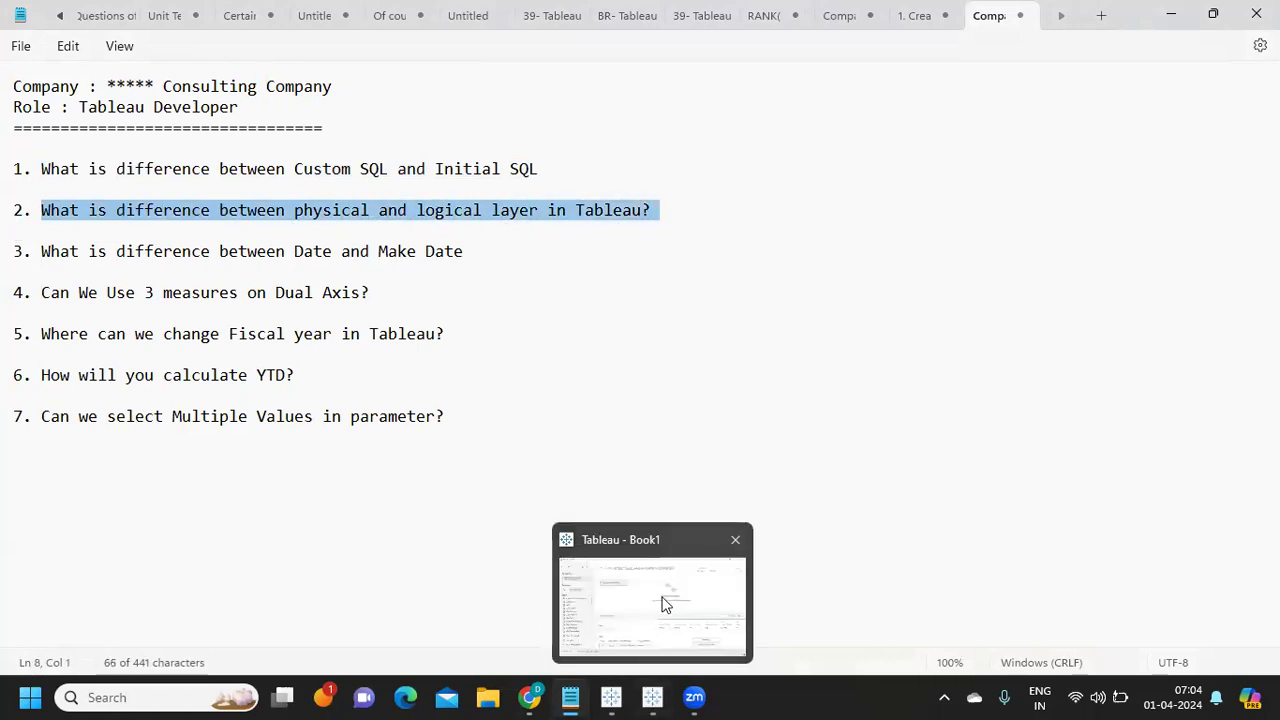
left_click(615, 600)
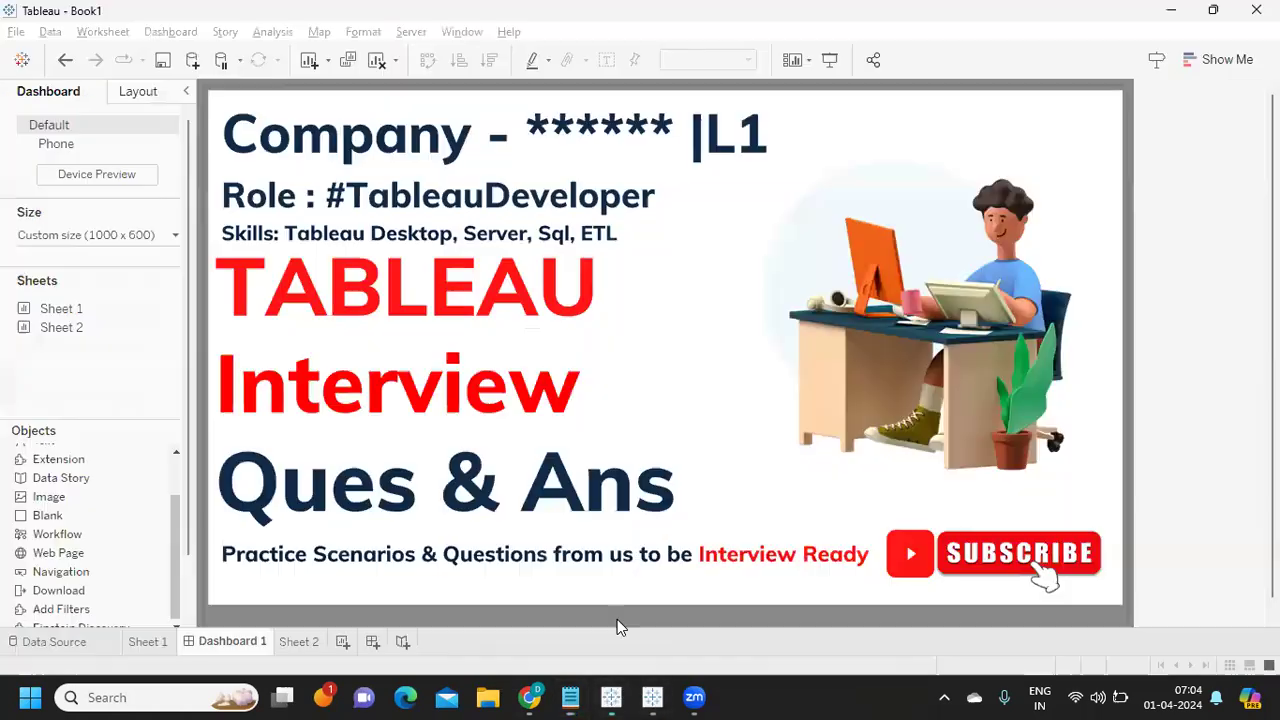
left_click(341, 645)
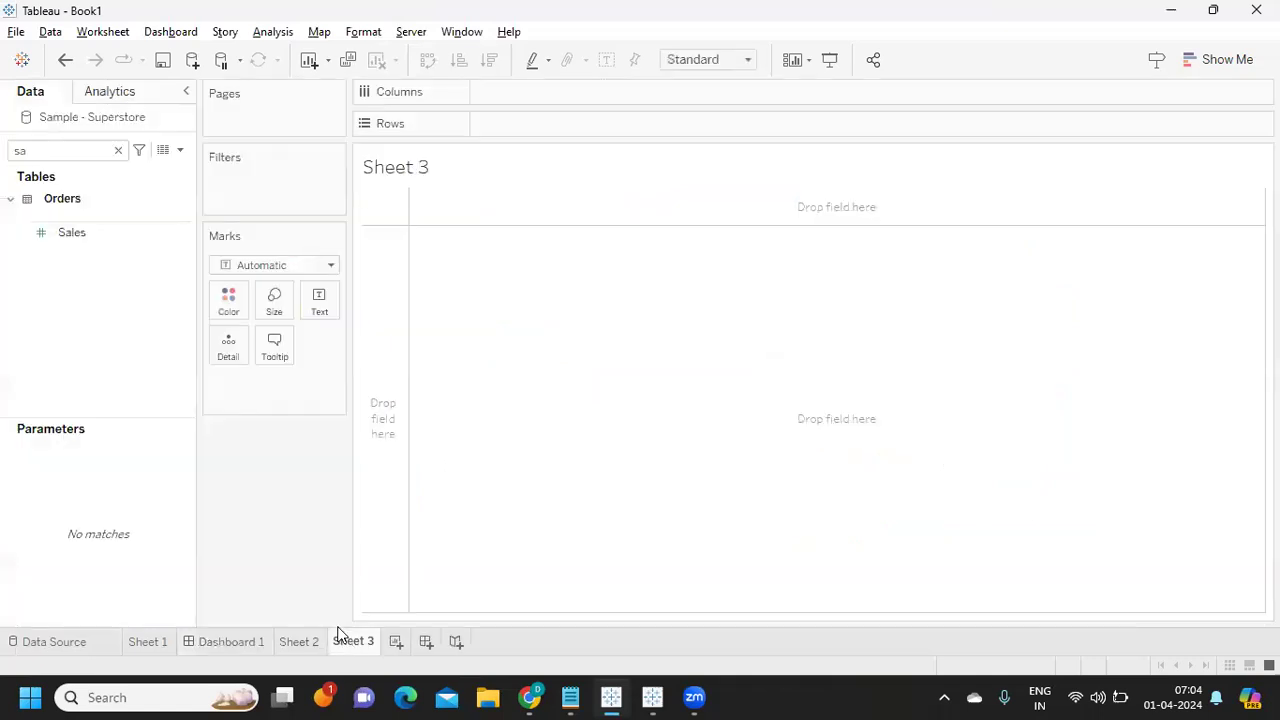
left_click(118, 150)
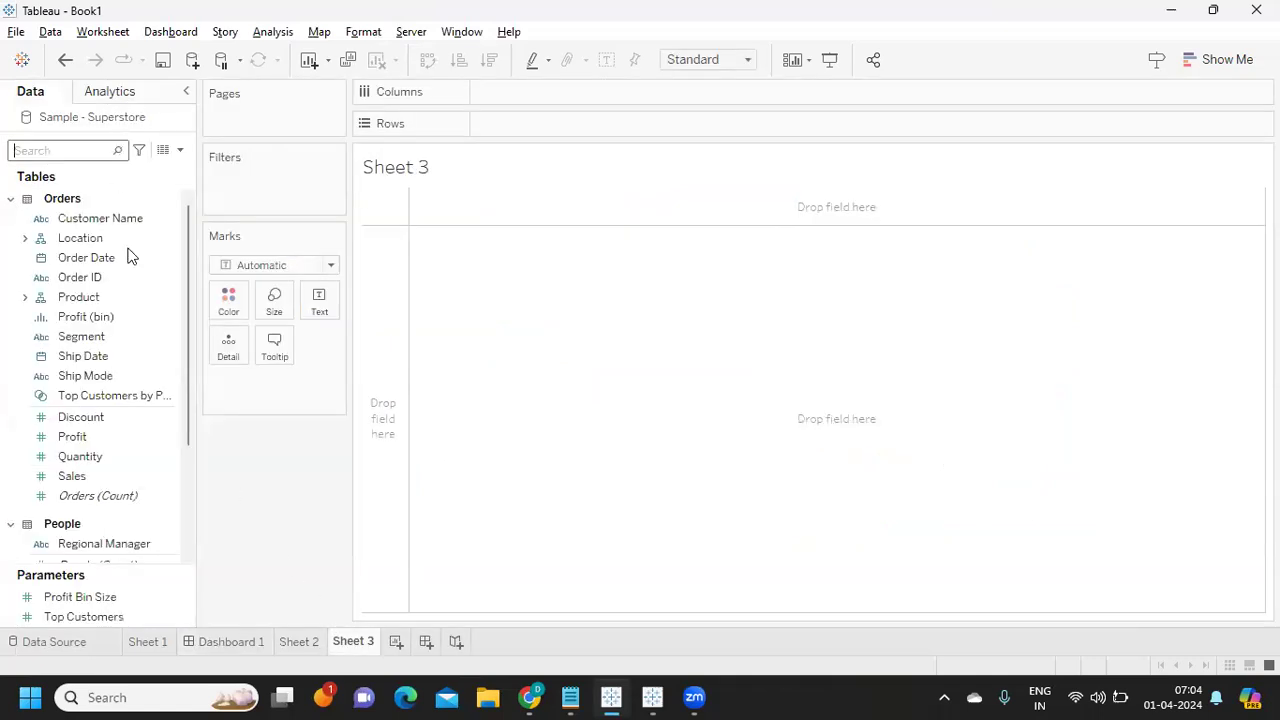
Remove the People and Returns tables from the Sample - Superstore data source, leaving only Orders
left_click(68, 641)
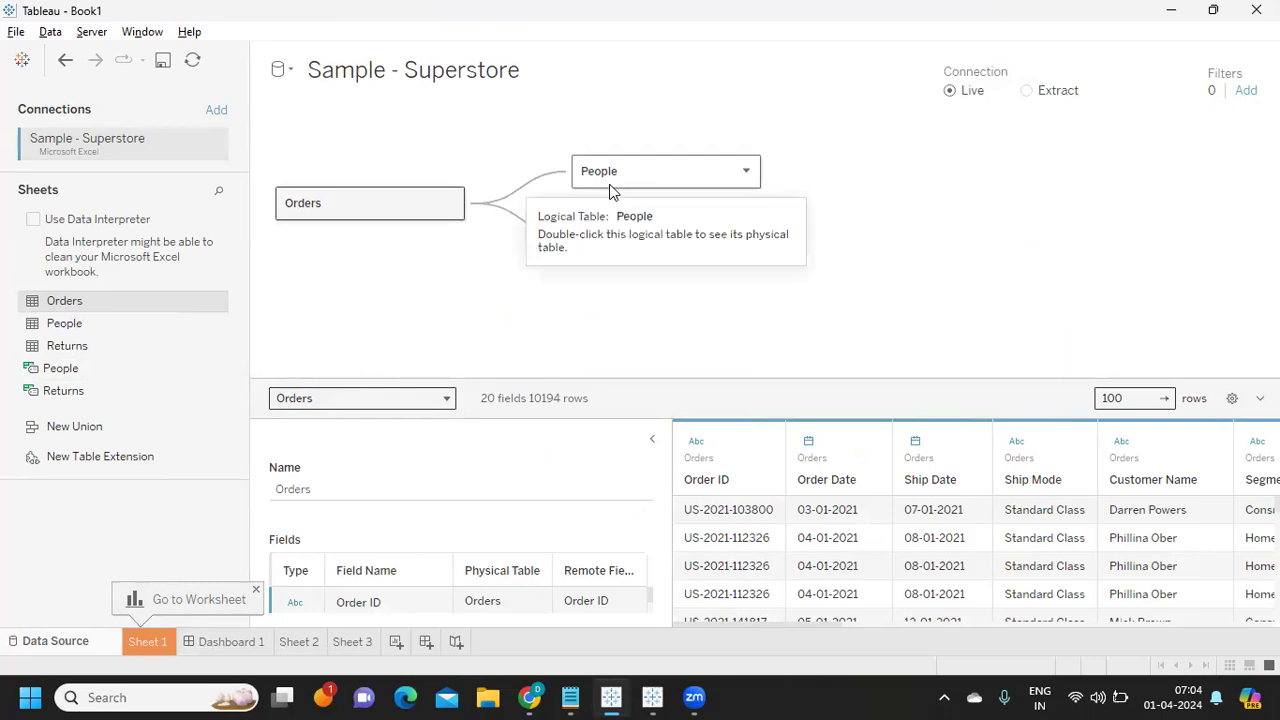
right_click(745, 172)
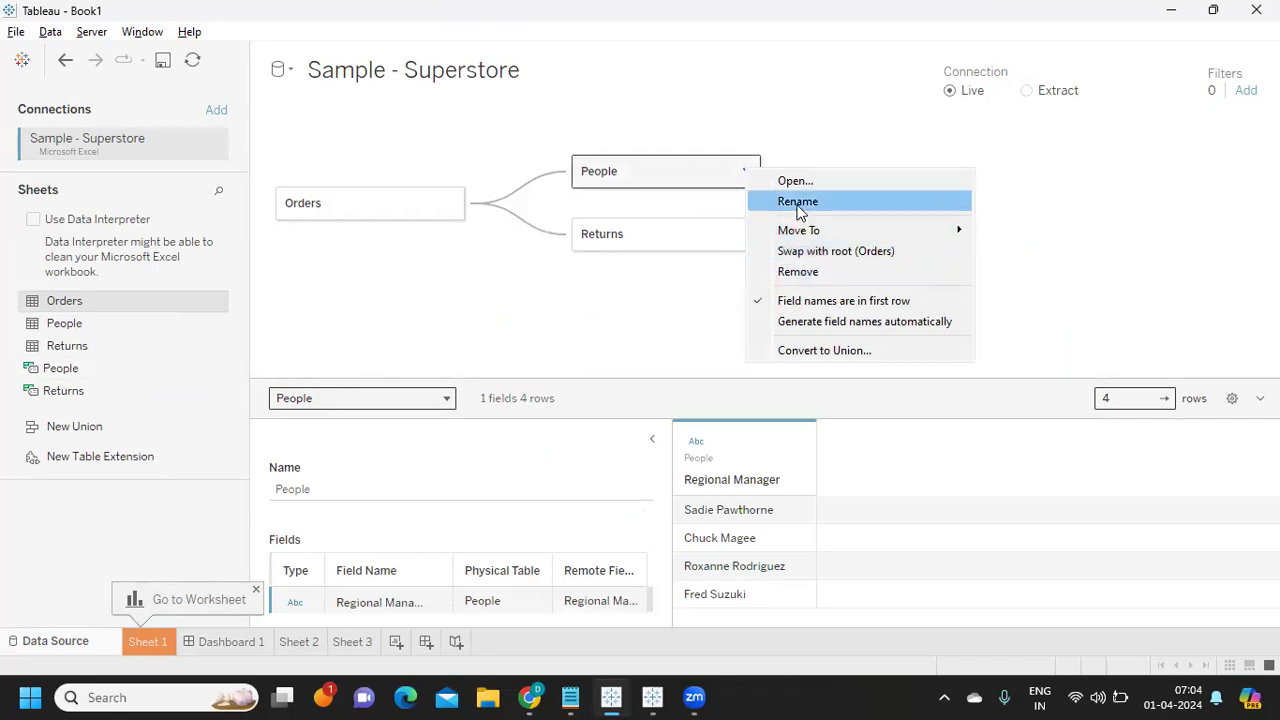
left_click(800, 272)
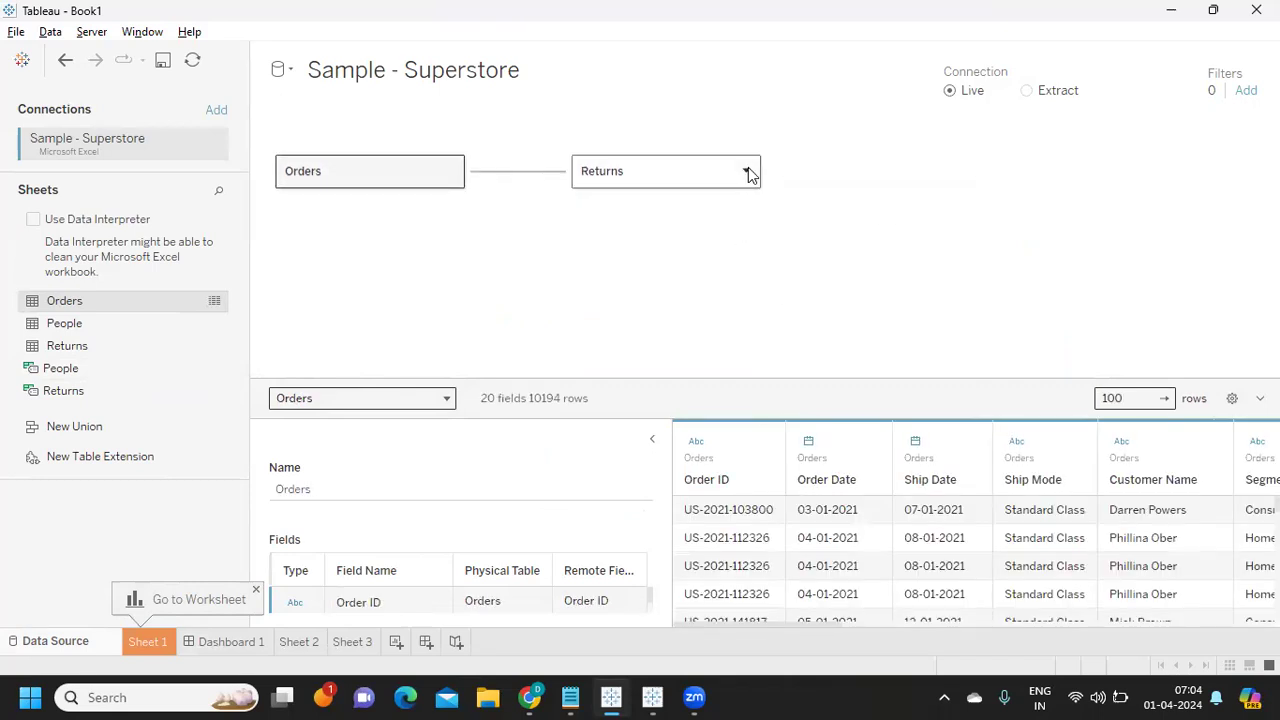
left_click(748, 172)
left_click(790, 250)
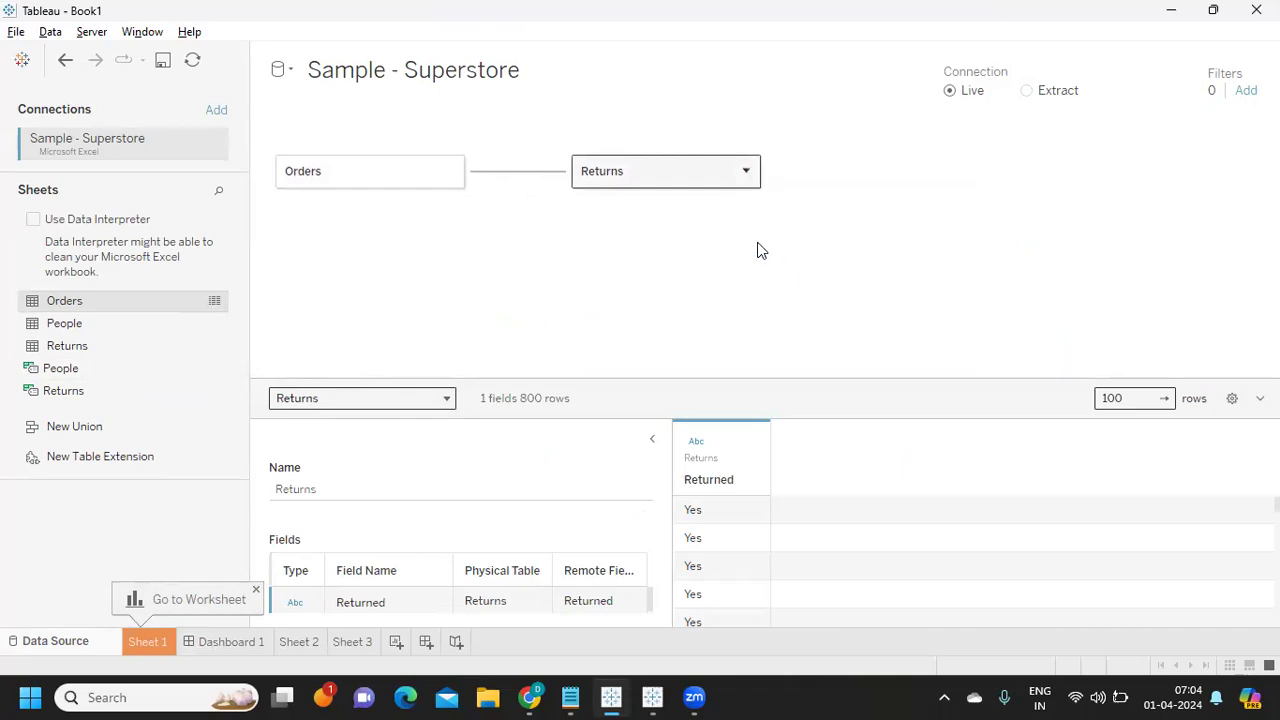
Open the physical layer of the Orders table and join the People sheet to Orders
left_click(451, 177)
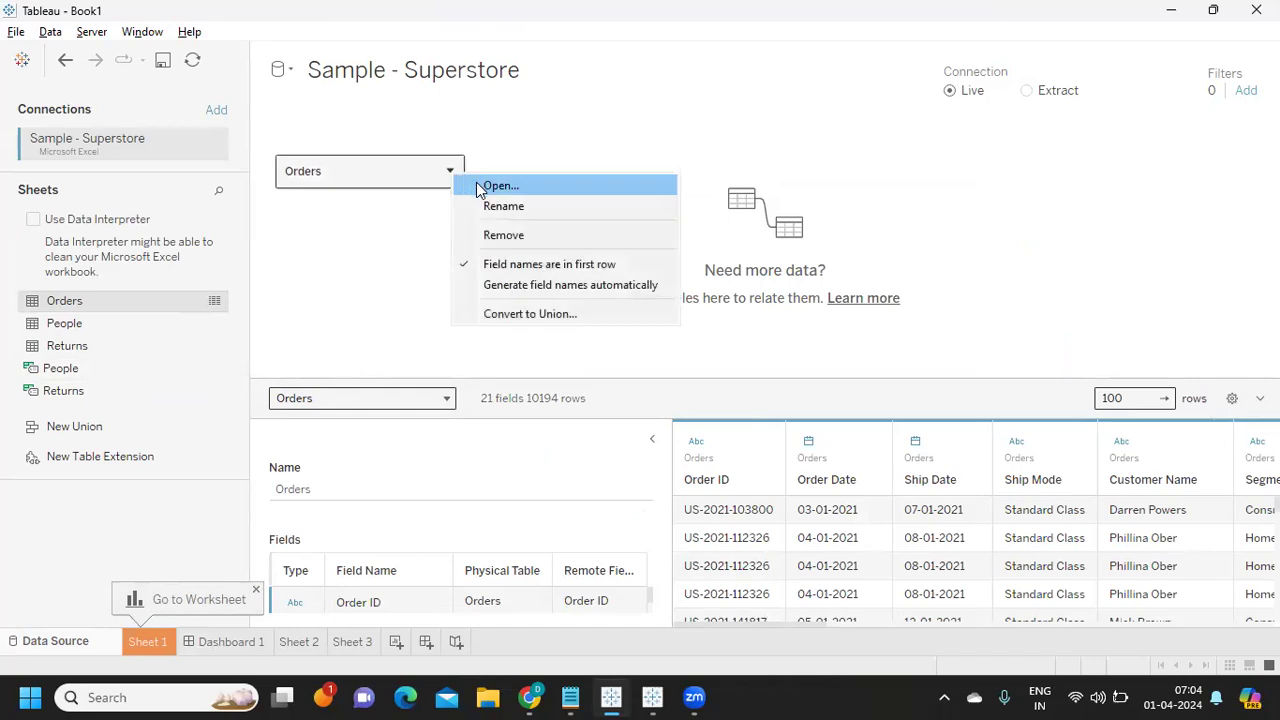
left_click(554, 192)
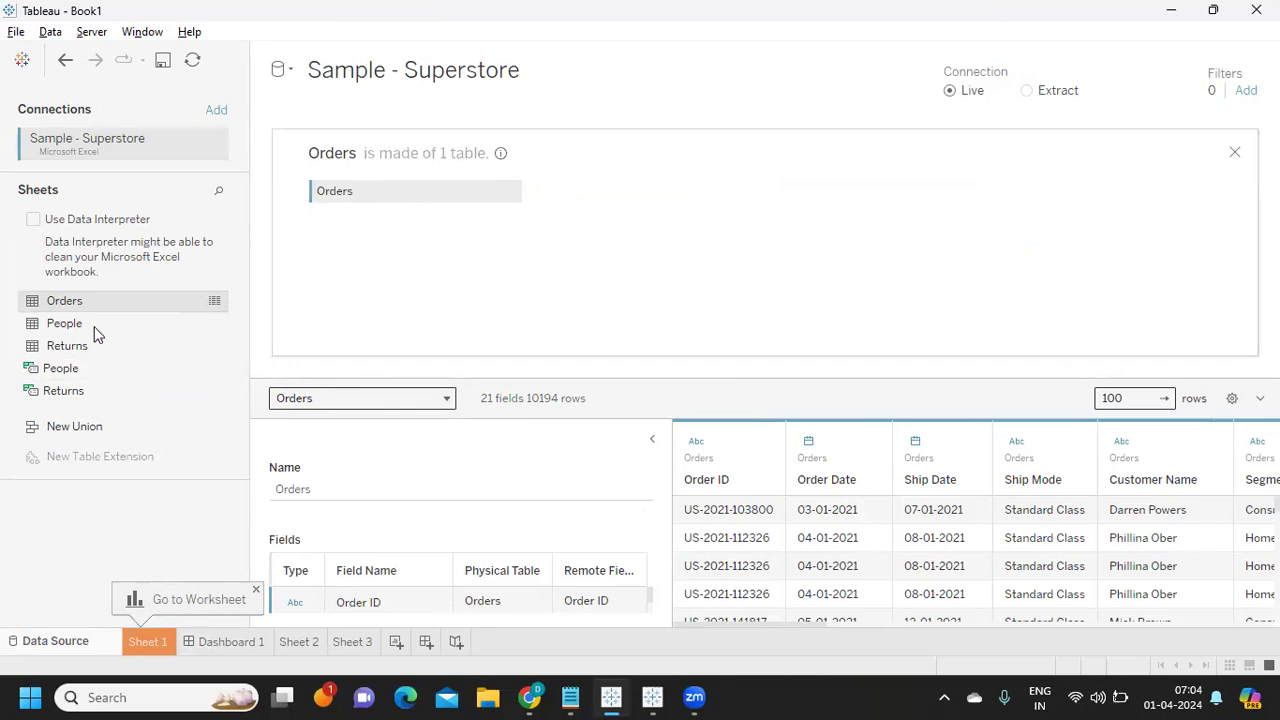
left_click_drag(106, 325, 611, 184)
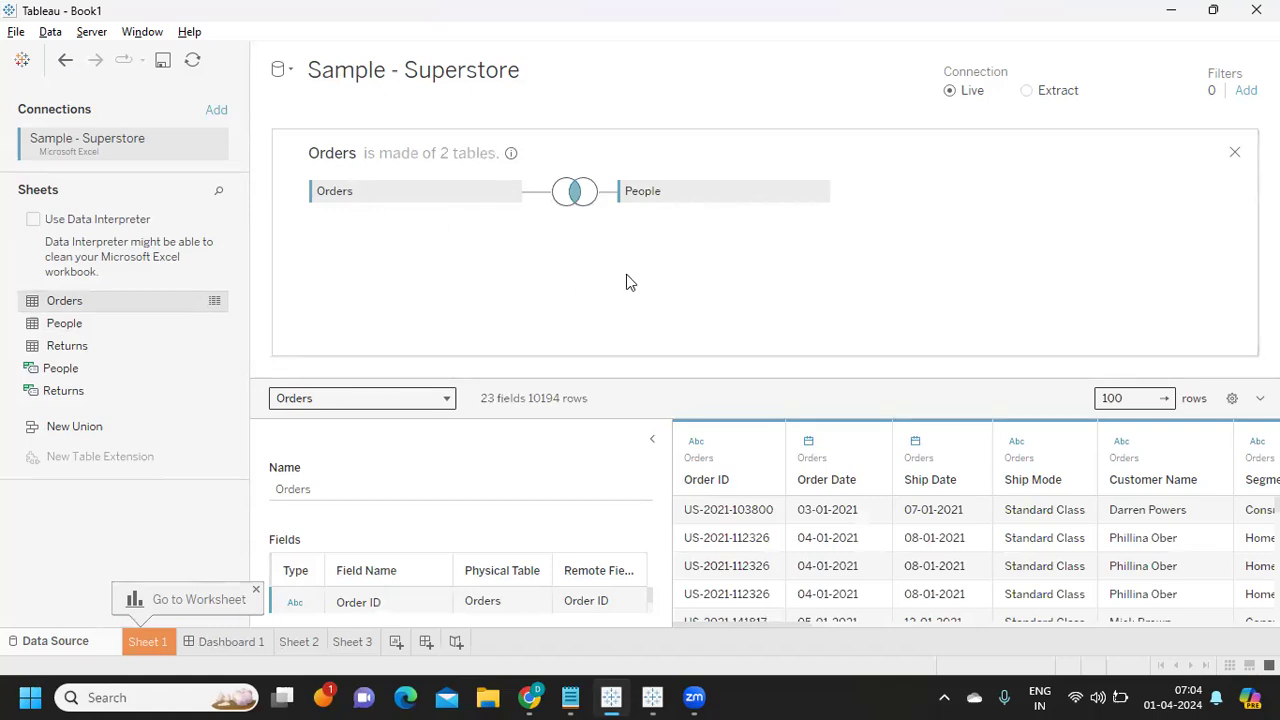
Remove the joined People table from Orders and close its physical layer
left_click(820, 194)
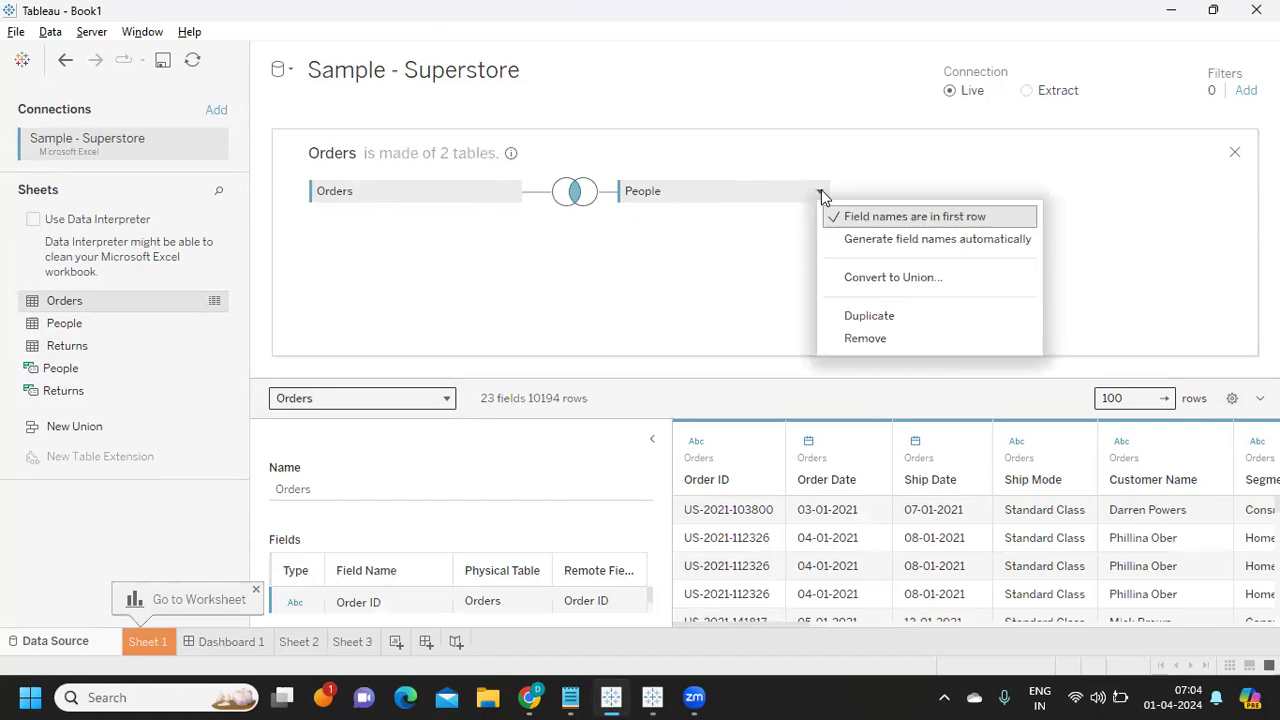
left_click(848, 338)
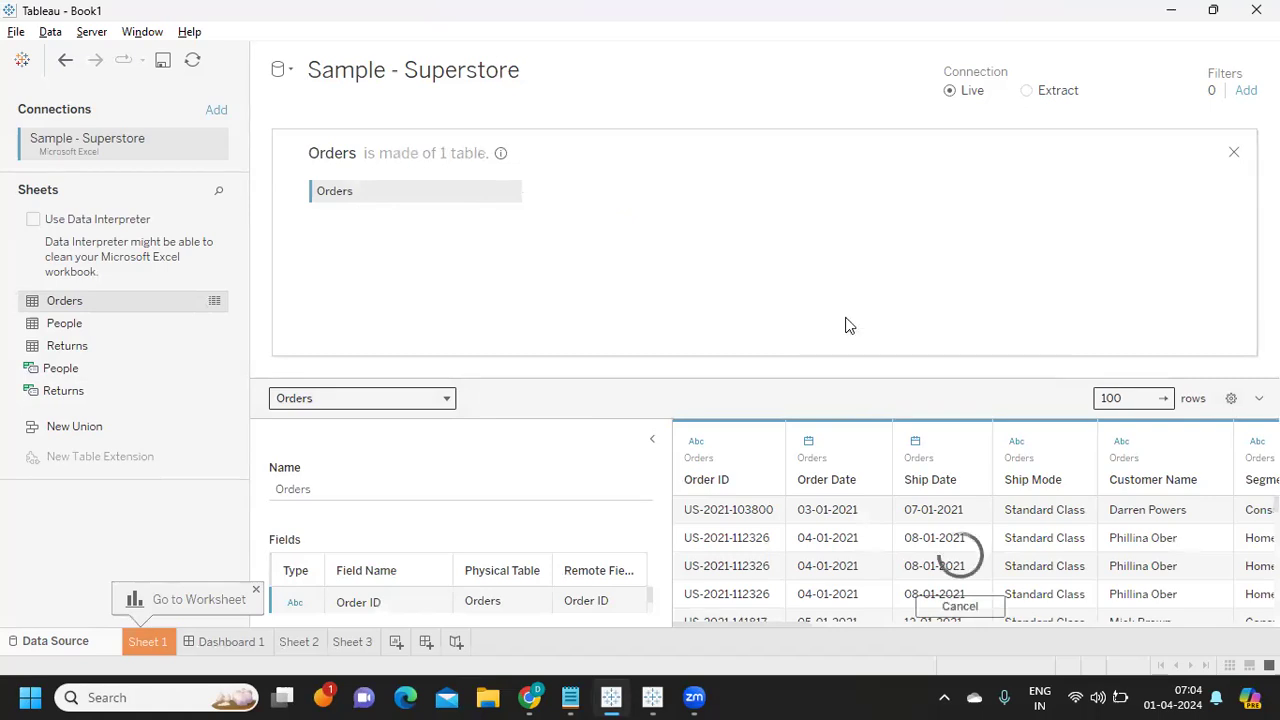
left_click(1237, 153)
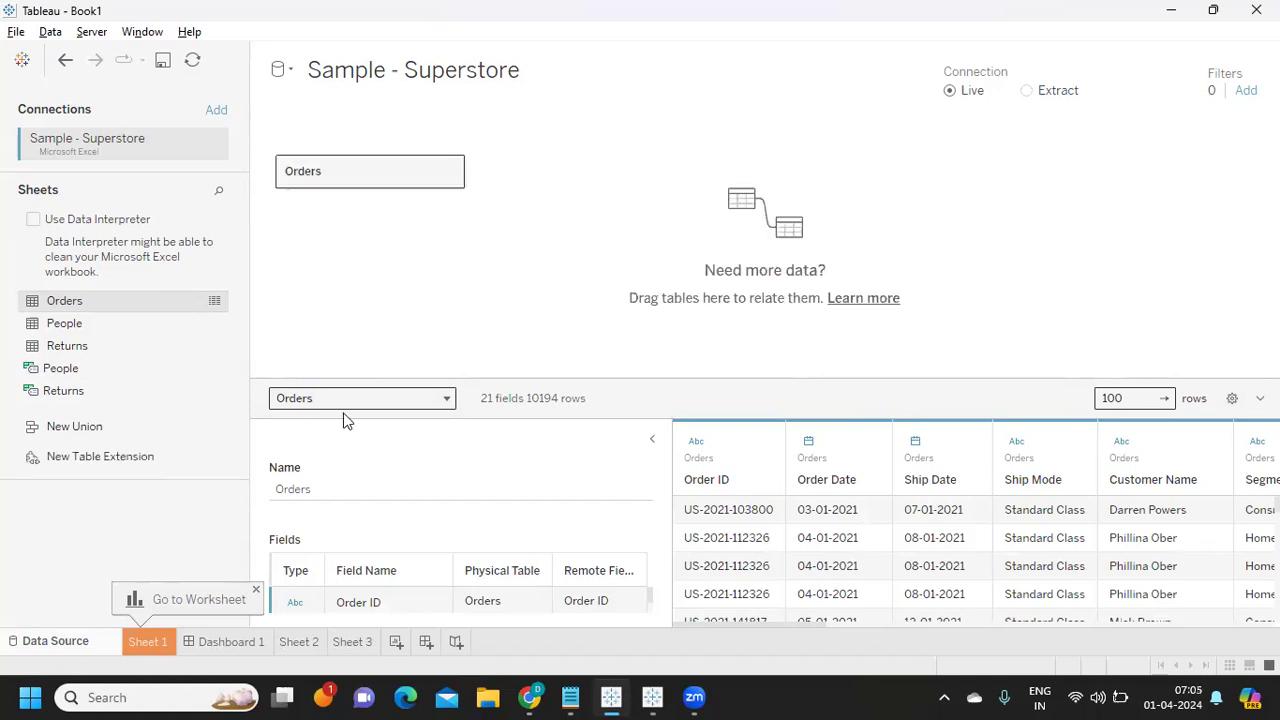
Relate the People and Returns sheets to Orders in the logical layer
left_click_drag(55, 333, 712, 375)
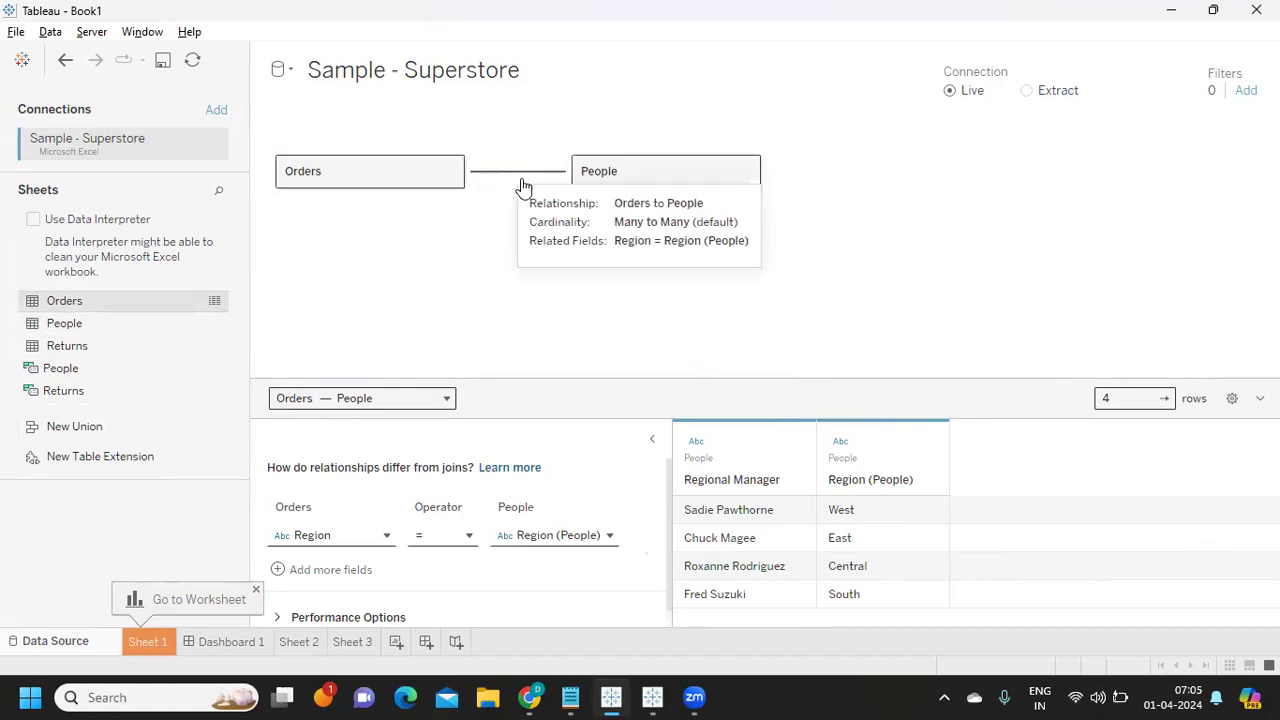
left_click_drag(86, 347, 614, 289)
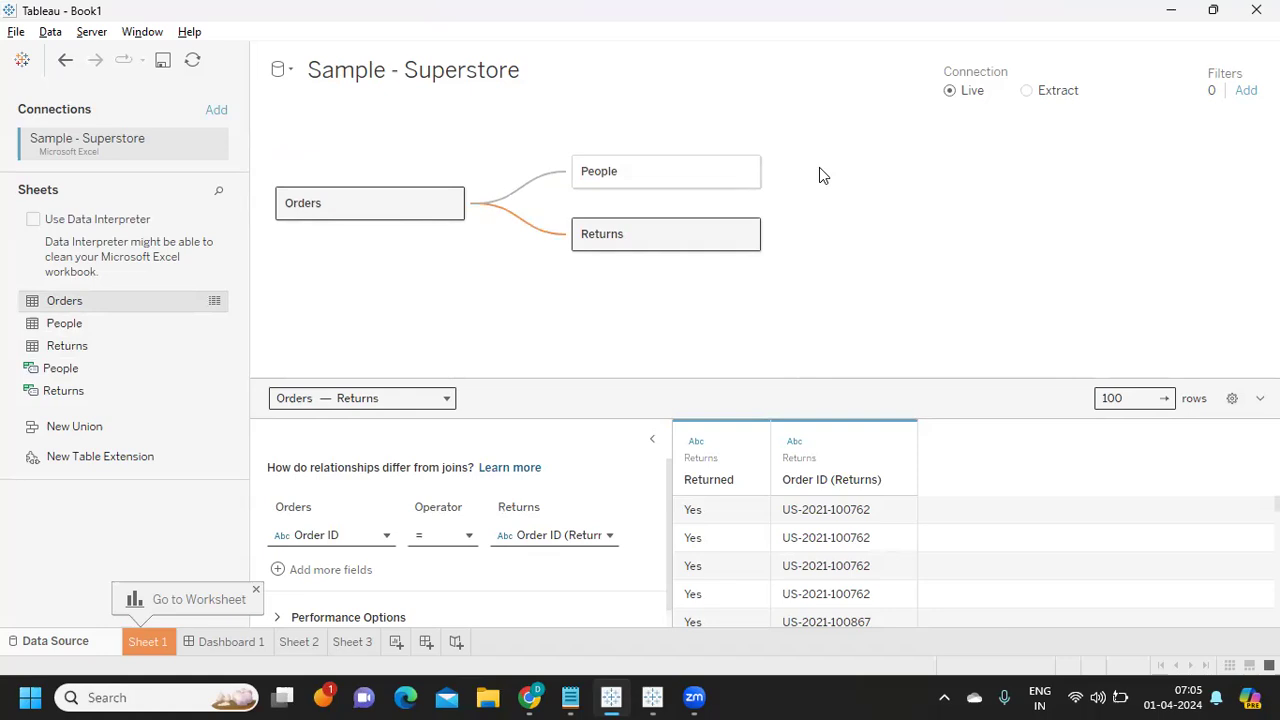
Switch to the Notepad question list and highlight "physical", then "logical layer in Tableau?" in question 2
mouse_move(652, 697)
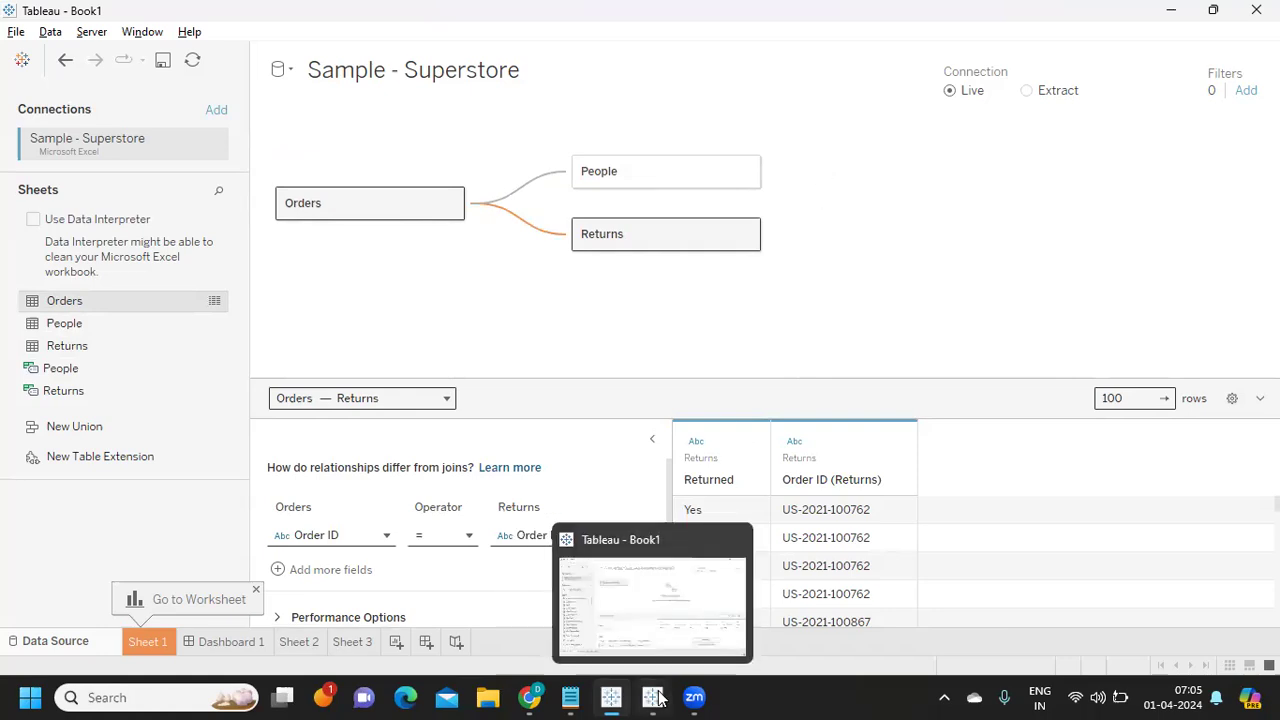
mouse_move(572, 697)
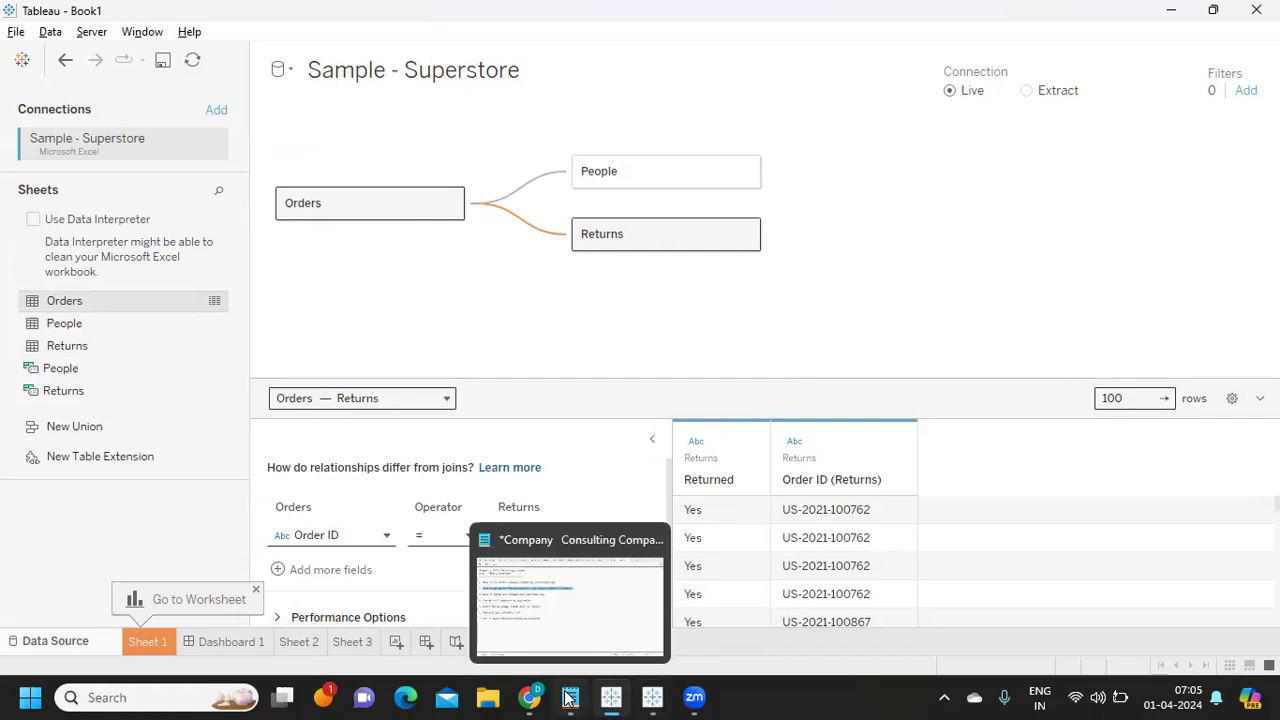
left_click(575, 612)
double_click(330, 212)
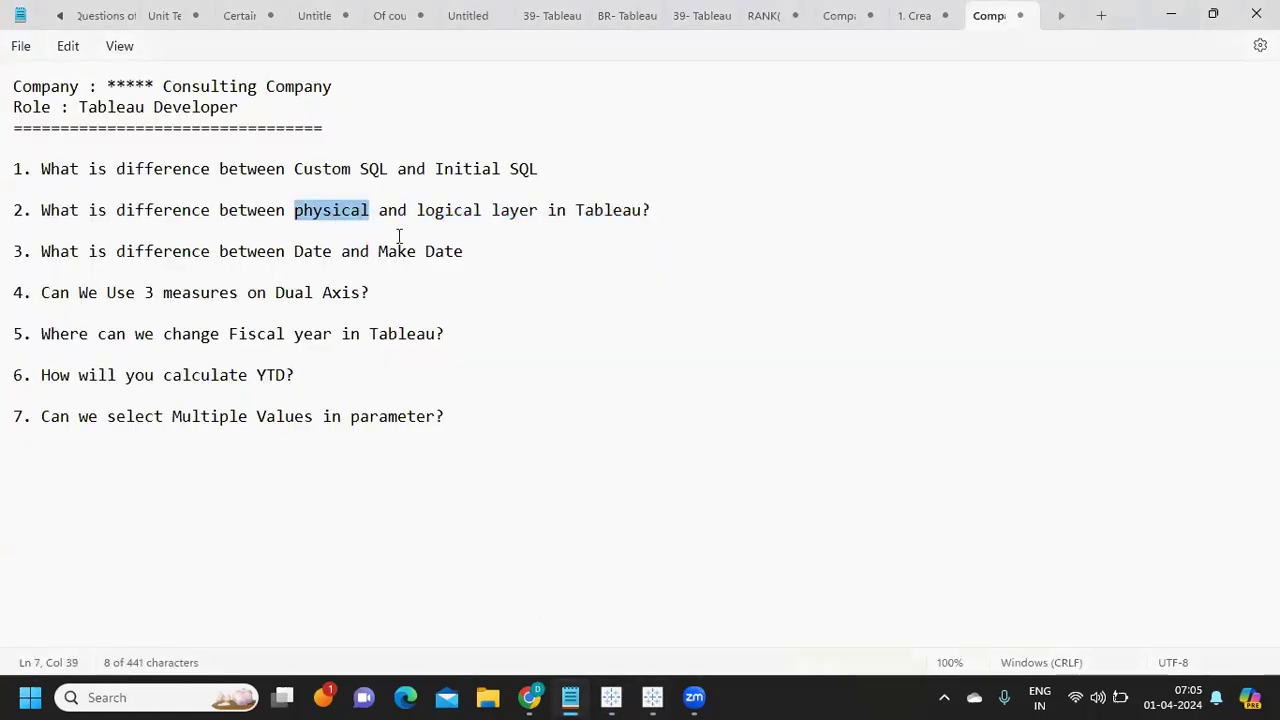
left_click_drag(417, 210, 669, 220)
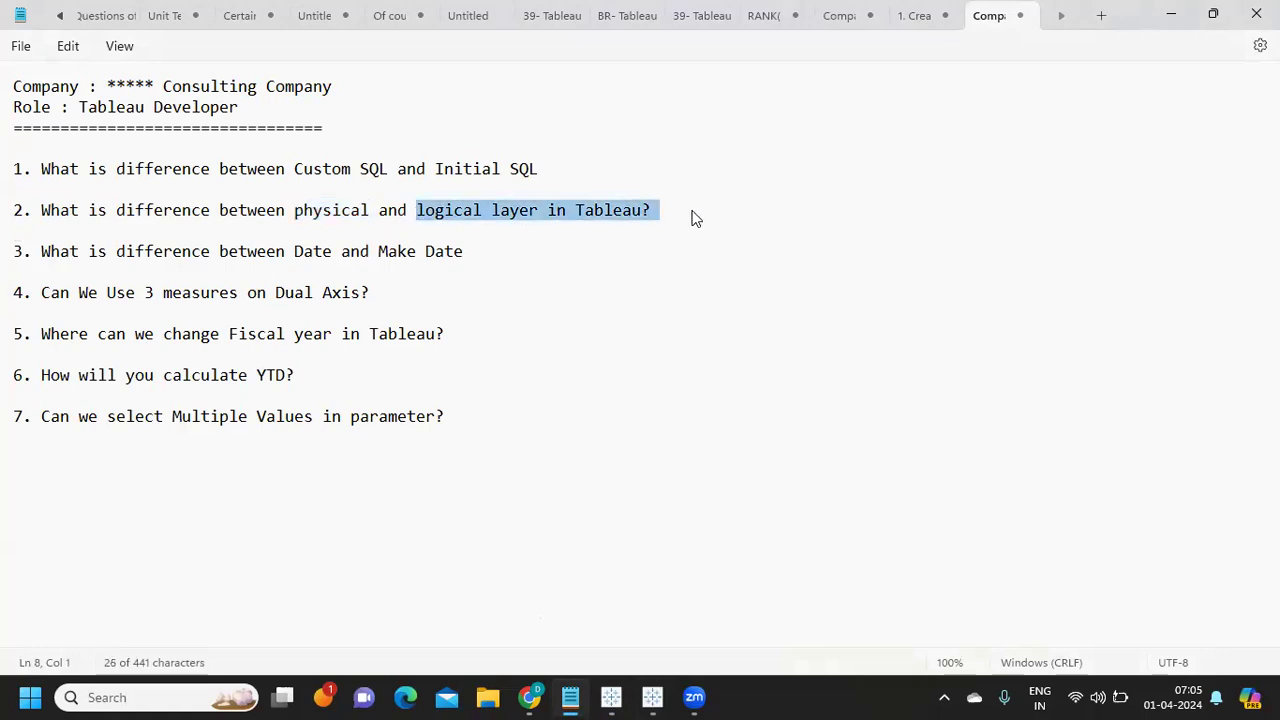
Highlight question 3 about the difference between Date and Make Date
left_click(545, 283)
left_click_drag(39, 260, 500, 260)
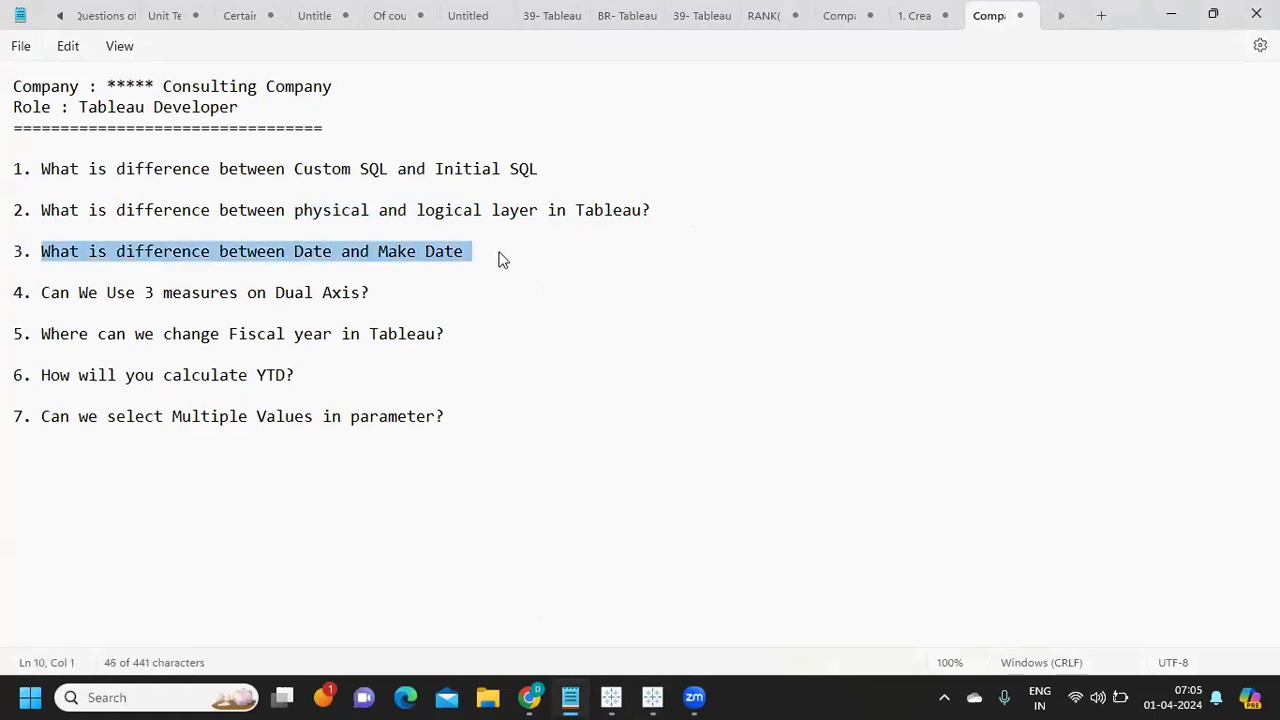
mouse_move(612, 697)
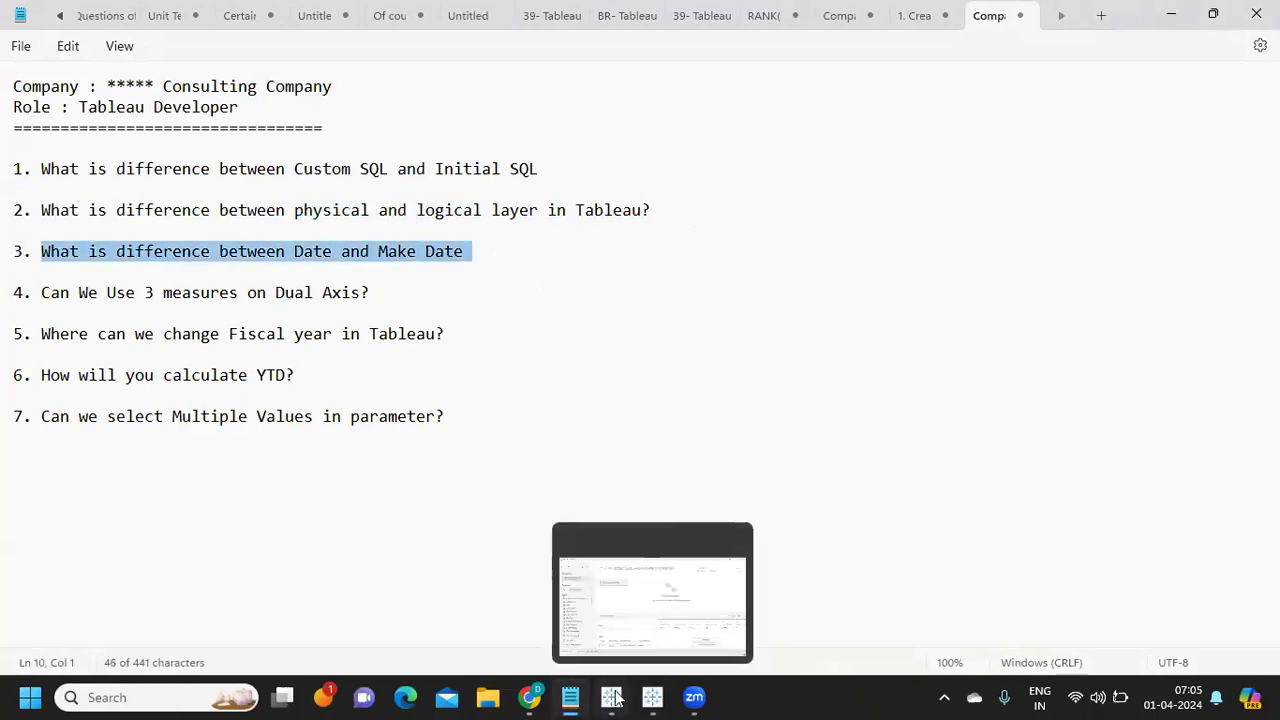
Switch to Sheet 3 of the Tableau workbook and change the Order Date field's data type to Date & Time
left_click(628, 614)
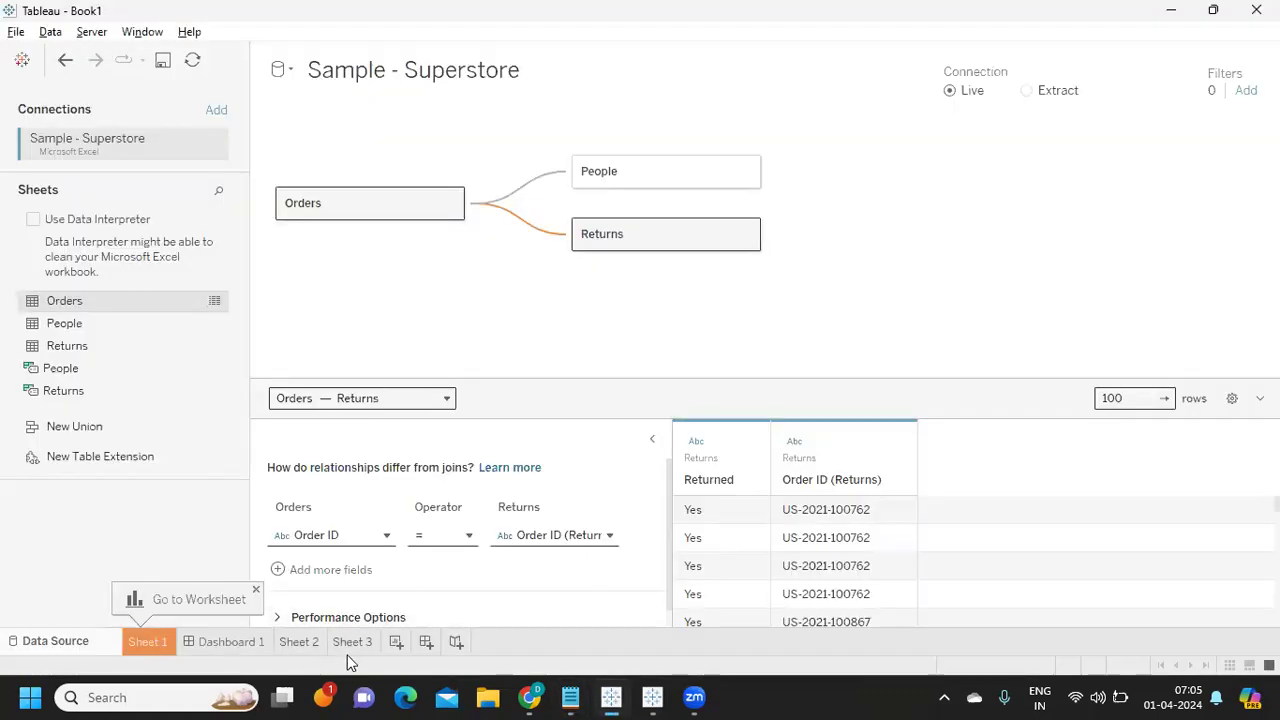
left_click(364, 645)
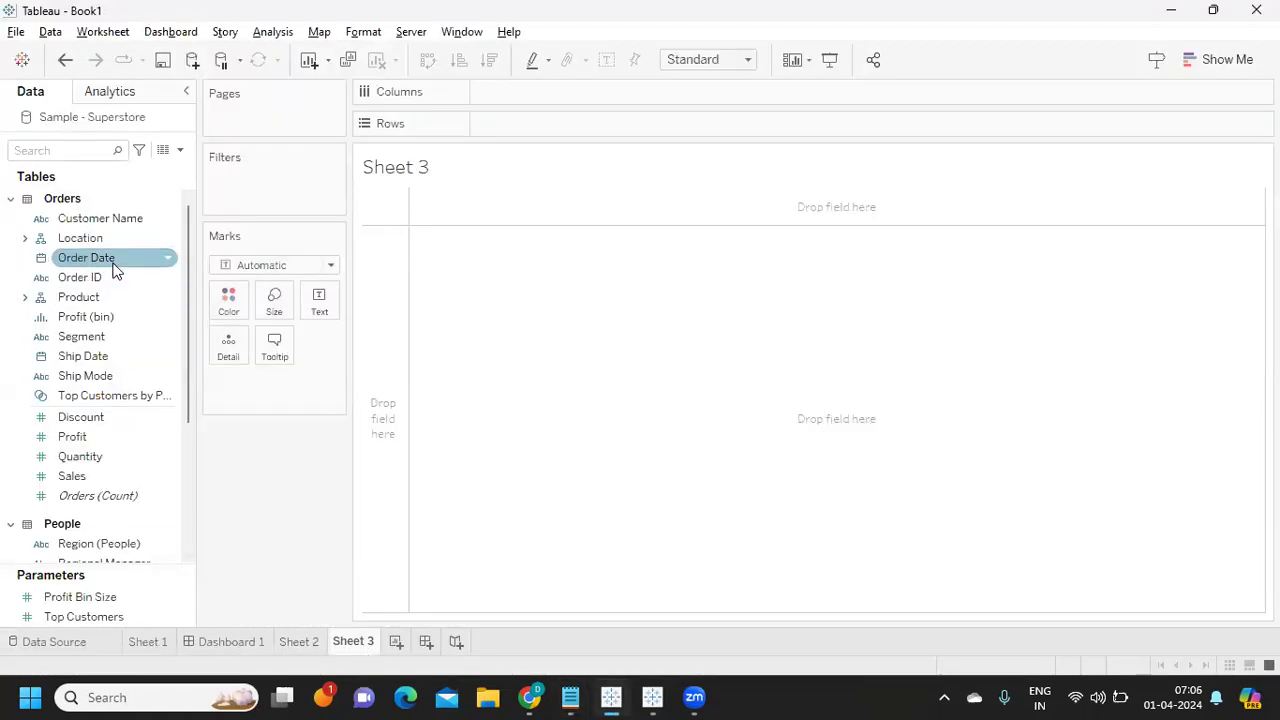
left_click(180, 150)
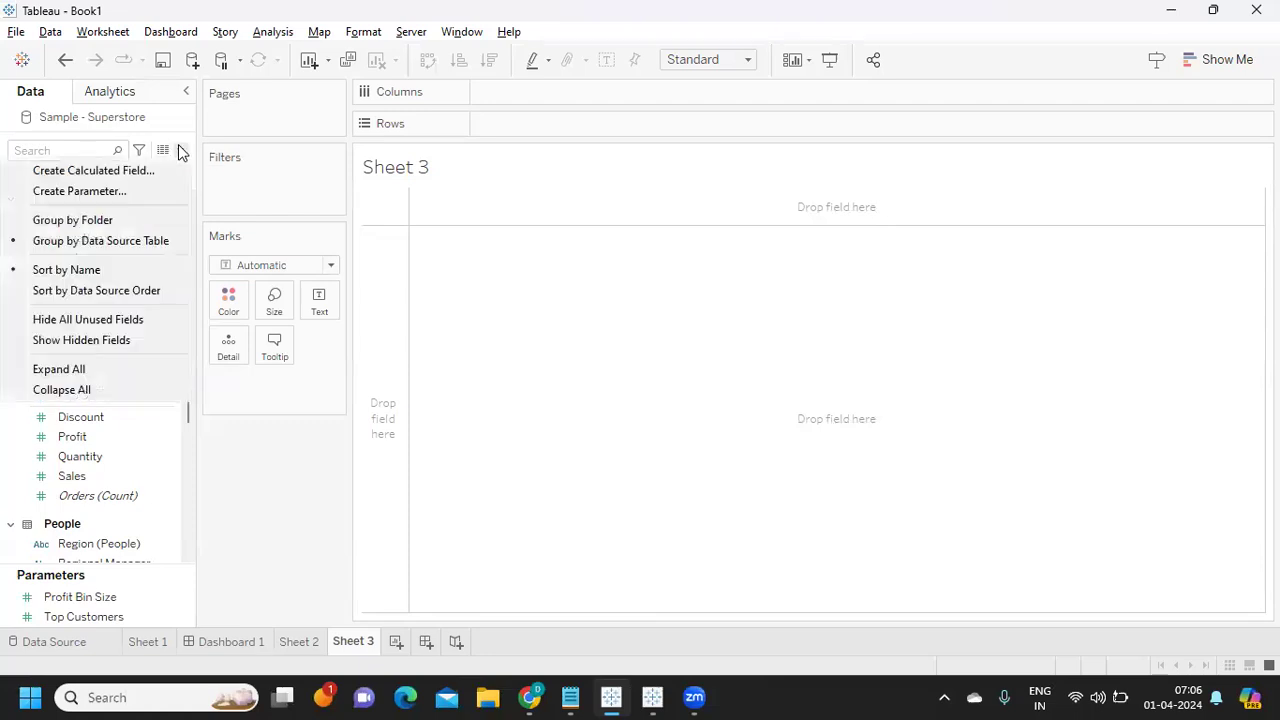
left_click(284, 476)
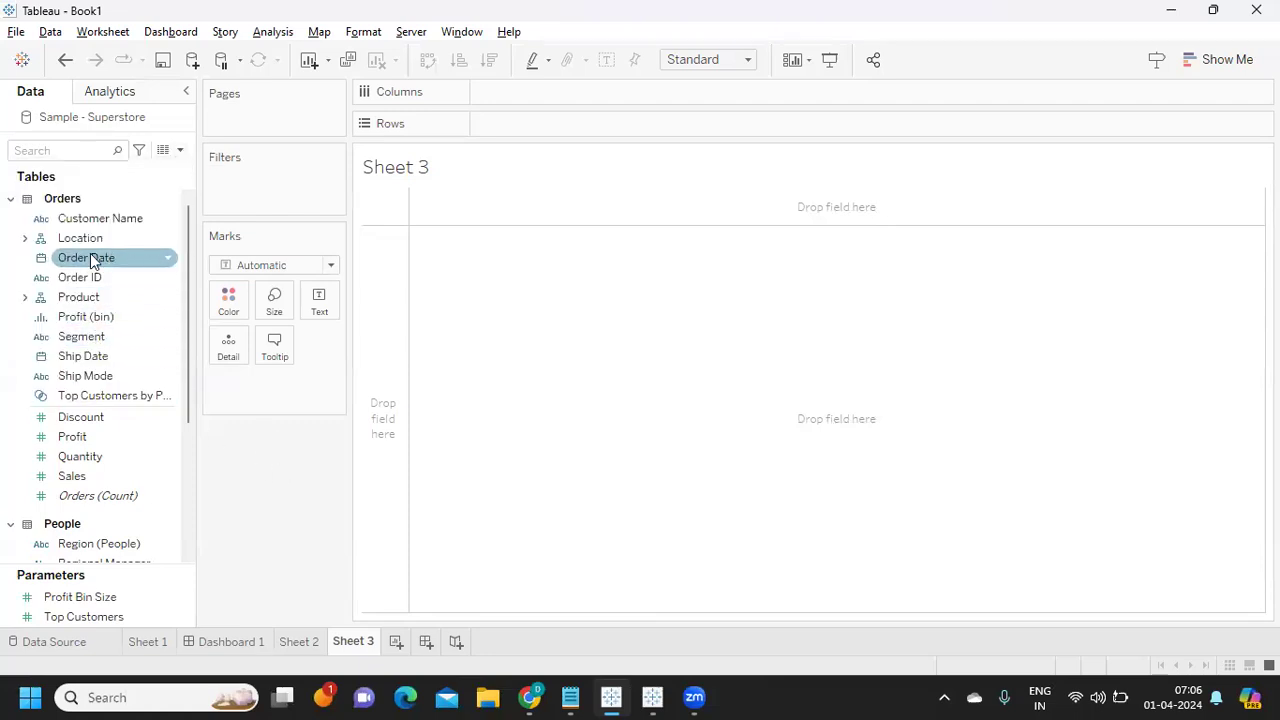
left_click(168, 261)
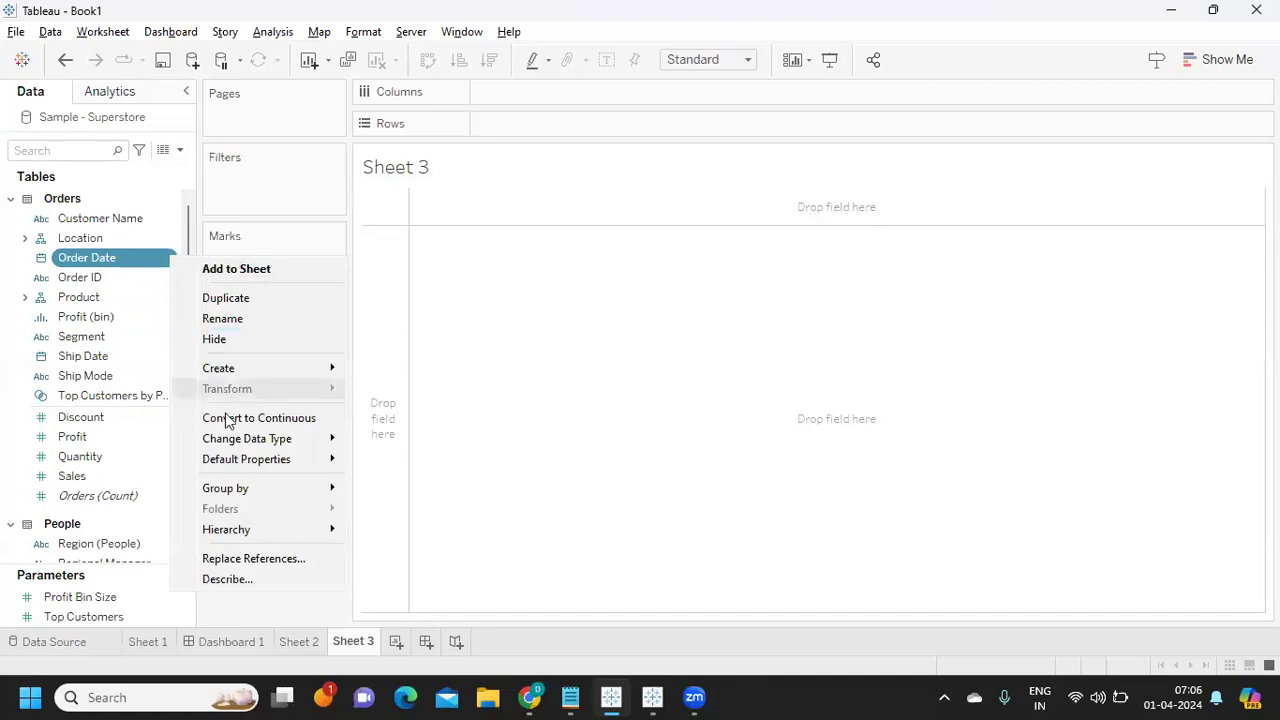
mouse_move(247, 441)
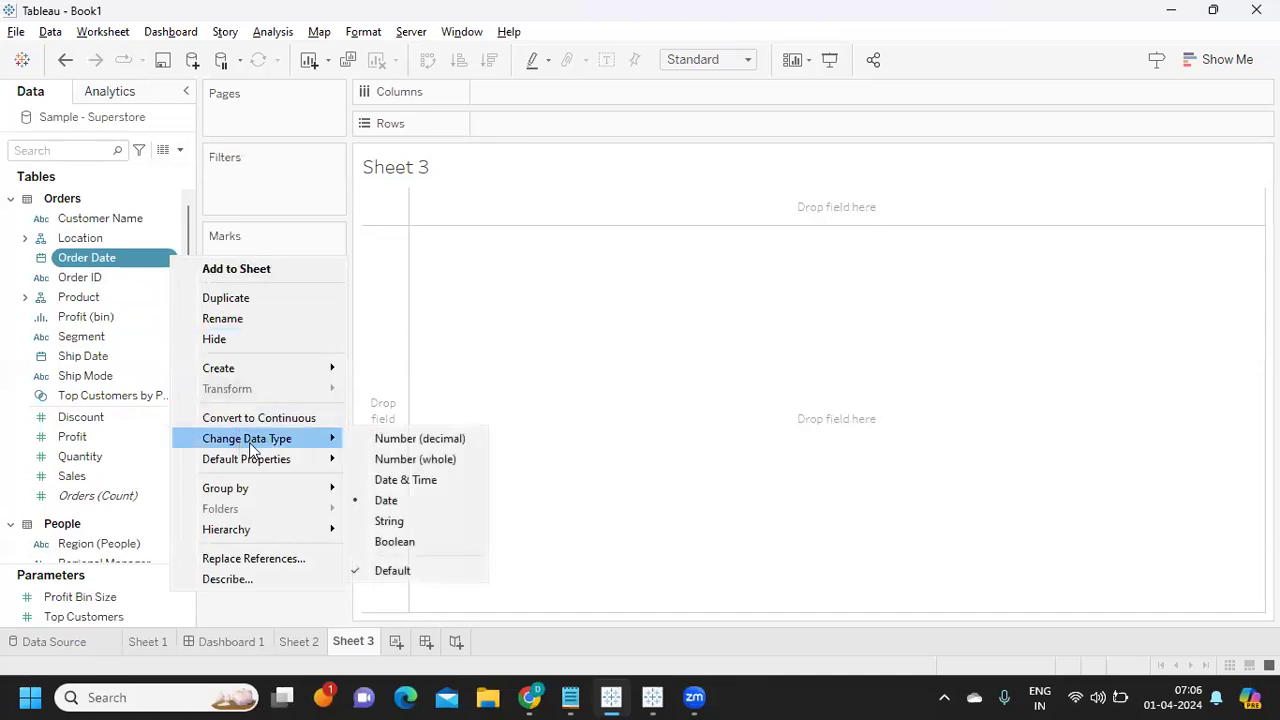
left_click(412, 480)
Add Order Date to the rows of Sheet 3 as a discrete exact date
left_click_drag(120, 263, 643, 334)
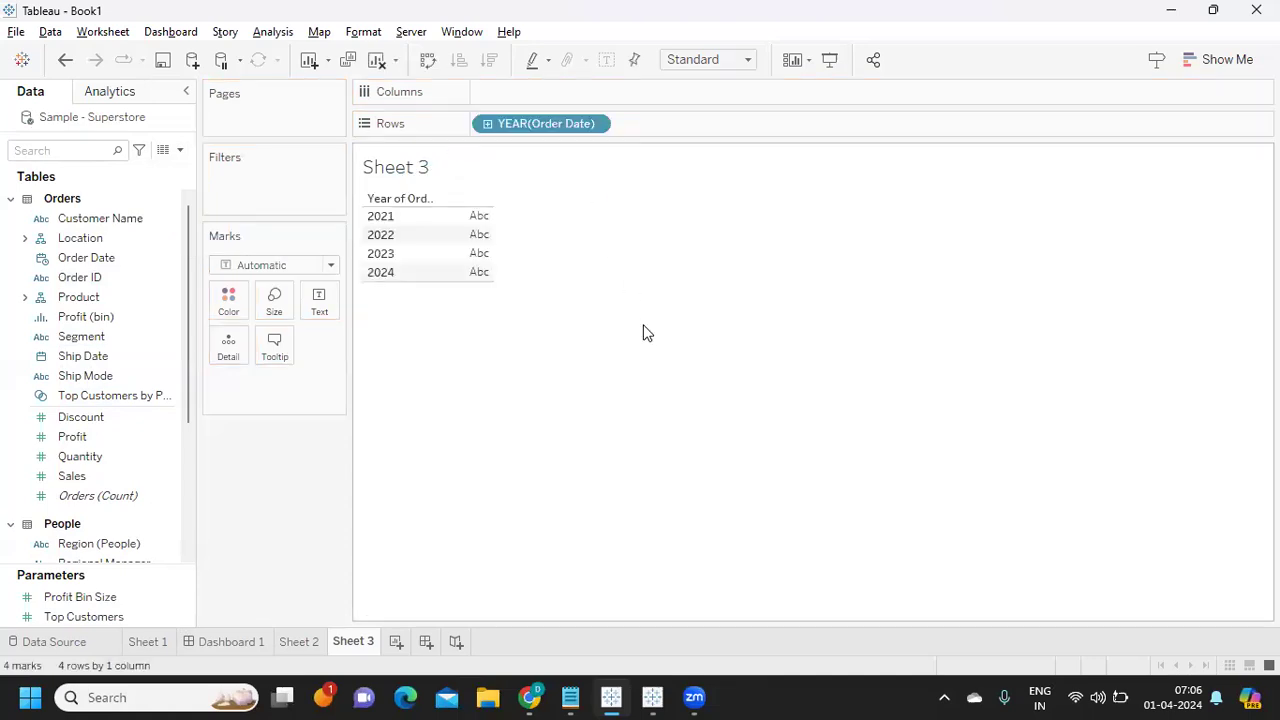
left_click(595, 125)
left_click(617, 556)
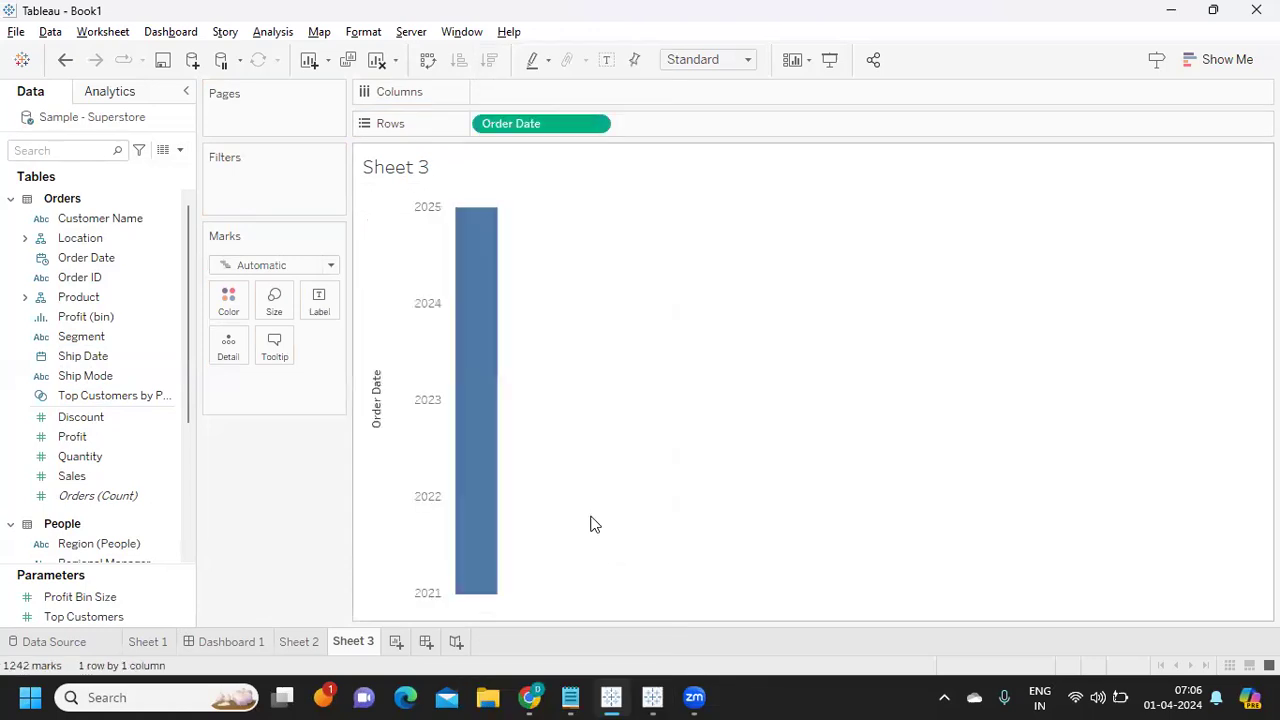
left_click(595, 126)
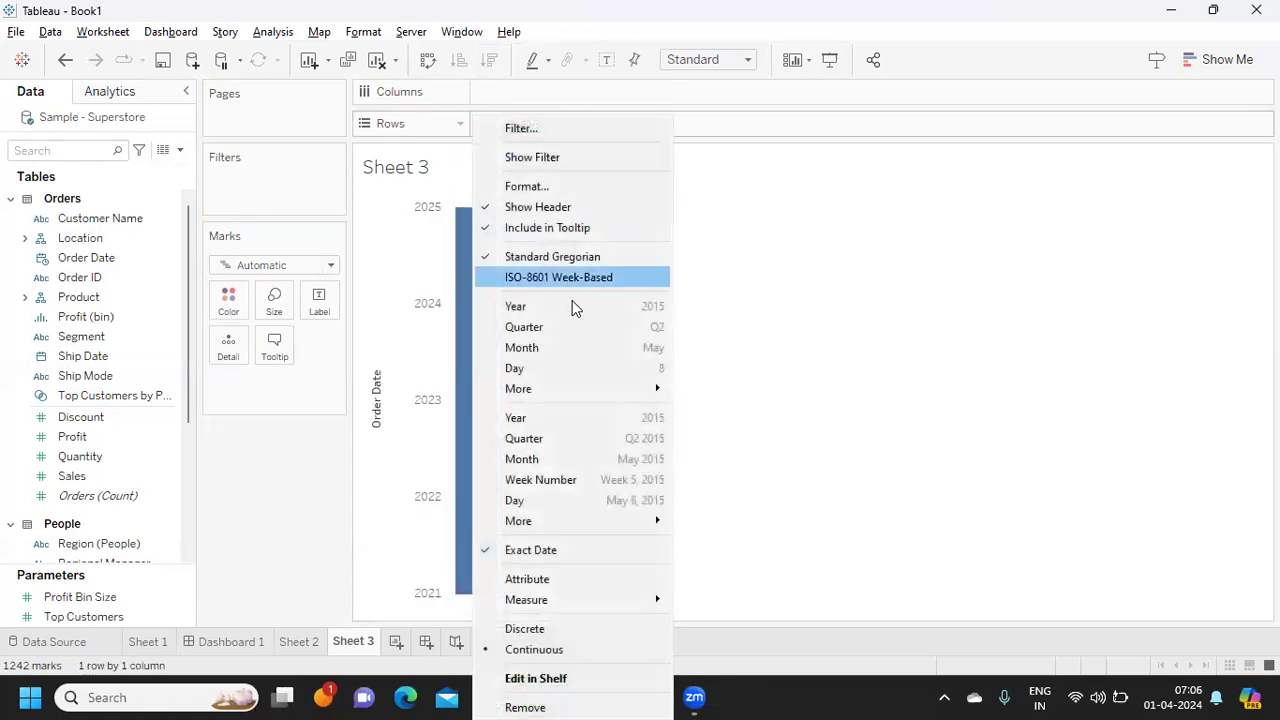
left_click(561, 630)
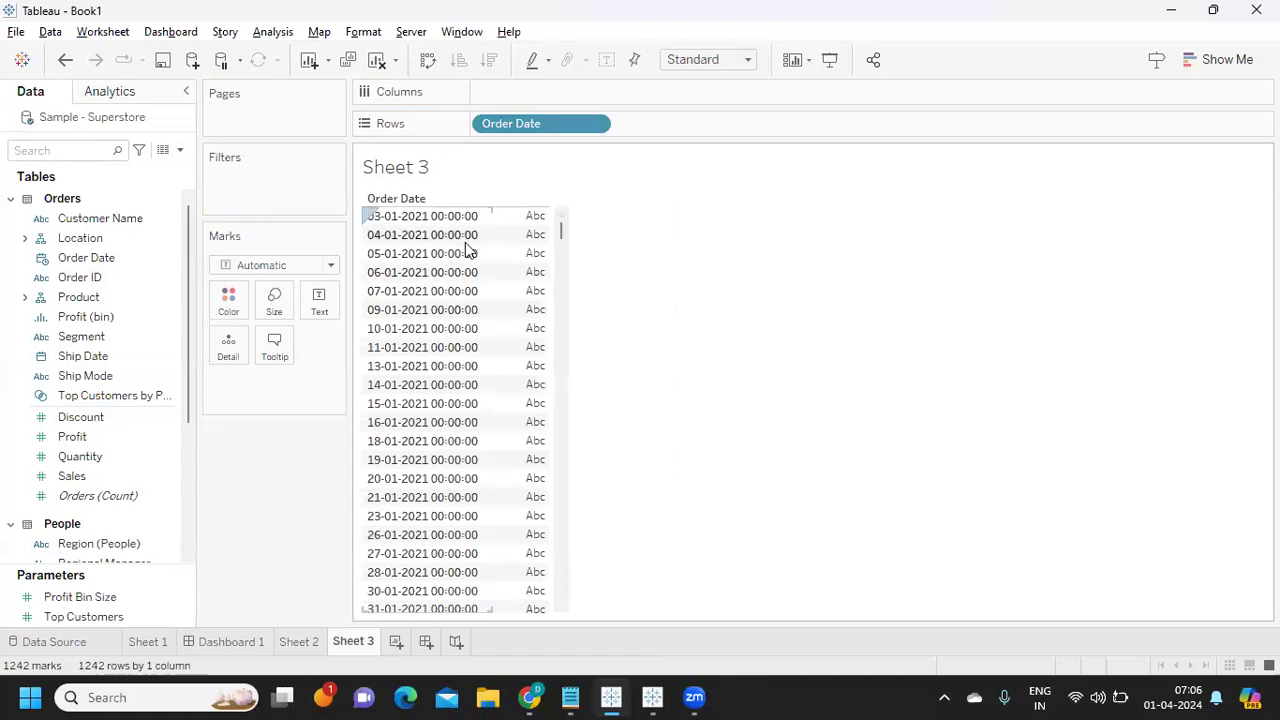
Start a new calculated field and name it Date
left_click(180, 150)
left_click(150, 163)
left_click(531, 297)
left_click_drag(543, 223, 360, 223)
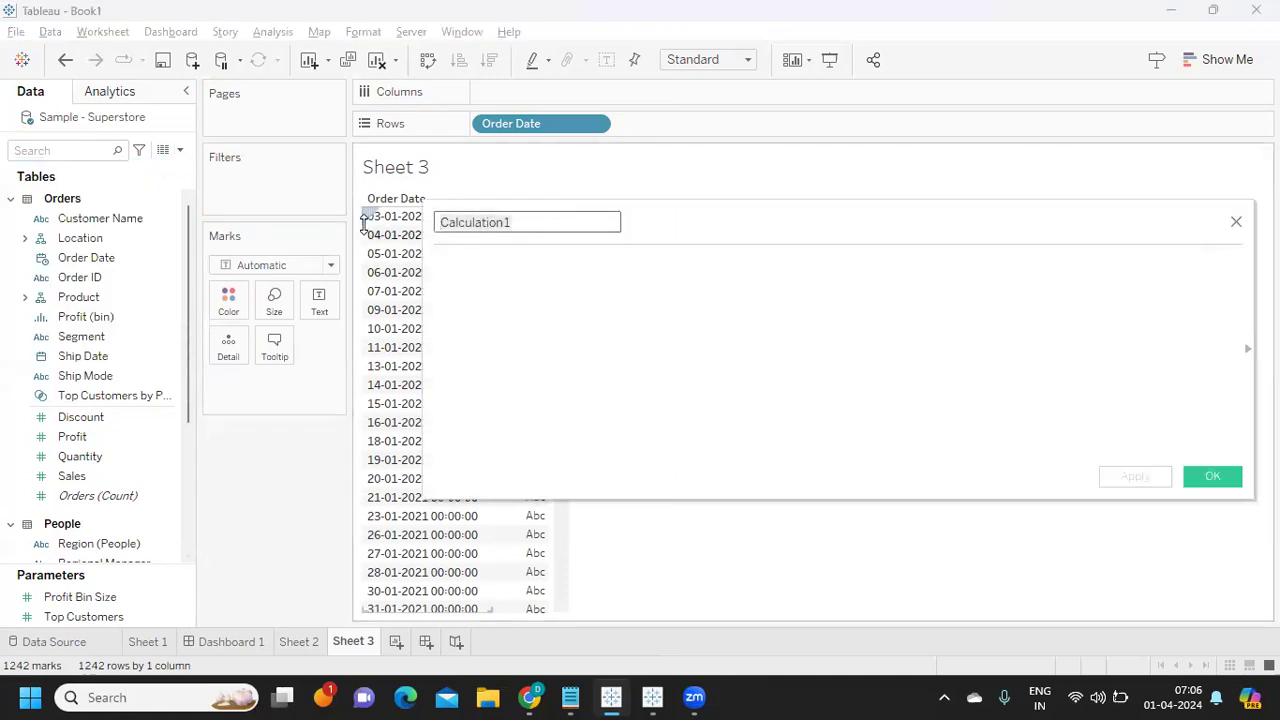
type("d")
key("BackSpace")
key("BackSpace")
type("ate")
key("Tab")
Enter the formula DATE([Order Date]) for the Date calculation, apply it and close the editor
type("date")
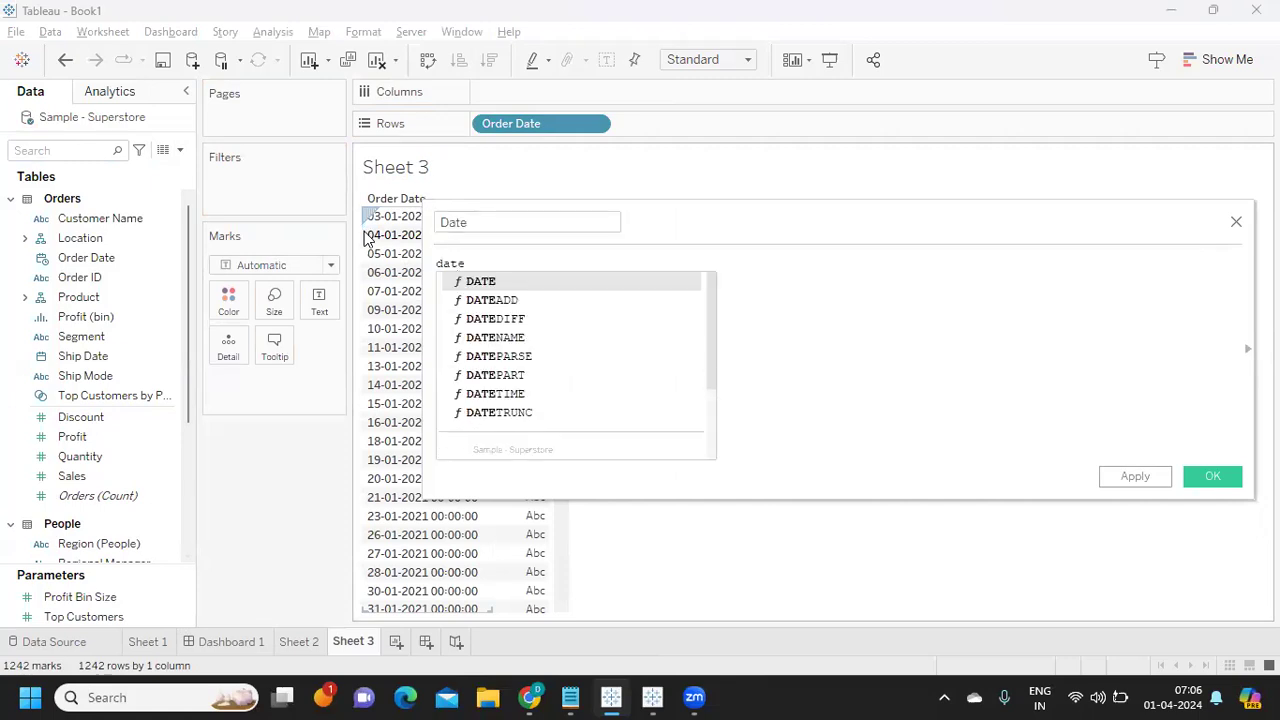
key("Return")
type("or")
key("Return")
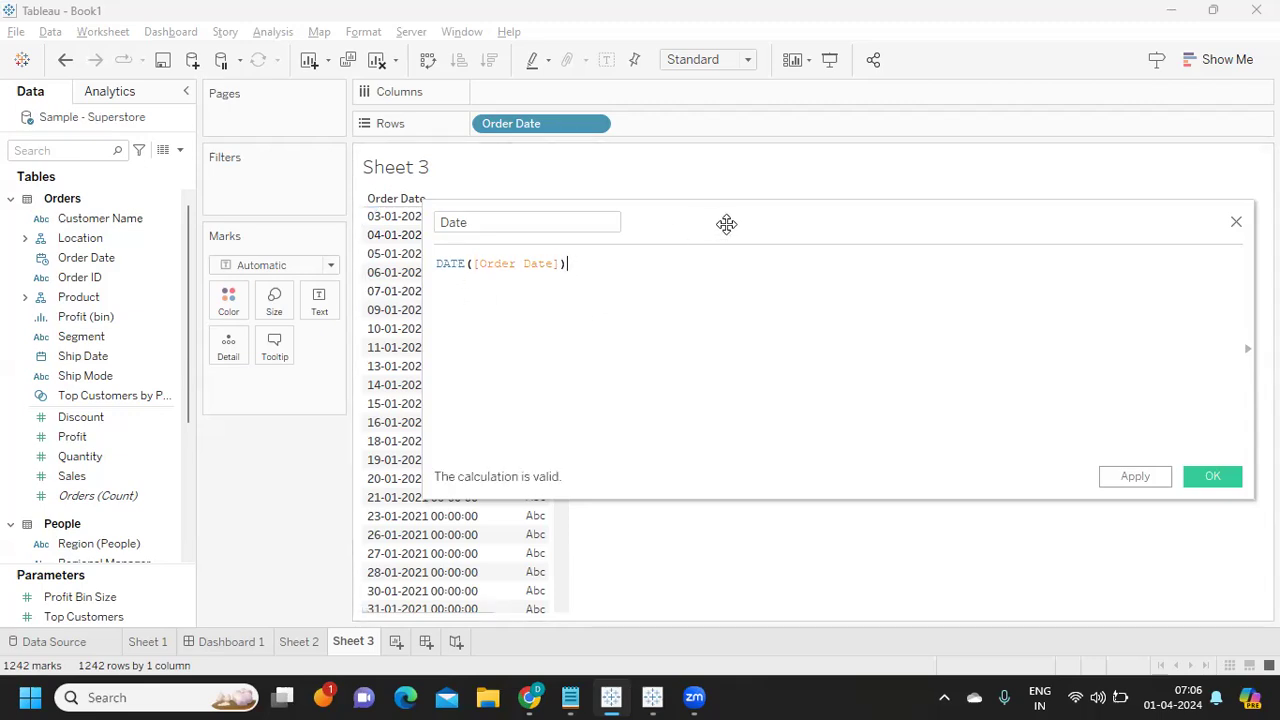
left_click_drag(726, 223, 890, 175)
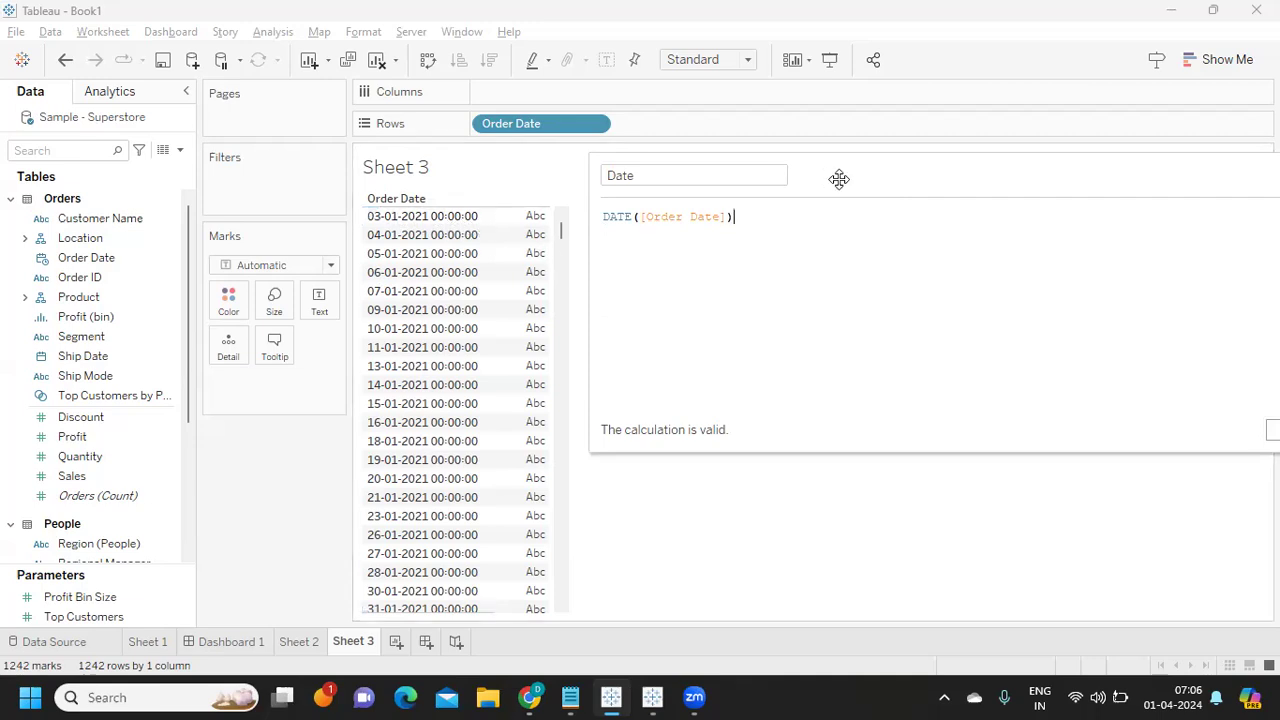
left_click_drag(837, 177, 722, 168)
left_click(1183, 421)
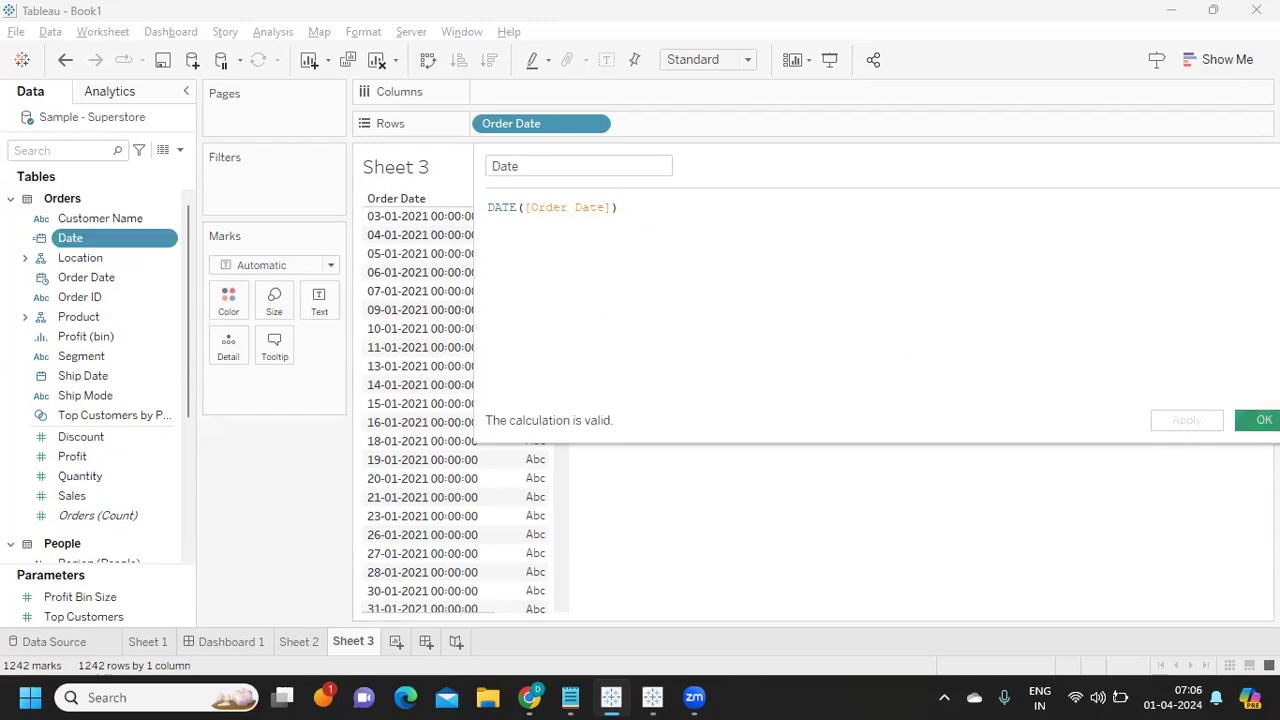
left_click(1252, 421)
Add the calculated Date field to the rows after Order Date as a discrete exact date
left_click_drag(83, 240, 690, 128)
left_click(735, 124)
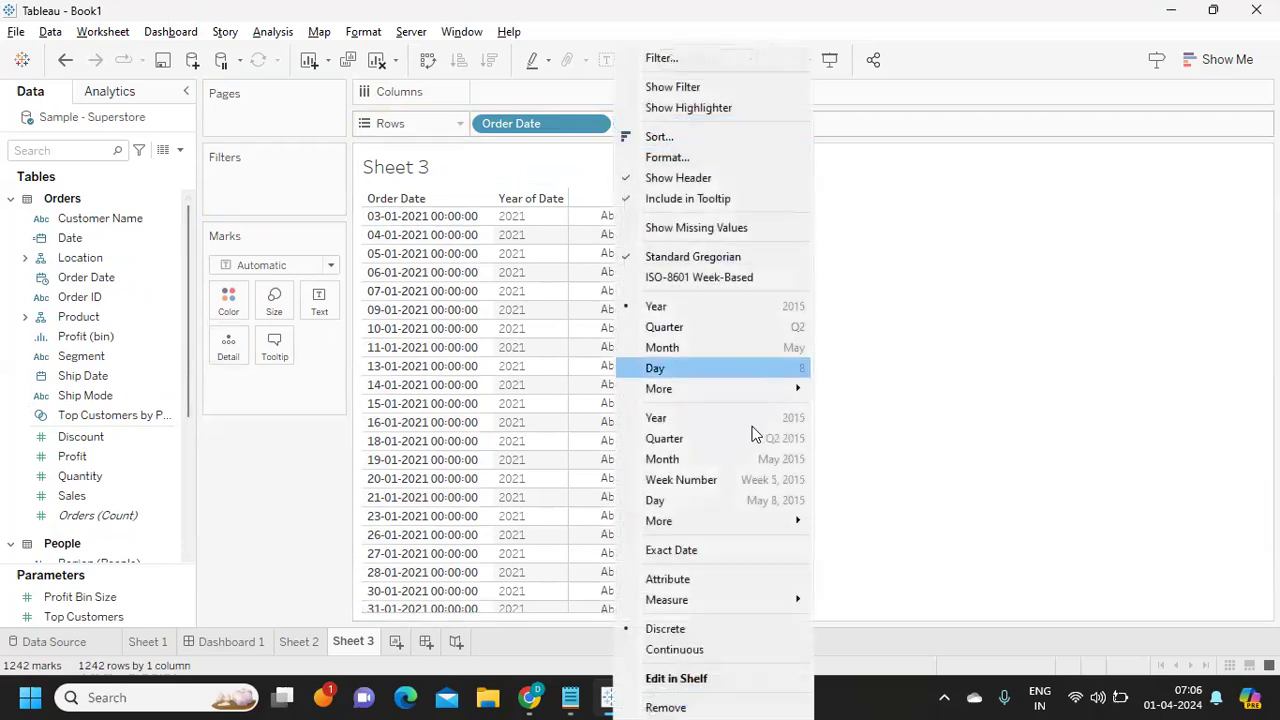
left_click(718, 548)
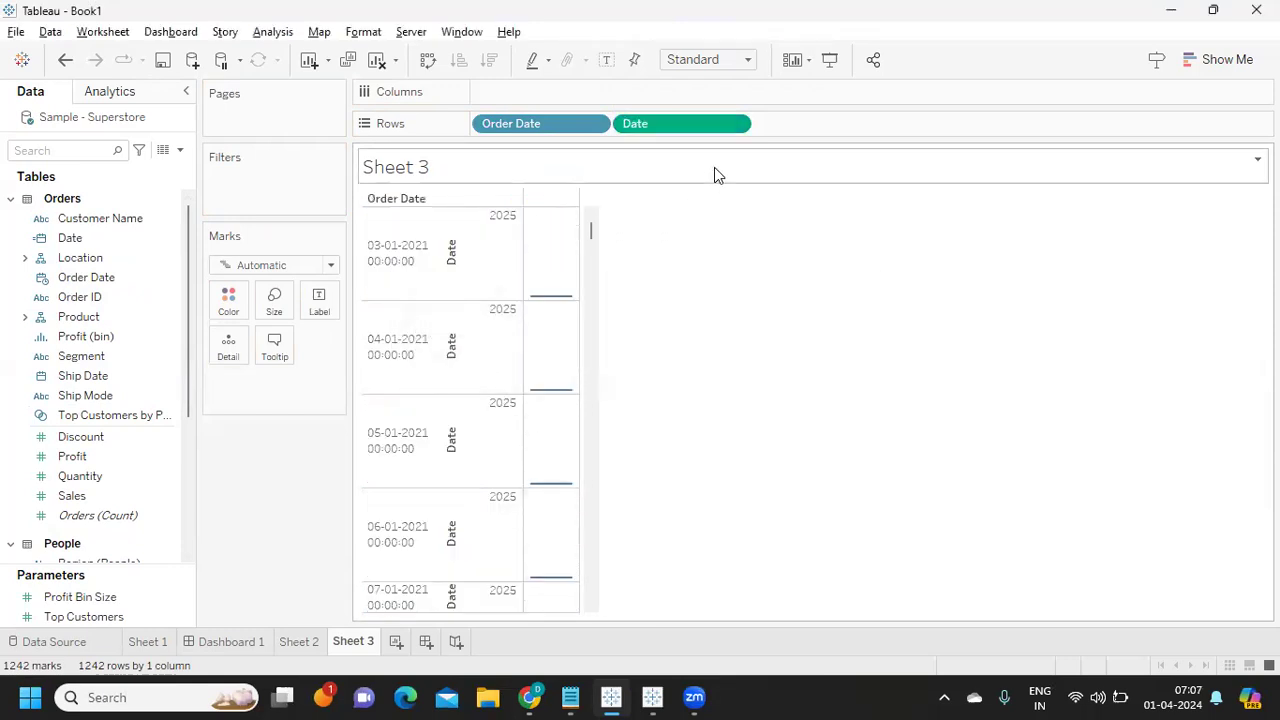
left_click(735, 124)
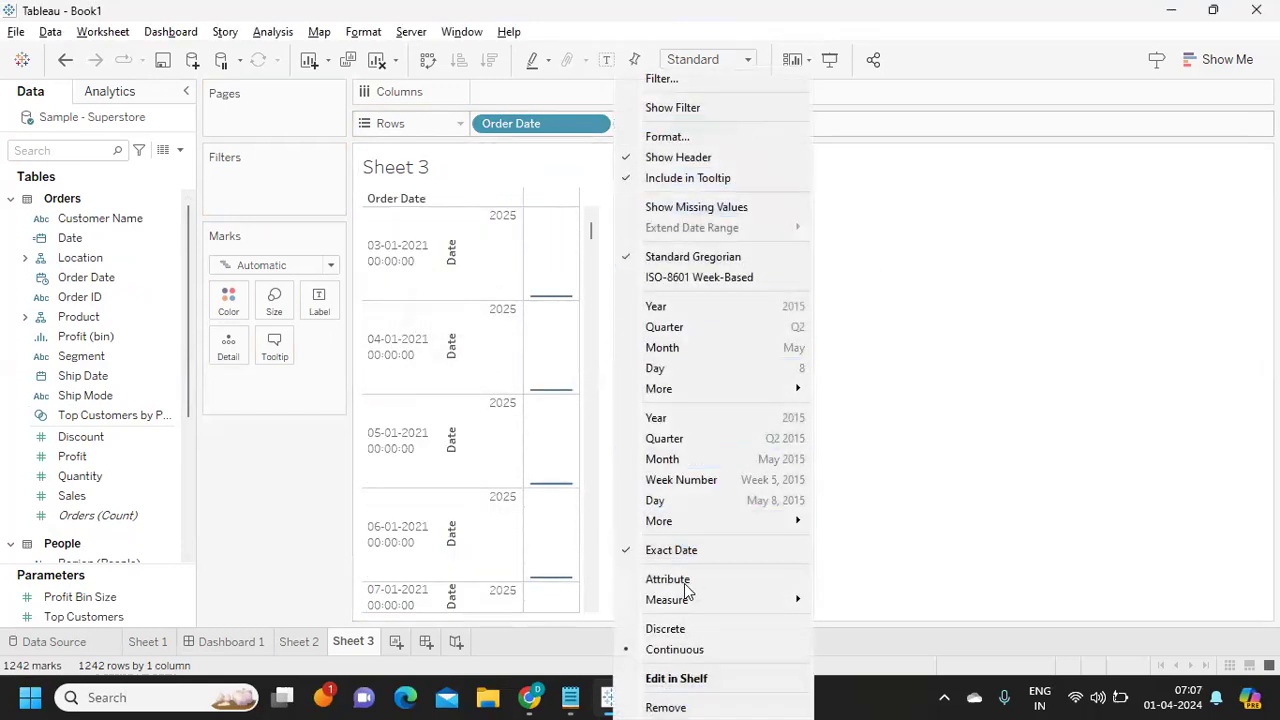
left_click(683, 624)
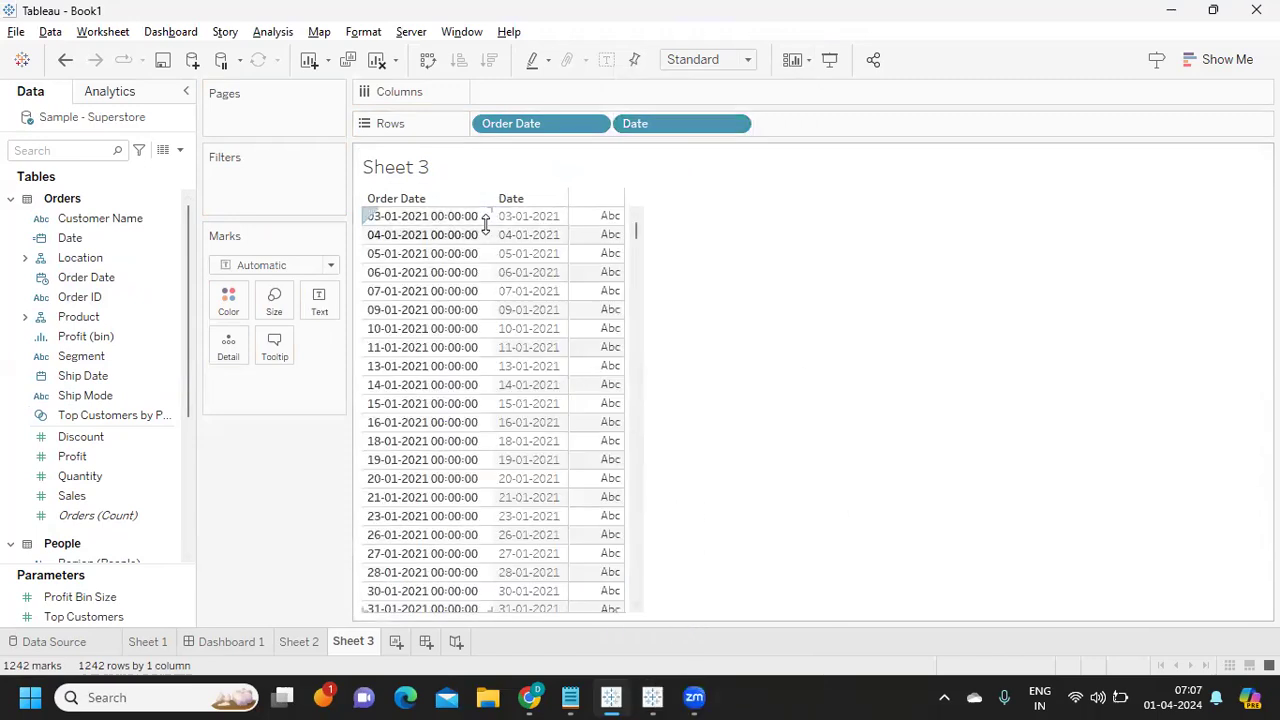
Start a new calculated field named make Date and insert the MAKEDATE function in its formula
left_click(180, 150)
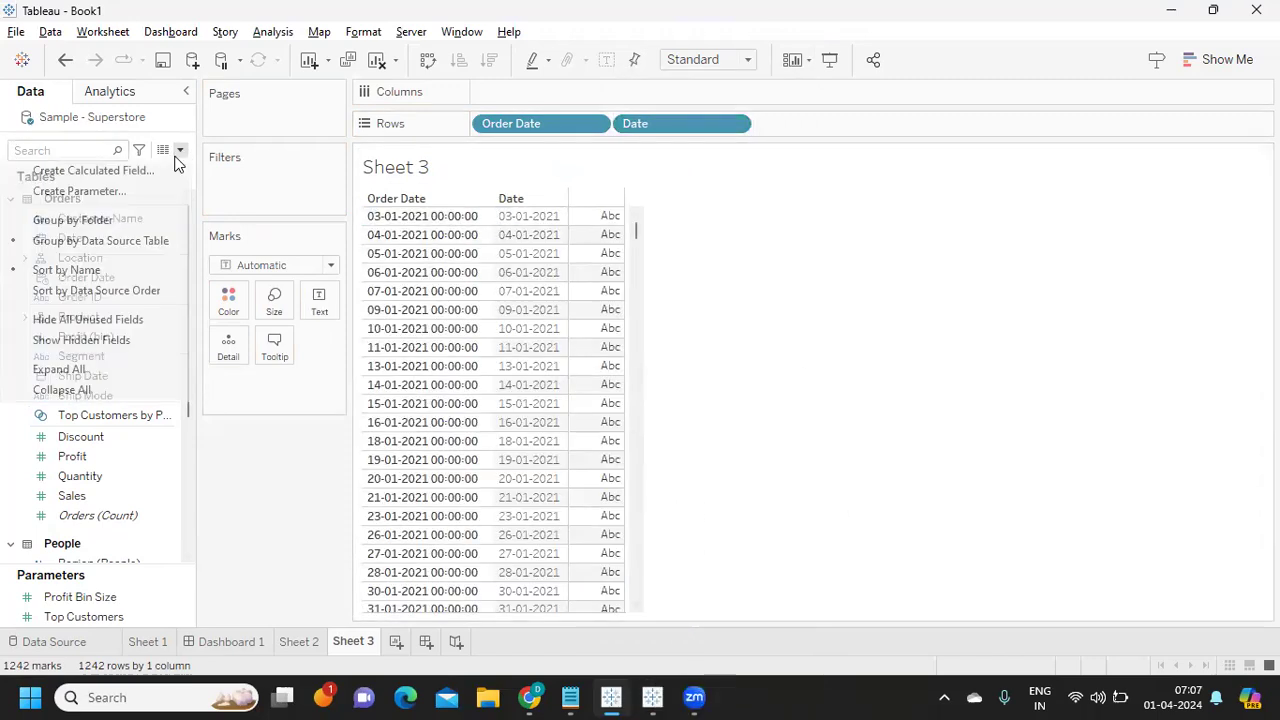
left_click(124, 171)
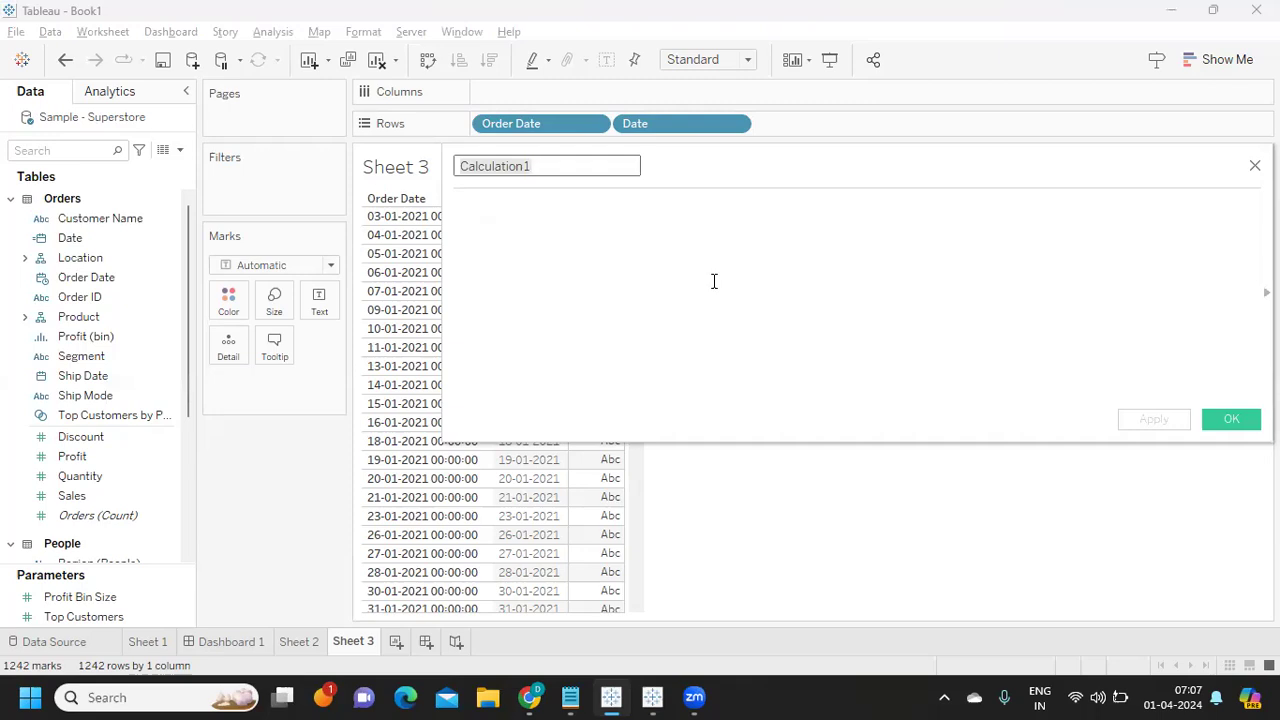
type("ma")
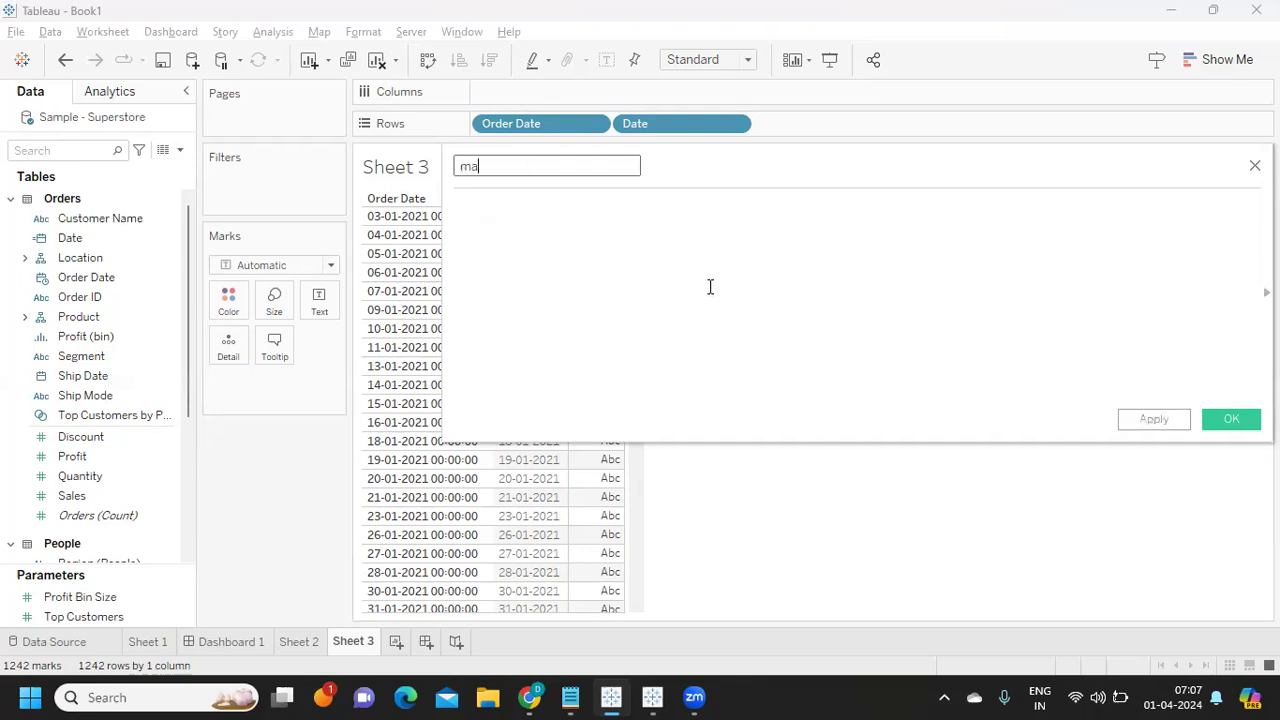
type("ke Date")
left_click(710, 292)
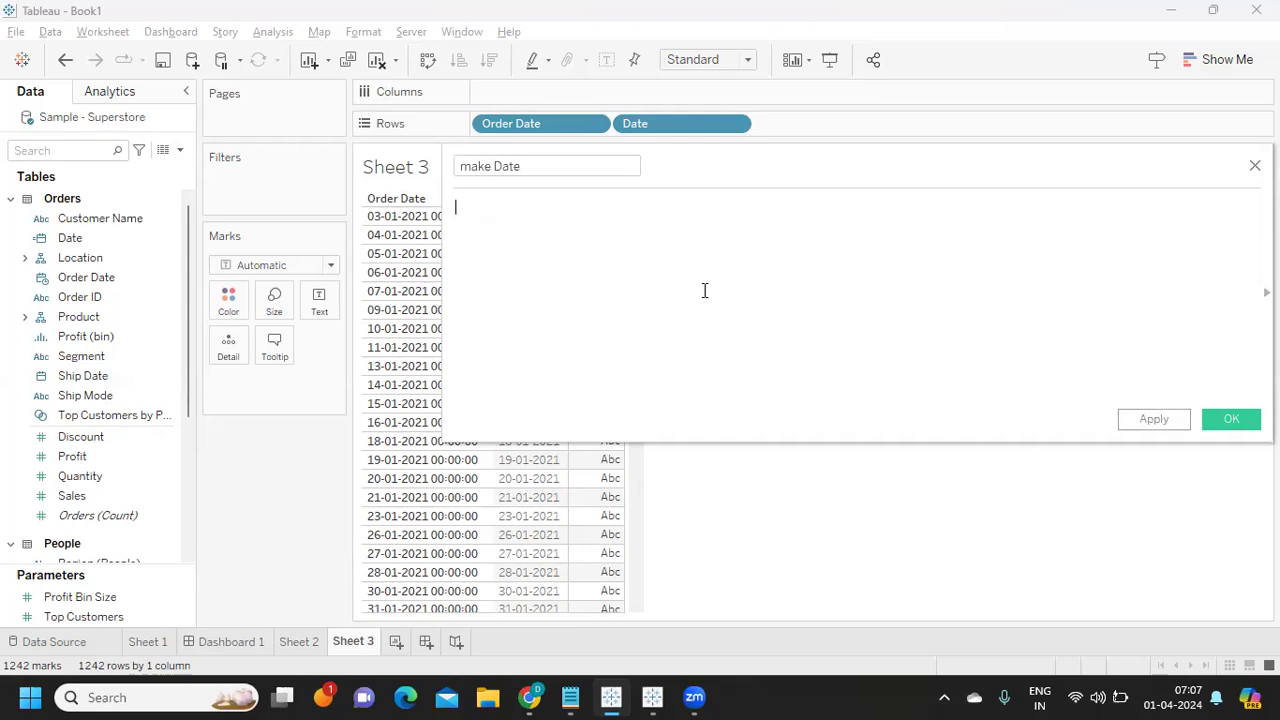
type("ma")
key("Return")
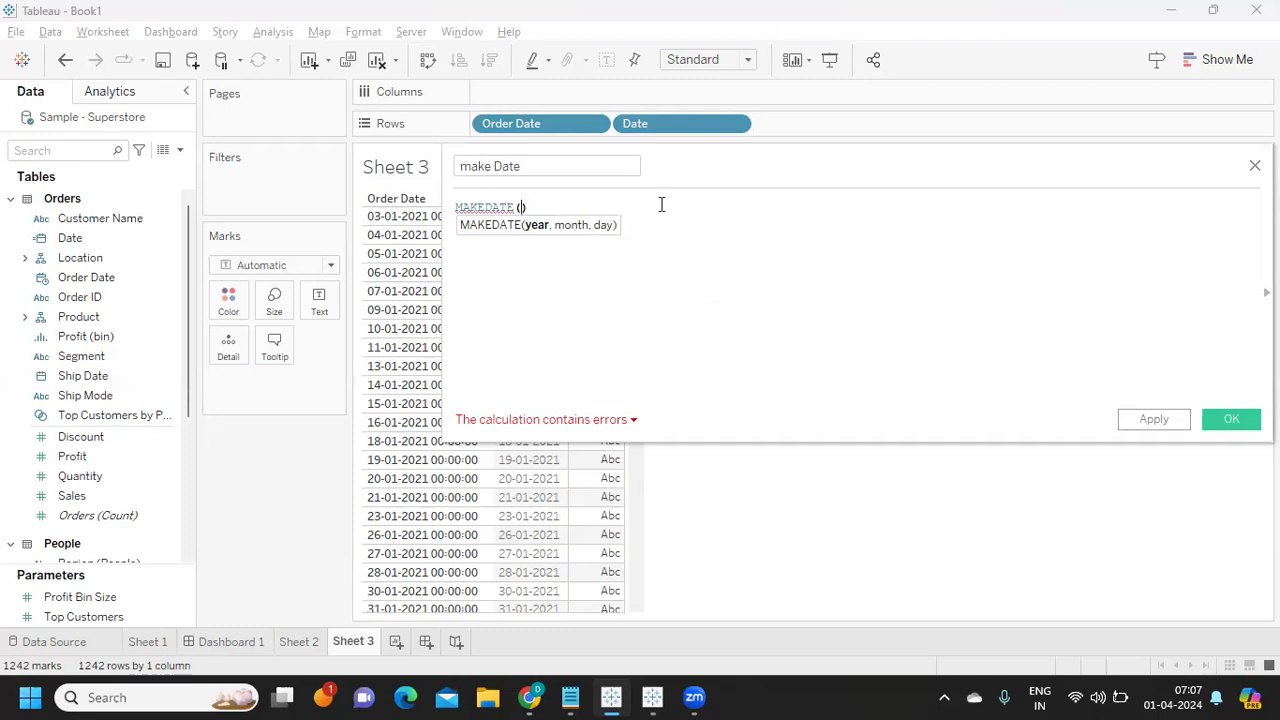
Show the function reference beside the calculation editor and examine the syntax and example for MAKEDATE
left_click_drag(766, 169, 457, 168)
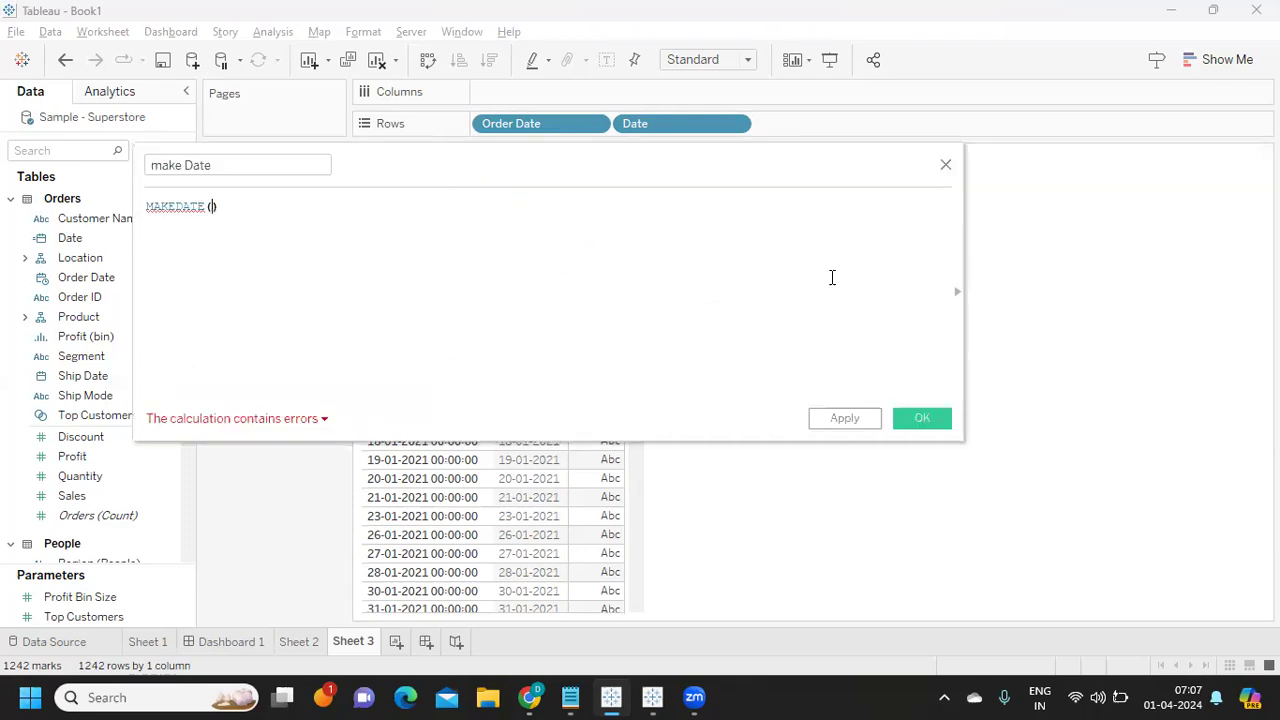
left_click(956, 291)
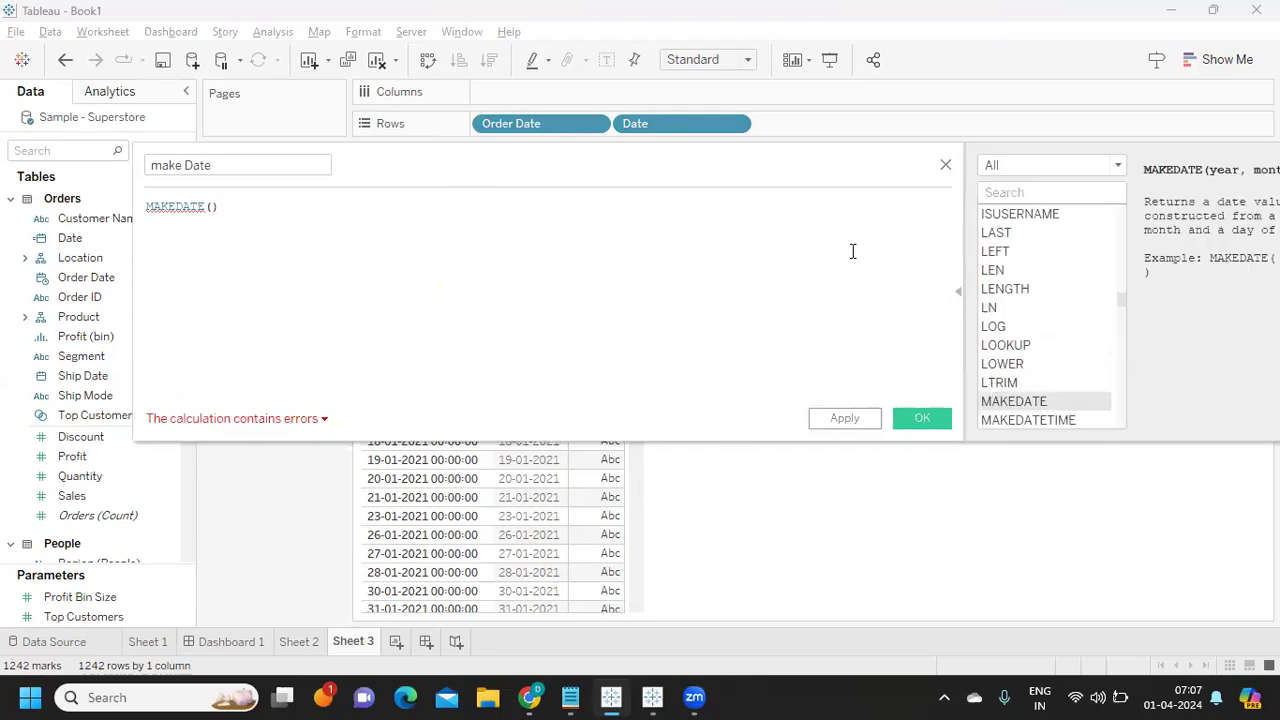
left_click_drag(840, 164, 674, 159)
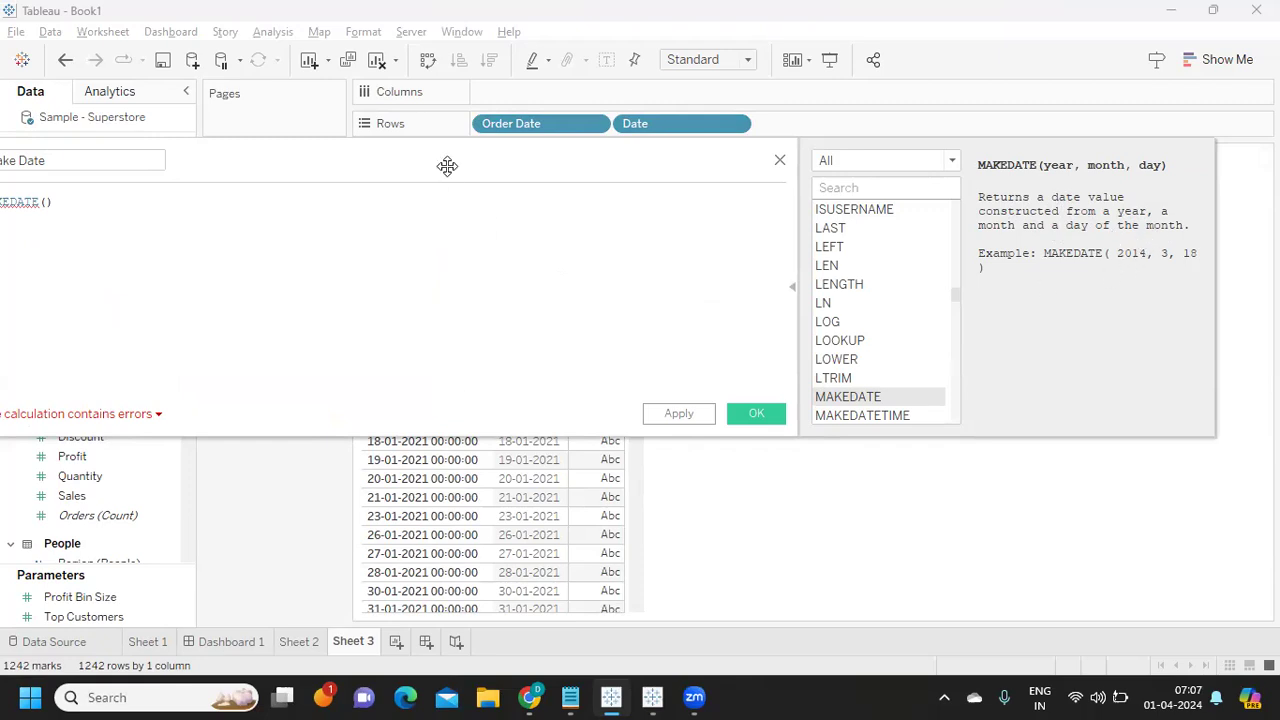
left_click_drag(447, 165, 974, 181)
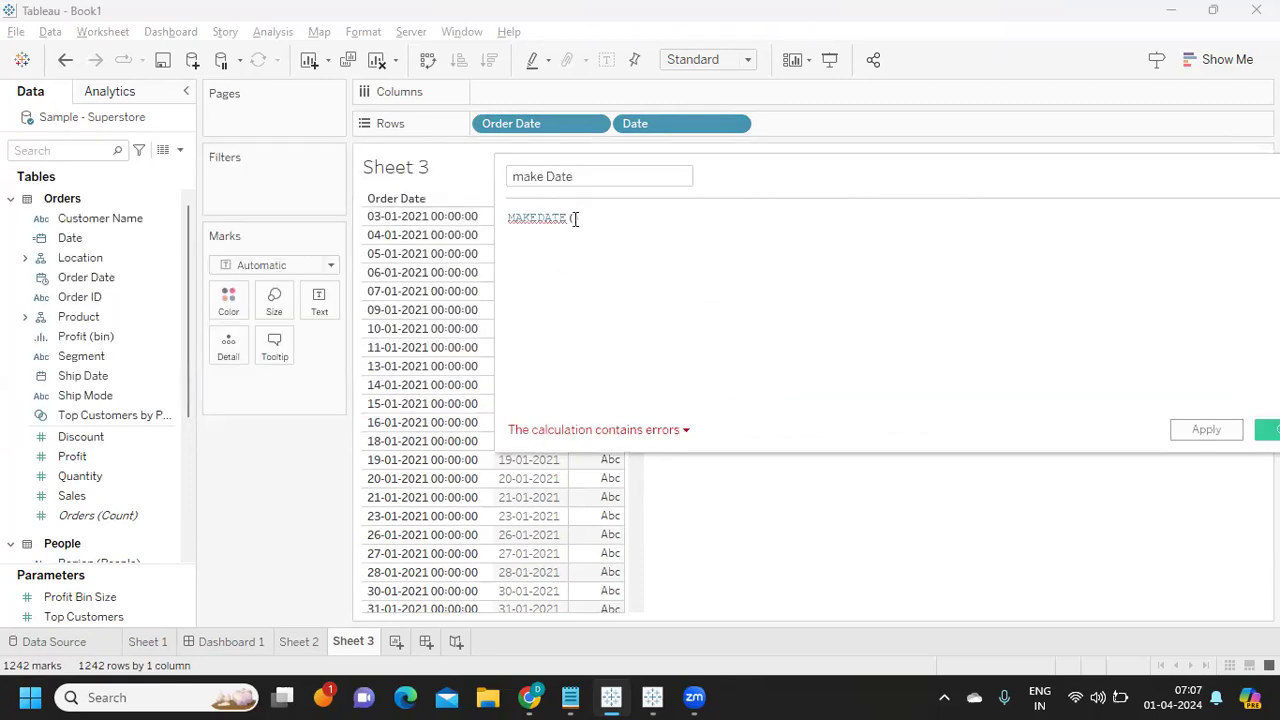
Complete the formula as MAKEDATE(2024,04,01) and save the make Date calculation
type("201")
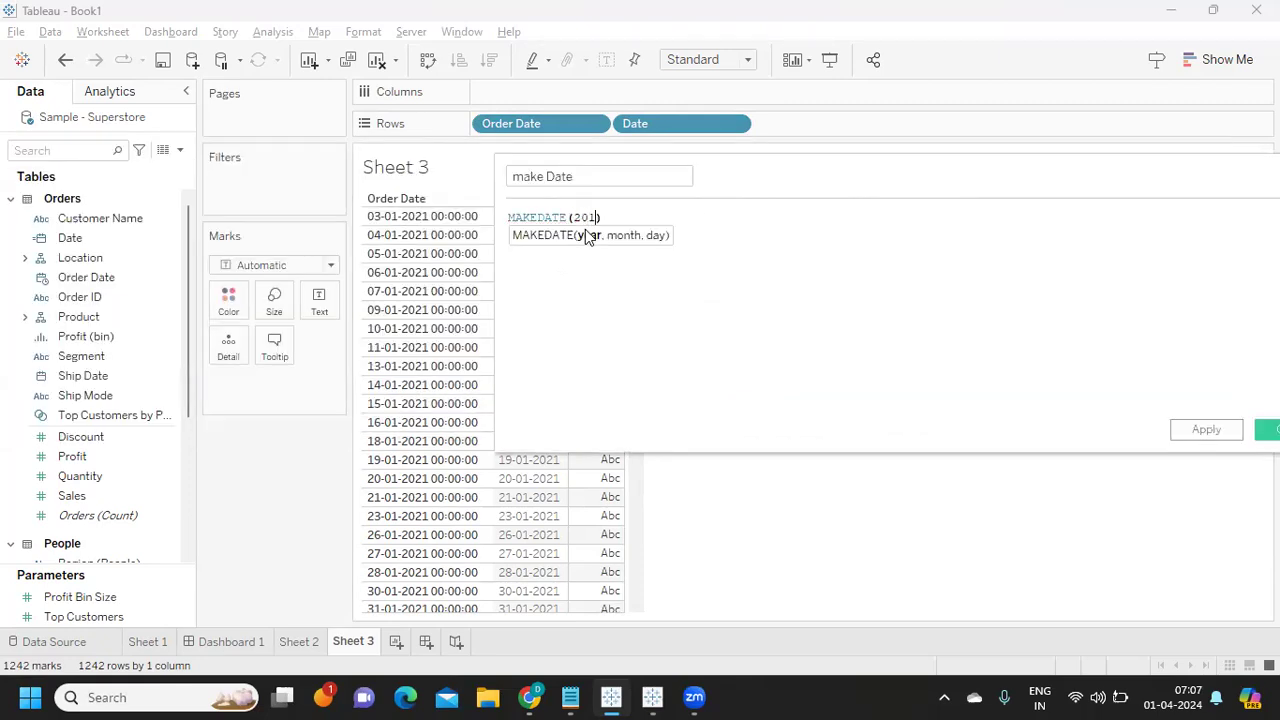
type("4,04,01")
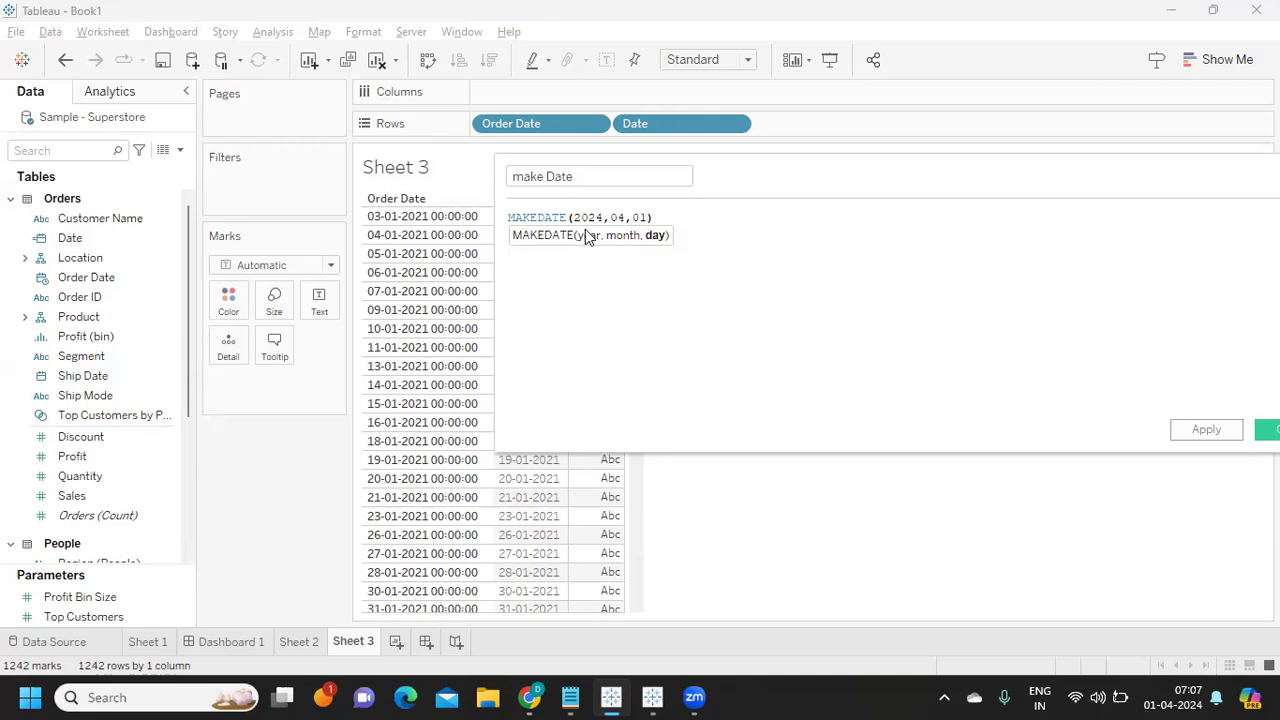
left_click(1218, 433)
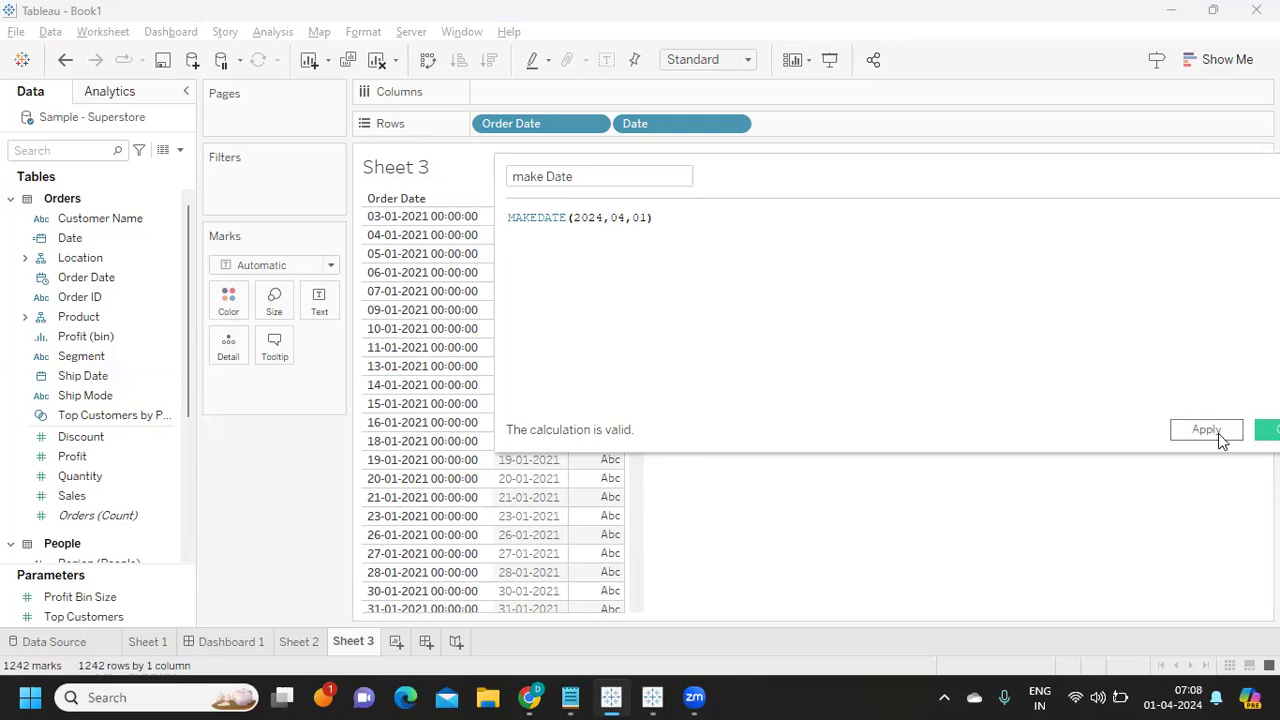
key("Return")
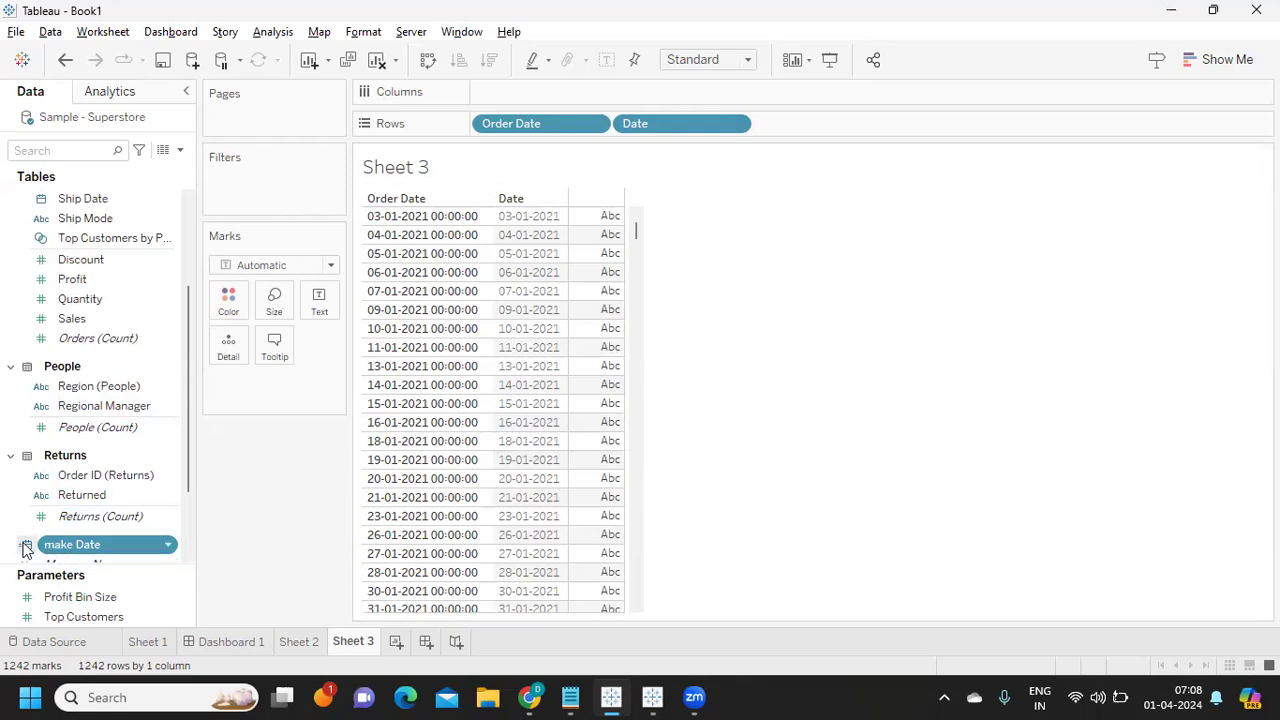
Add the make Date field to the rows after Date as a discrete exact date
left_click_drag(26, 548, 326, 313)
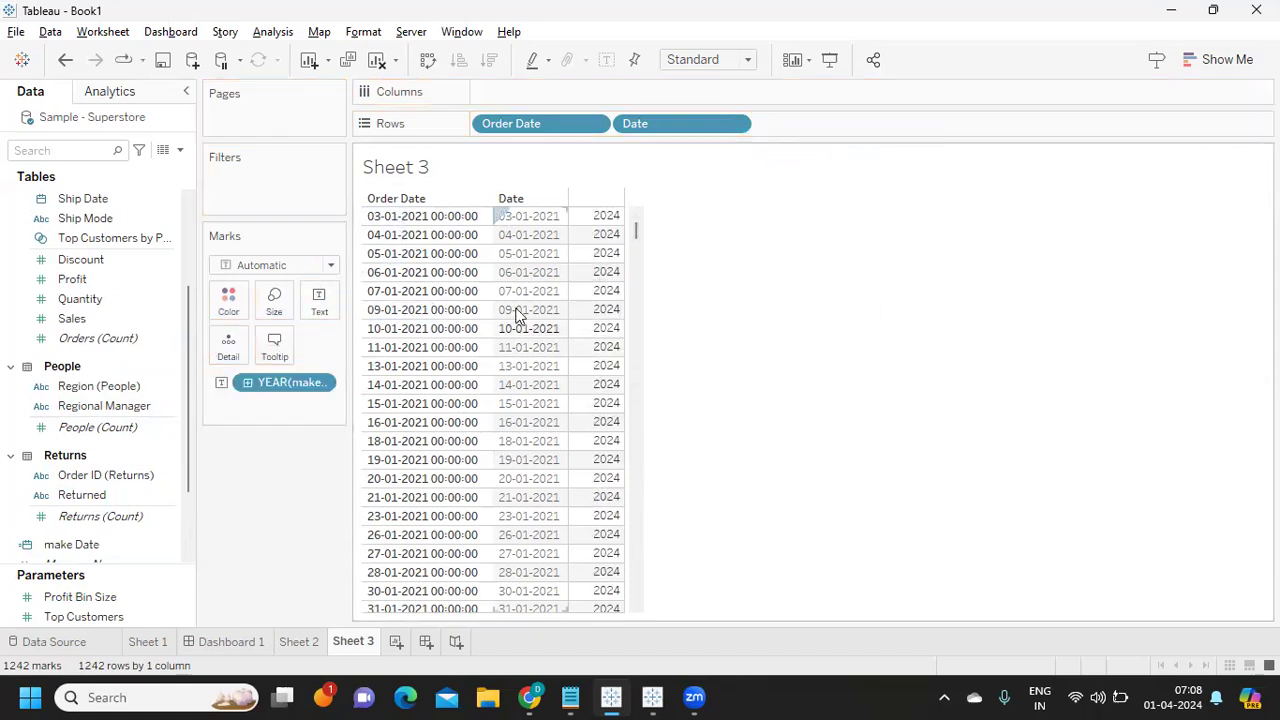
left_click_drag(271, 386, 830, 128)
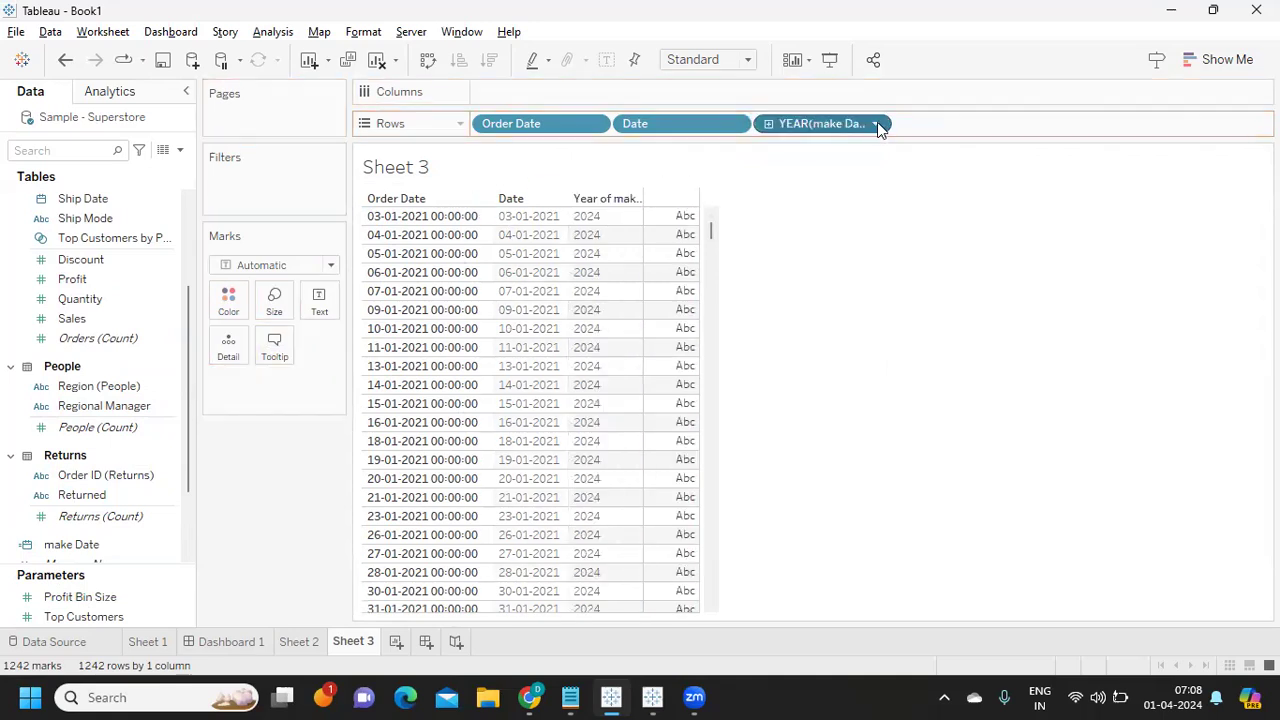
left_click(877, 124)
left_click(823, 580)
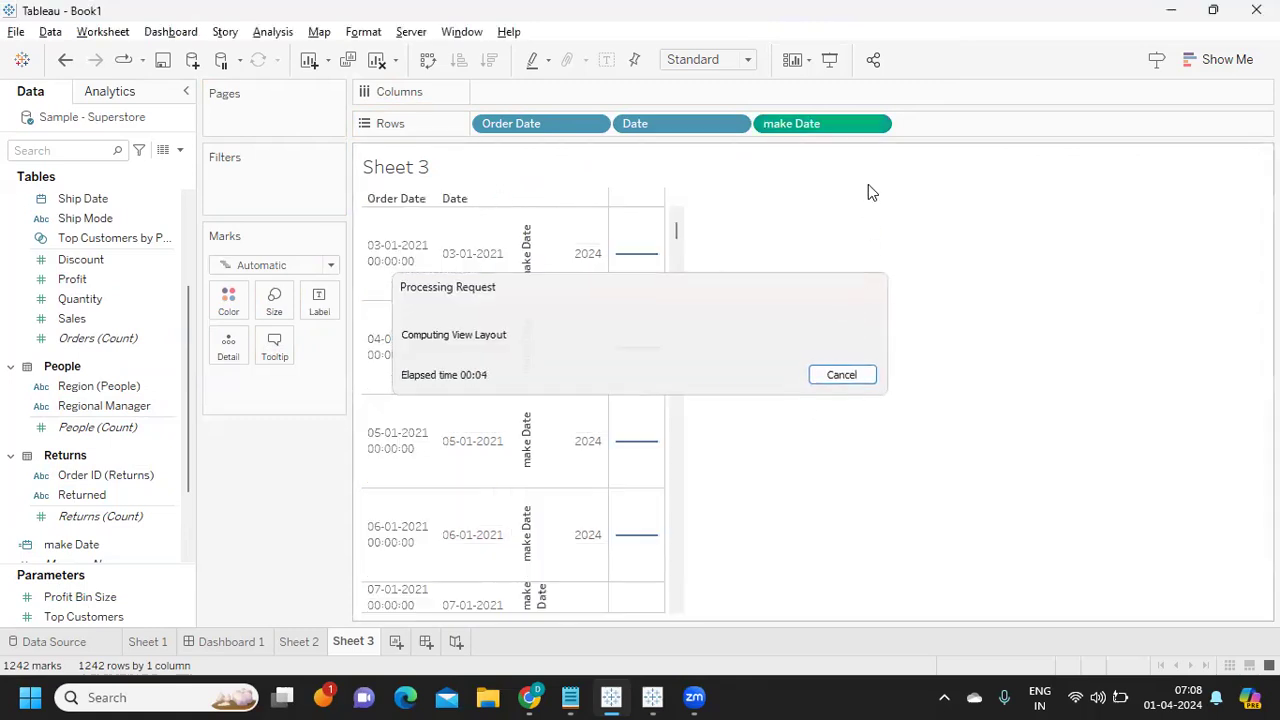
left_click(876, 127)
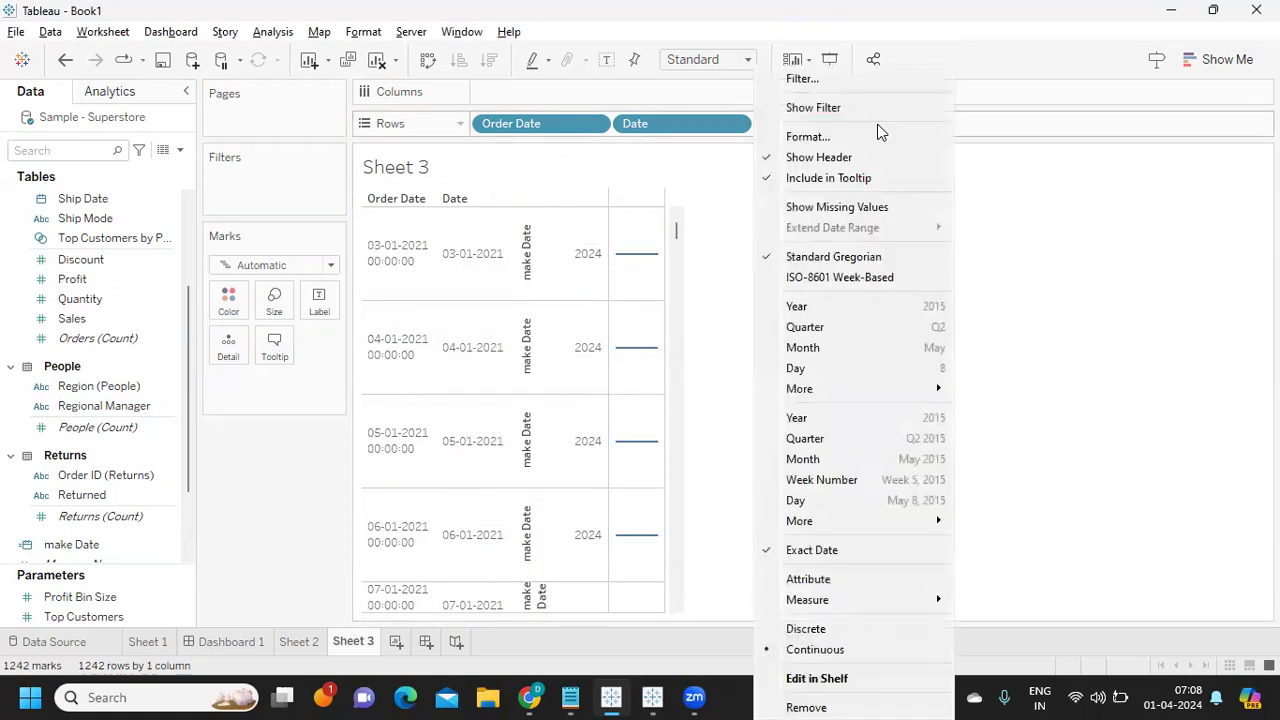
left_click(866, 624)
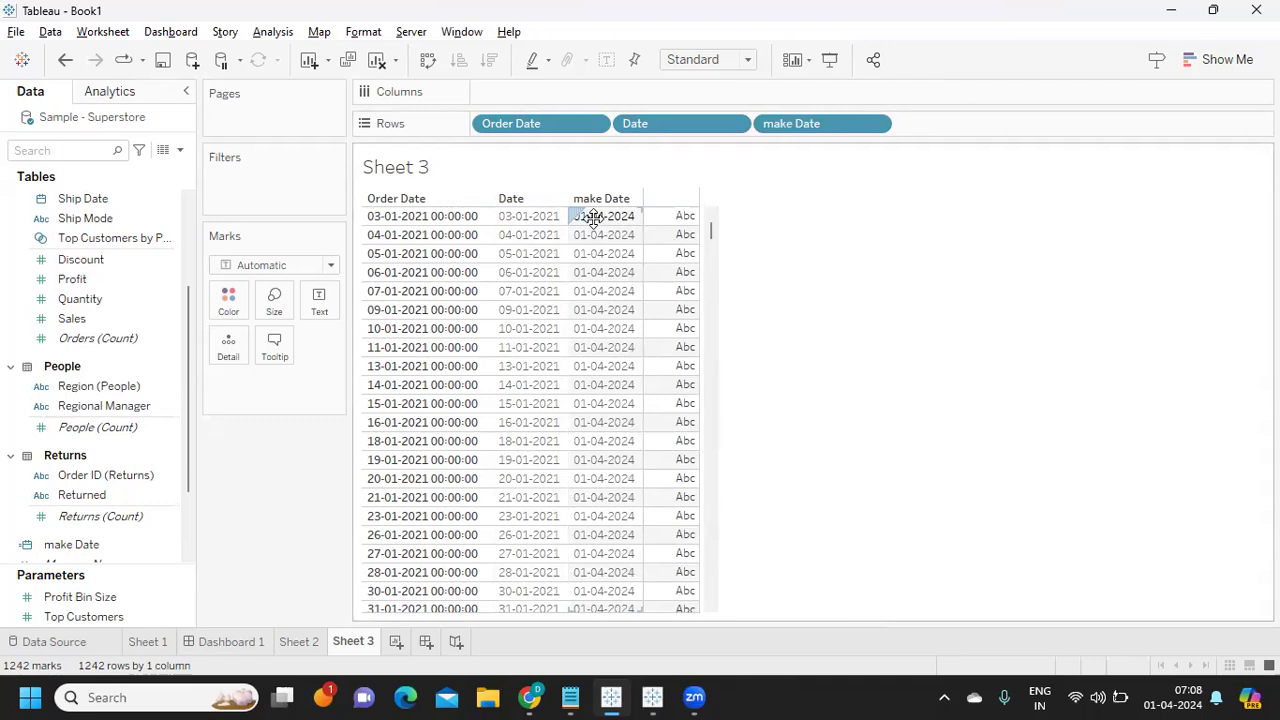
Switch to the Notepad question list and highlight question 4 about using 3 measures on a dual axis
mouse_move(570, 697)
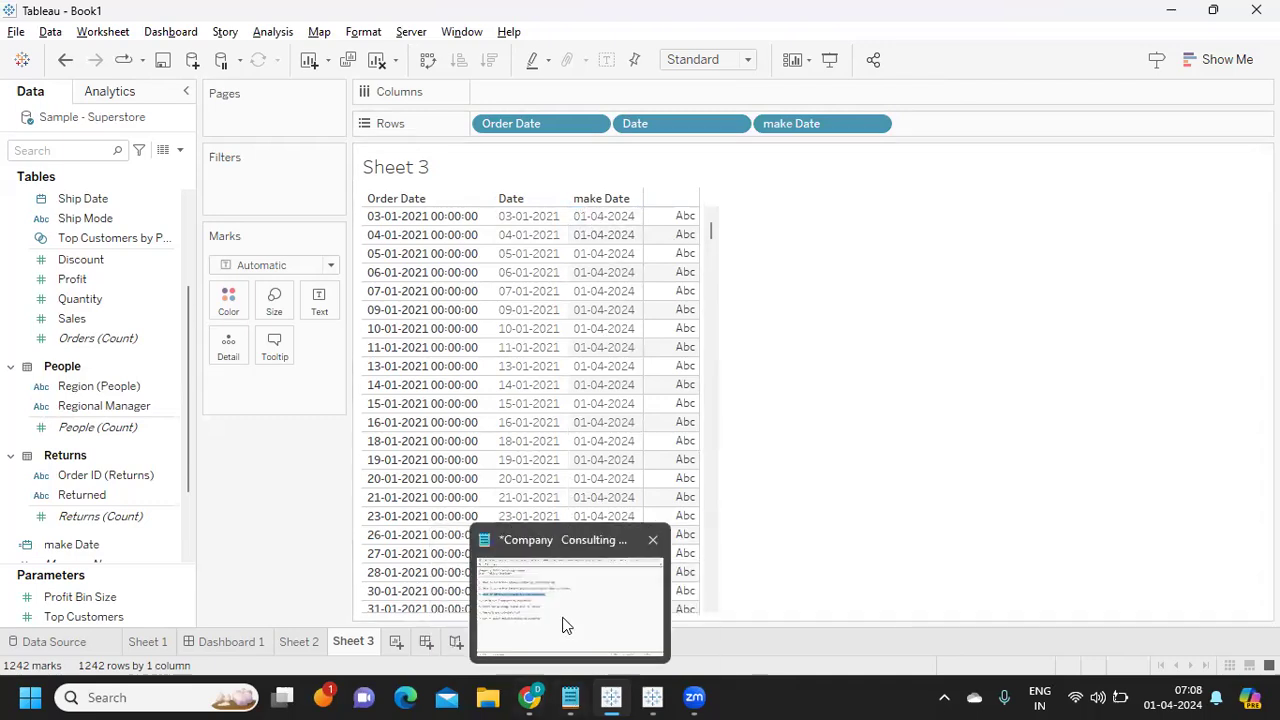
left_click(562, 625)
left_click(153, 315)
left_click_drag(44, 292, 383, 295)
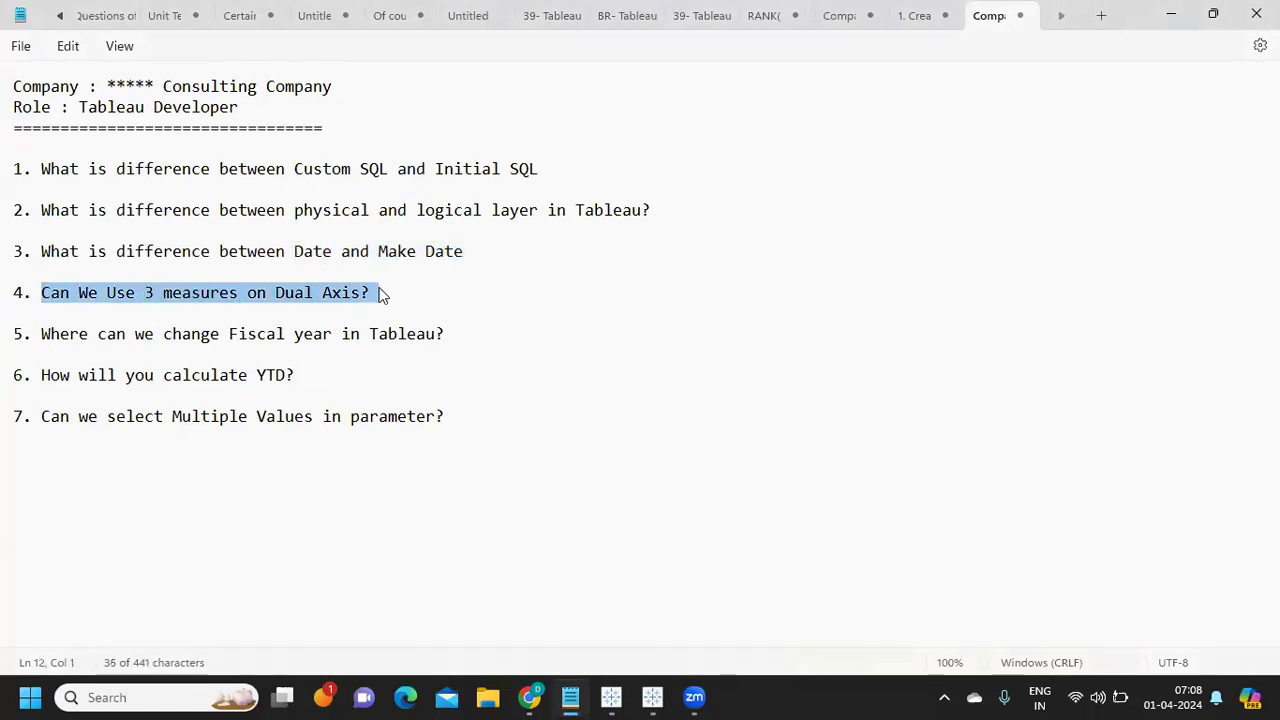
Return to the Tableau workbook and add a new blank worksheet after Sheet 3
mouse_move(611, 697)
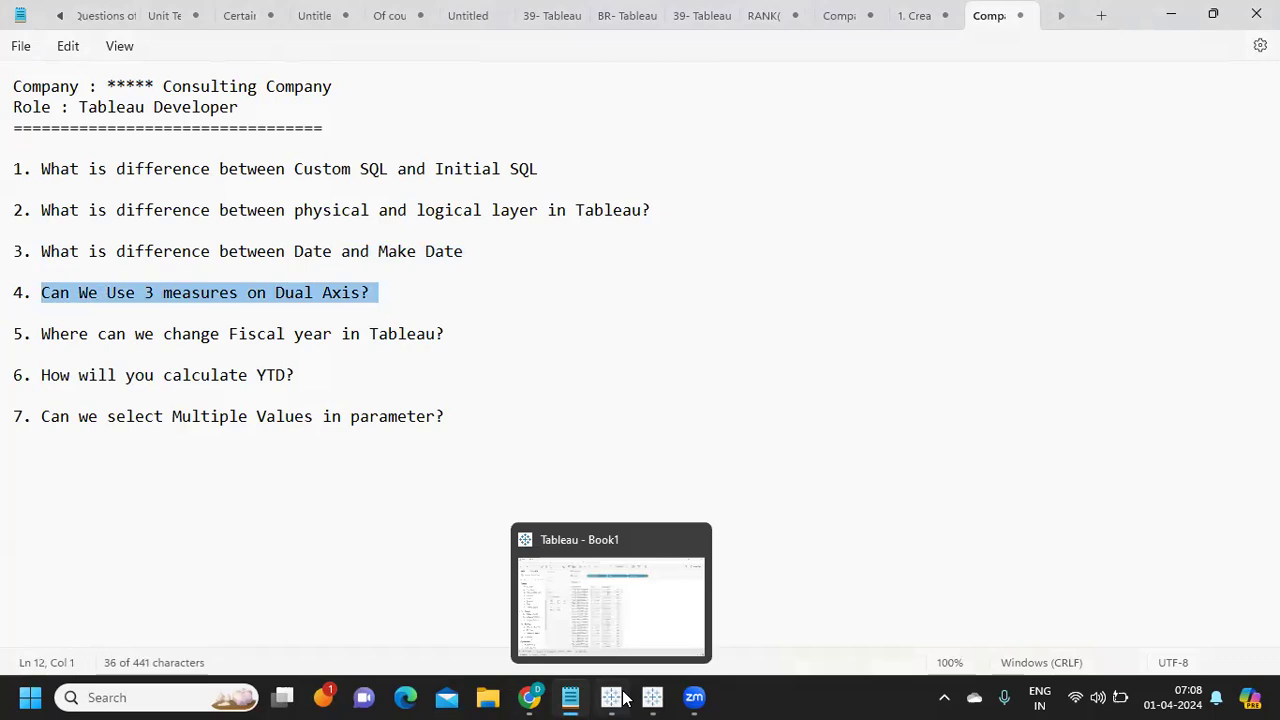
left_click(643, 634)
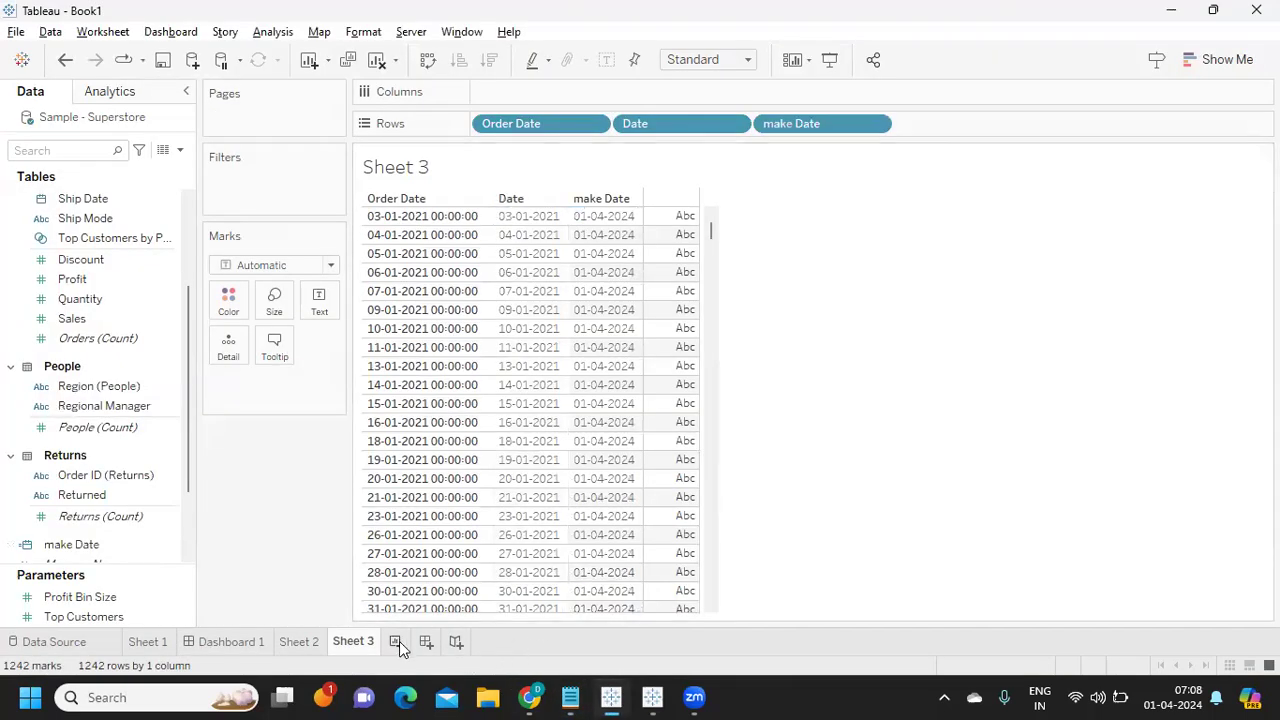
left_click(396, 641)
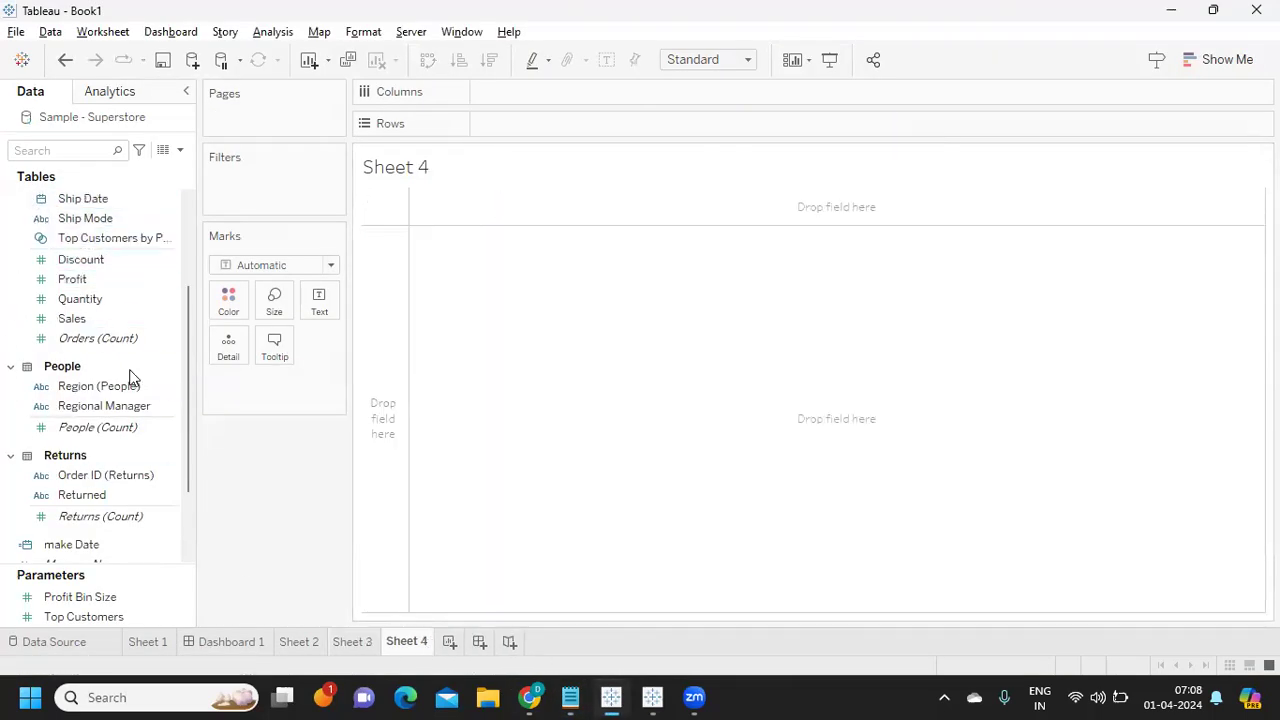
Change the data type of the Order Date field from the Orders table to Date
scroll(133, 376, "up", 1)
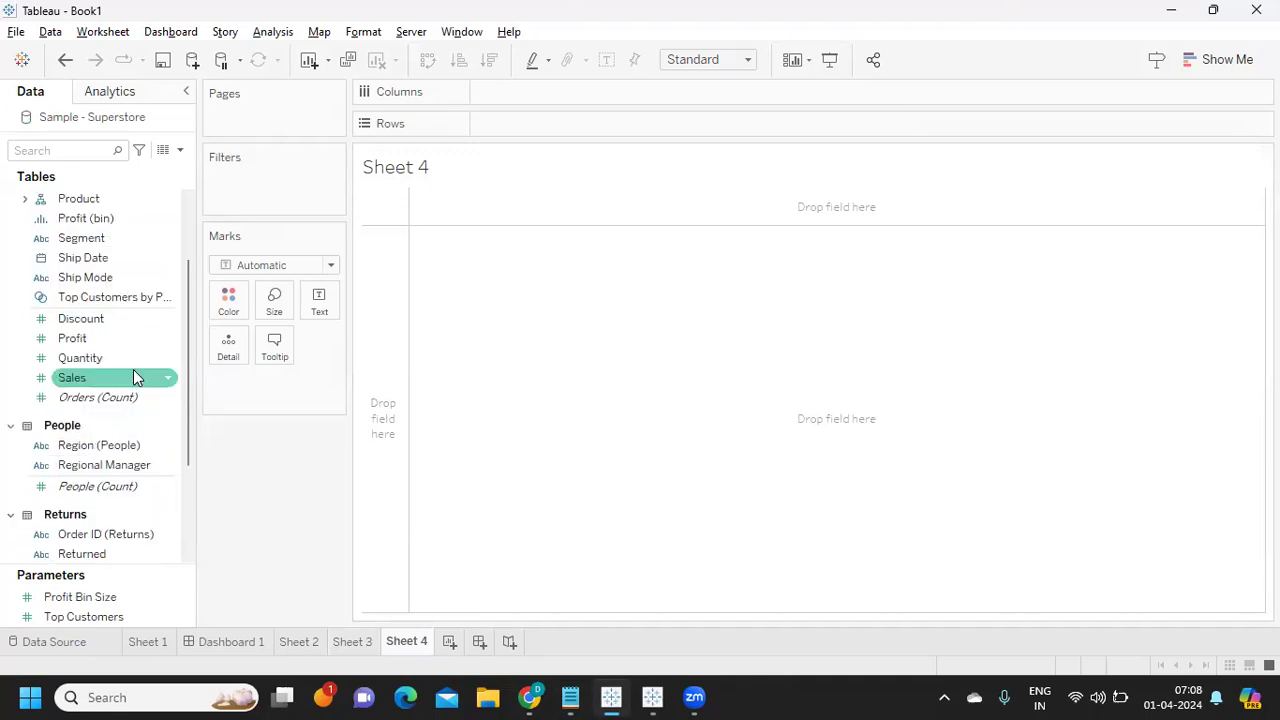
scroll(133, 377, "up", 1)
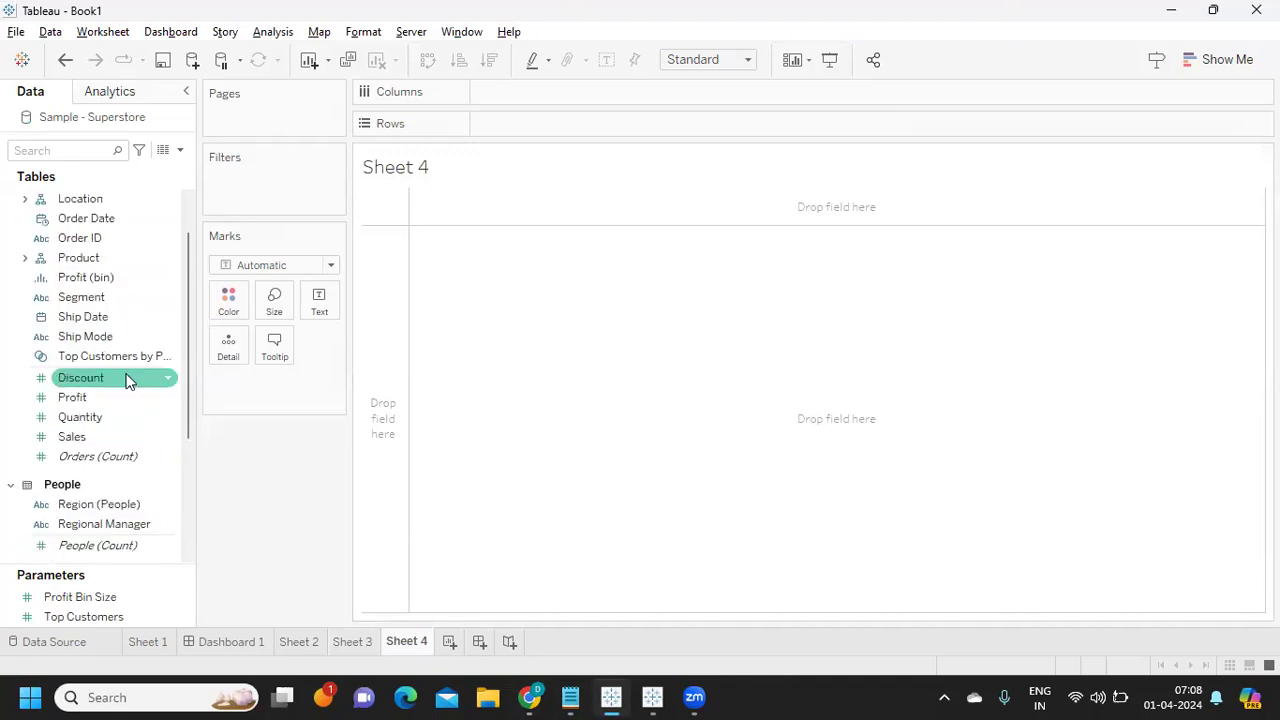
left_click(170, 220)
mouse_move(253, 409)
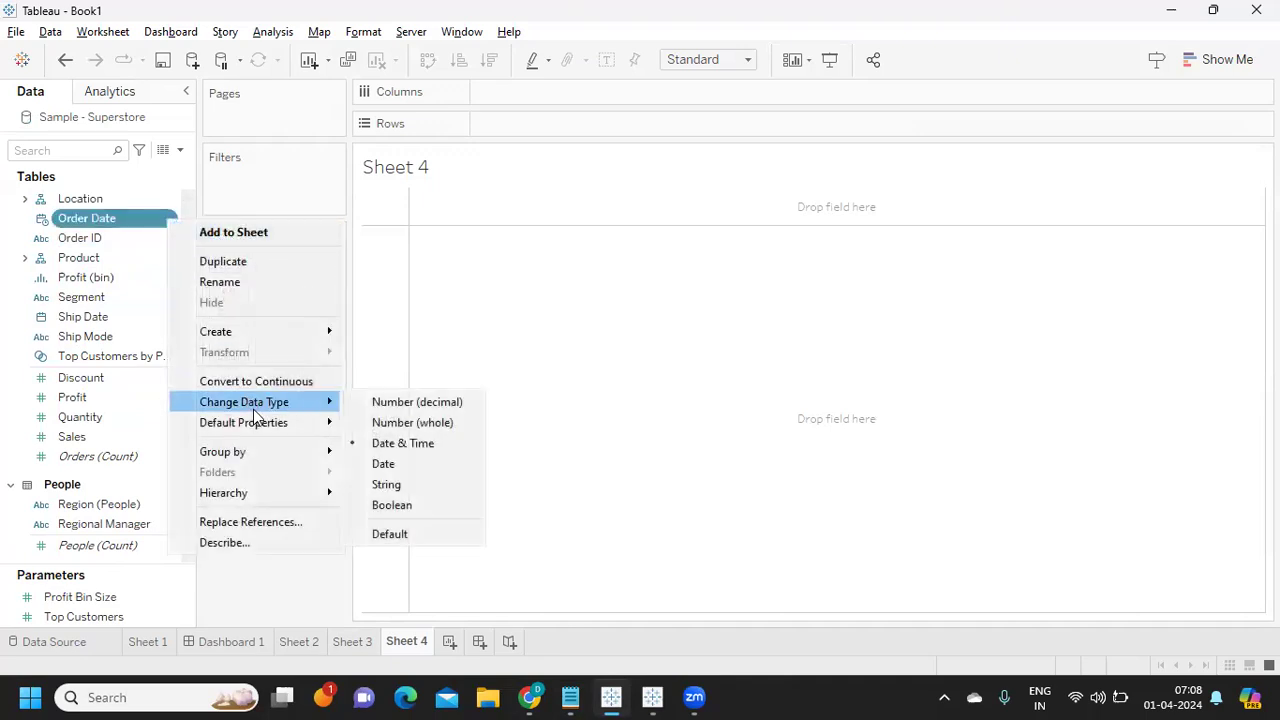
left_click(386, 464)
Place Order Date by year in the columns, and Discount and Profit as sums in the rows
left_click_drag(130, 218, 554, 103)
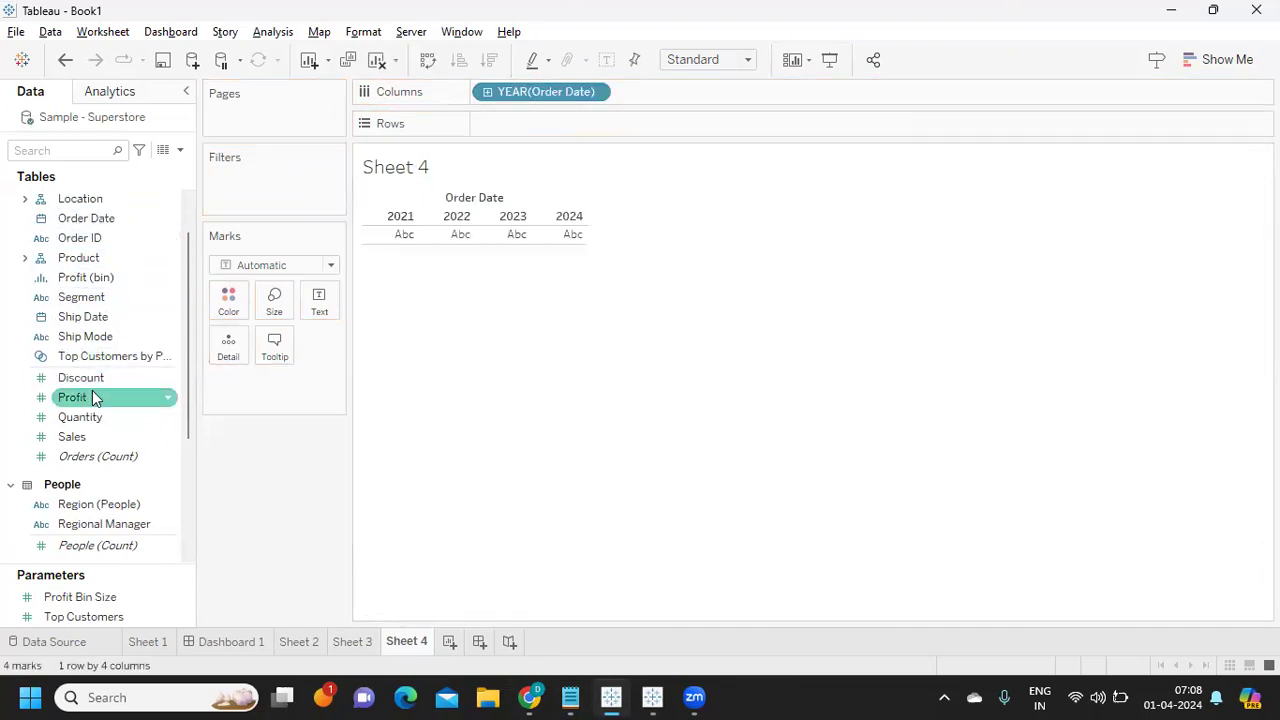
left_click_drag(86, 377, 497, 124)
left_click_drag(85, 397, 668, 127)
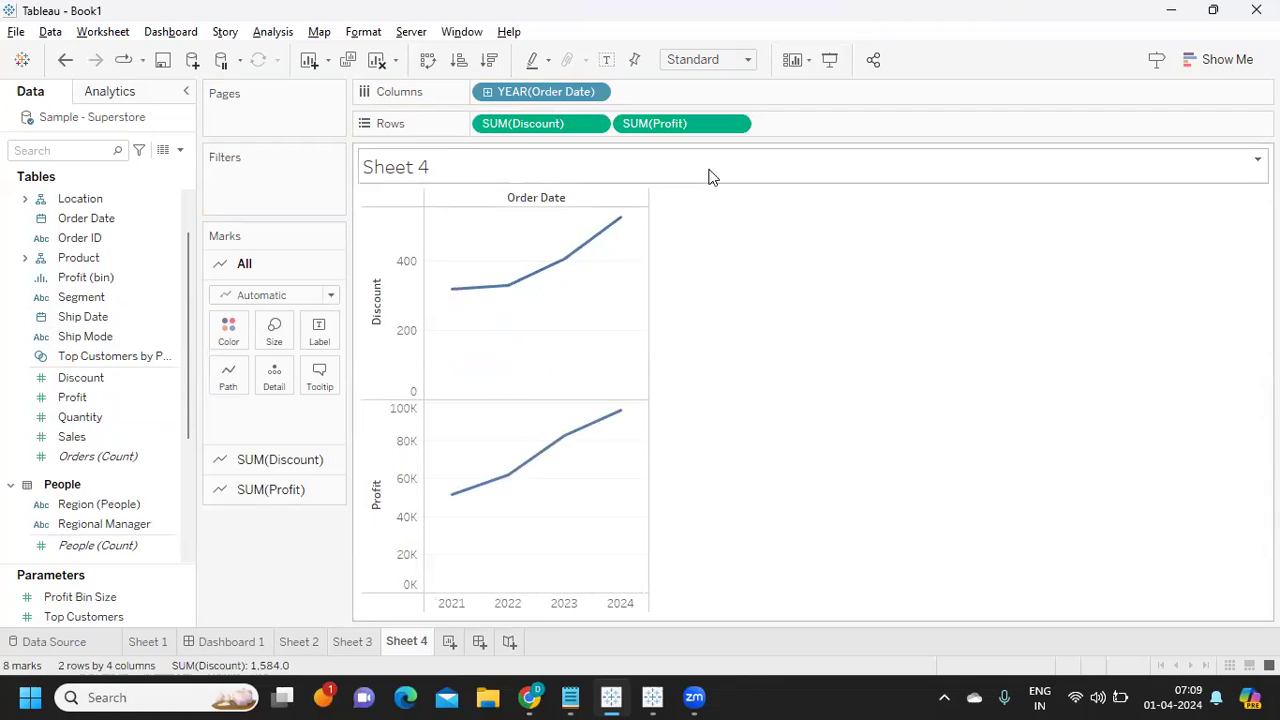
Turn SUM(Profit) into a dual axis with Discount and add Sales as a third measure on the Discount axis
left_click(736, 125)
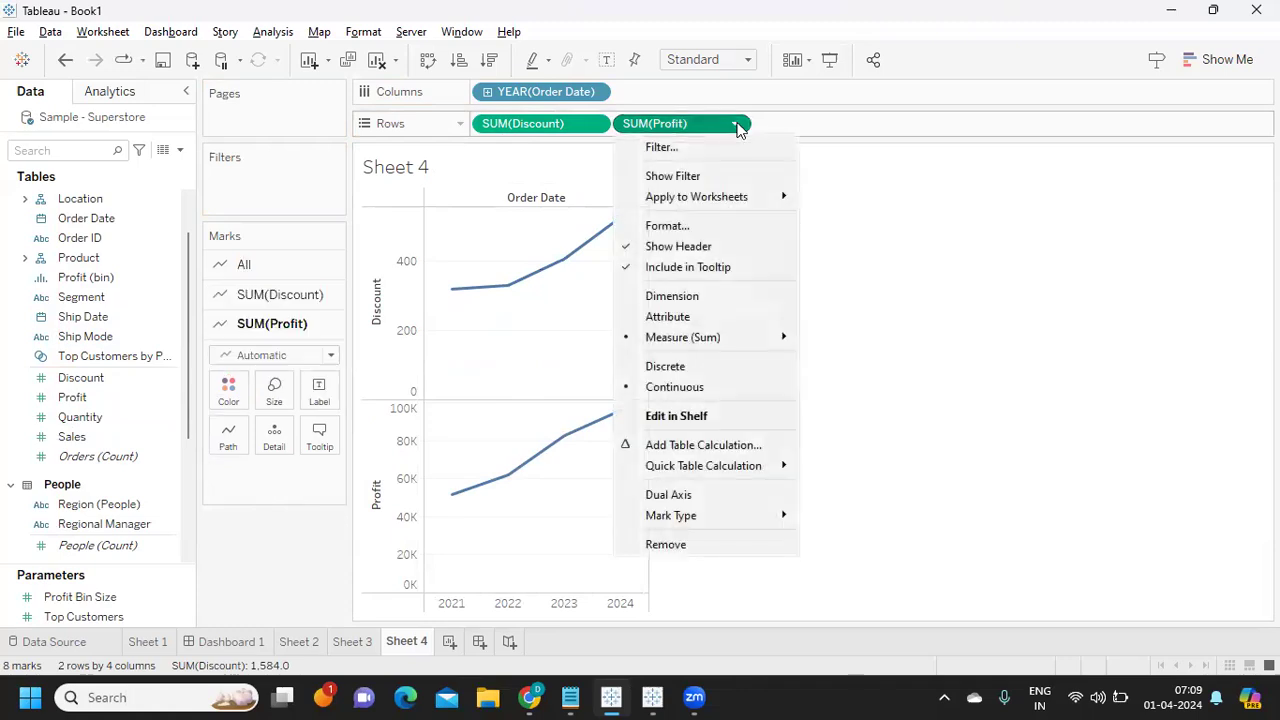
left_click(673, 498)
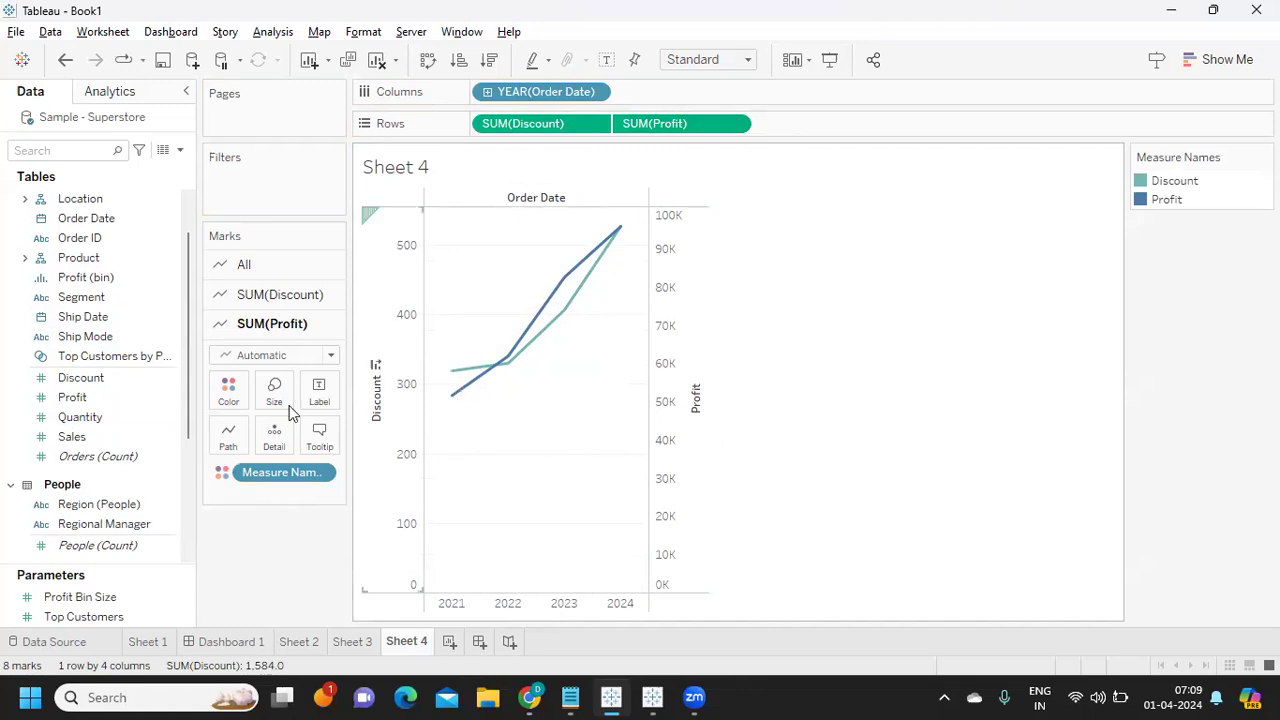
left_click_drag(70, 437, 401, 343)
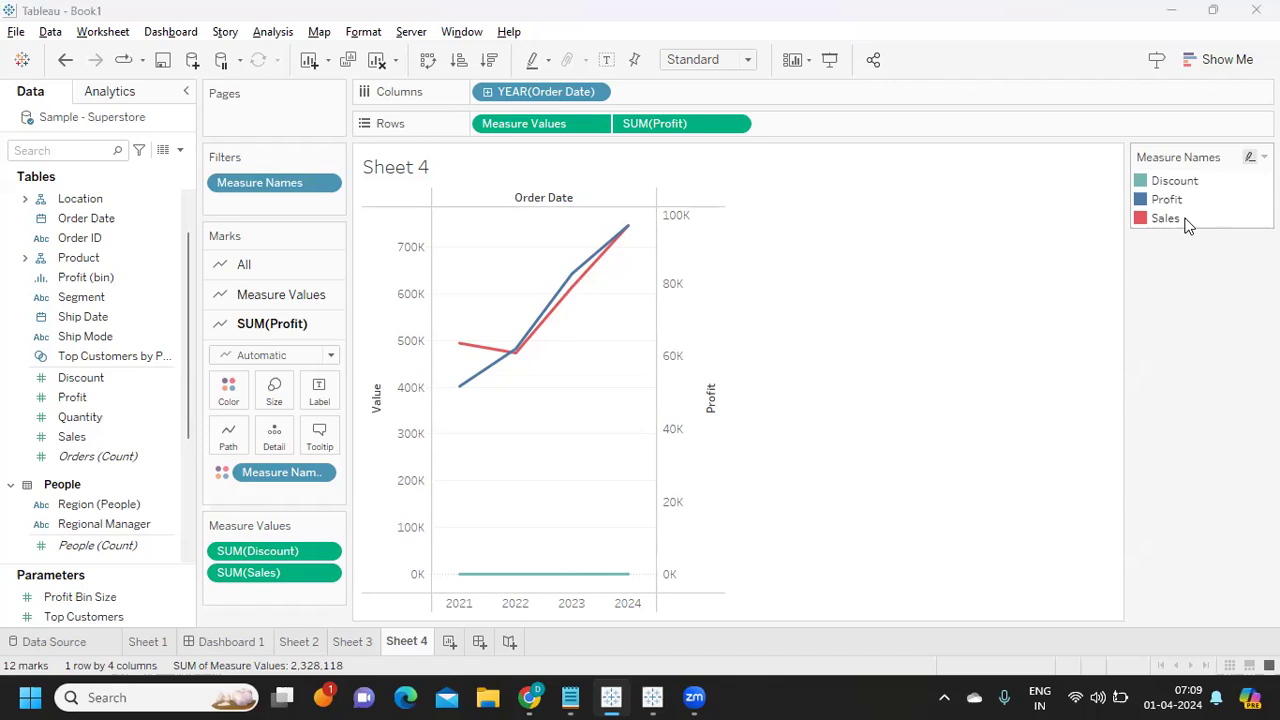
Switch to the Notepad question list, revisit question 4 and highlight question 5 about changing the fiscal year
key("alt+Tab")
left_click(216, 396)
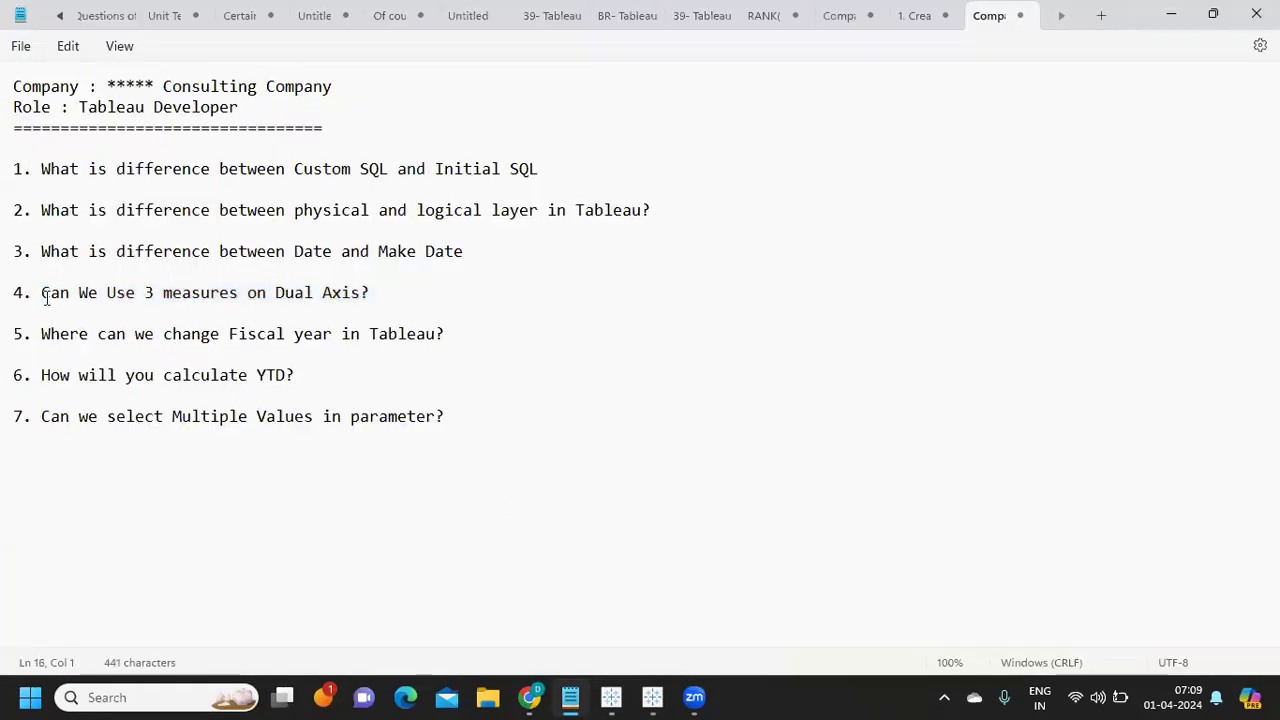
left_click_drag(40, 292, 297, 314)
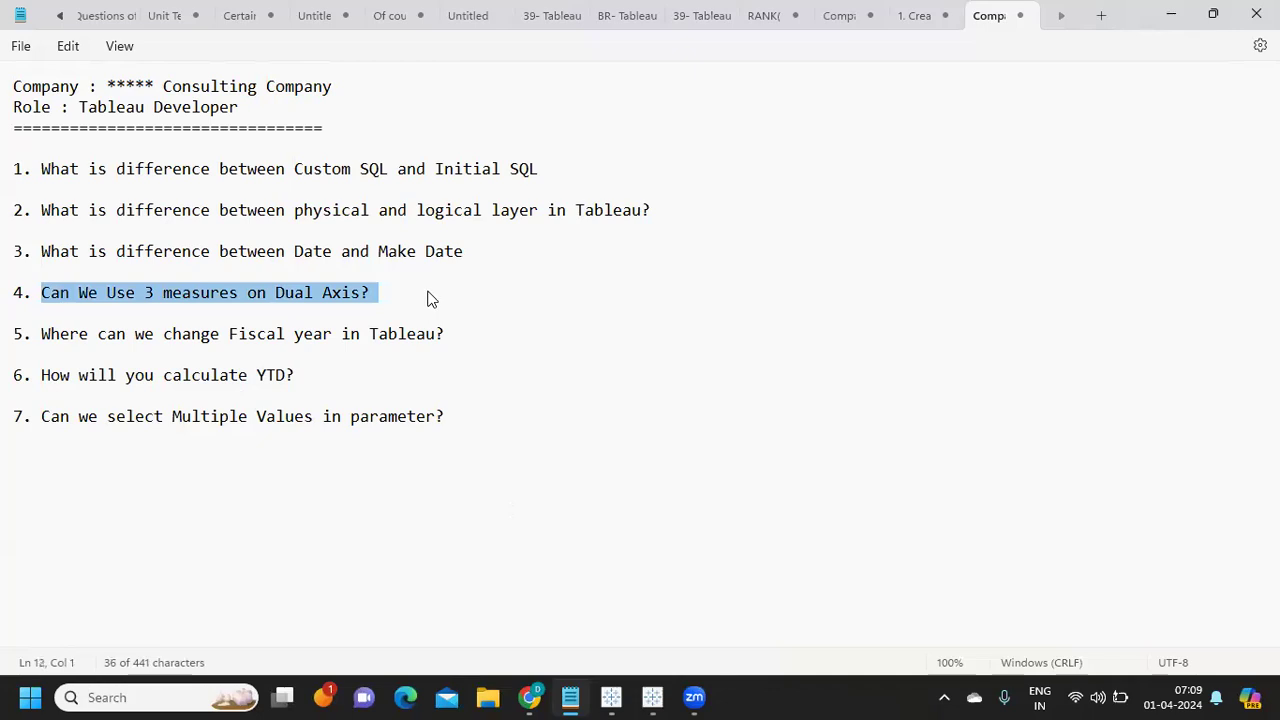
left_click(452, 450)
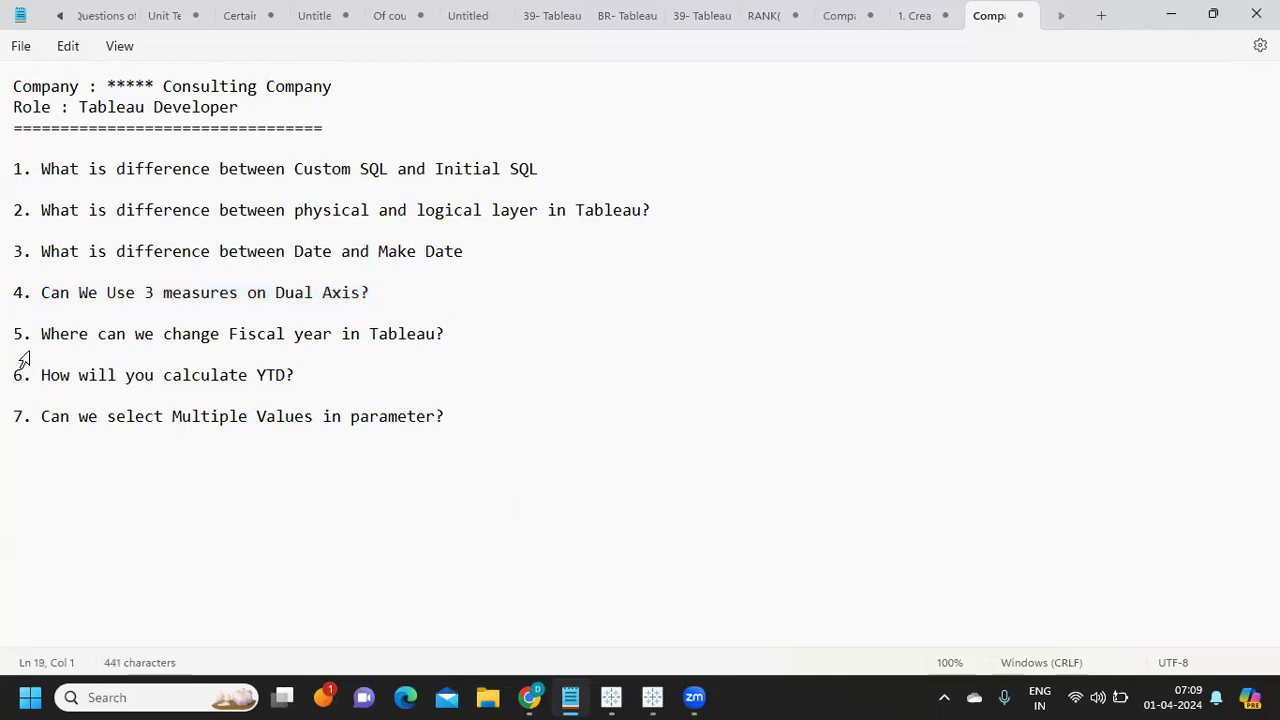
left_click_drag(34, 334, 465, 332)
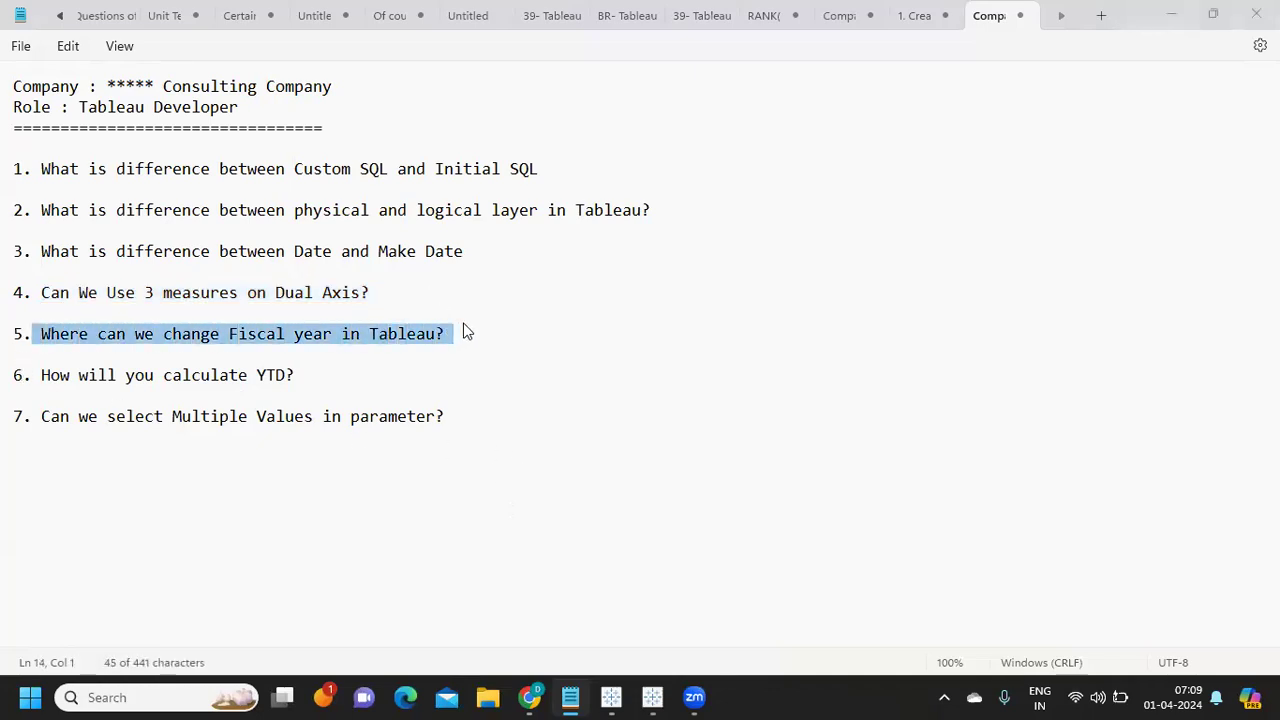
Return to Tableau and open the date properties of the Sample - Superstore data source, moving the dialog aside
key("alt+Tab")
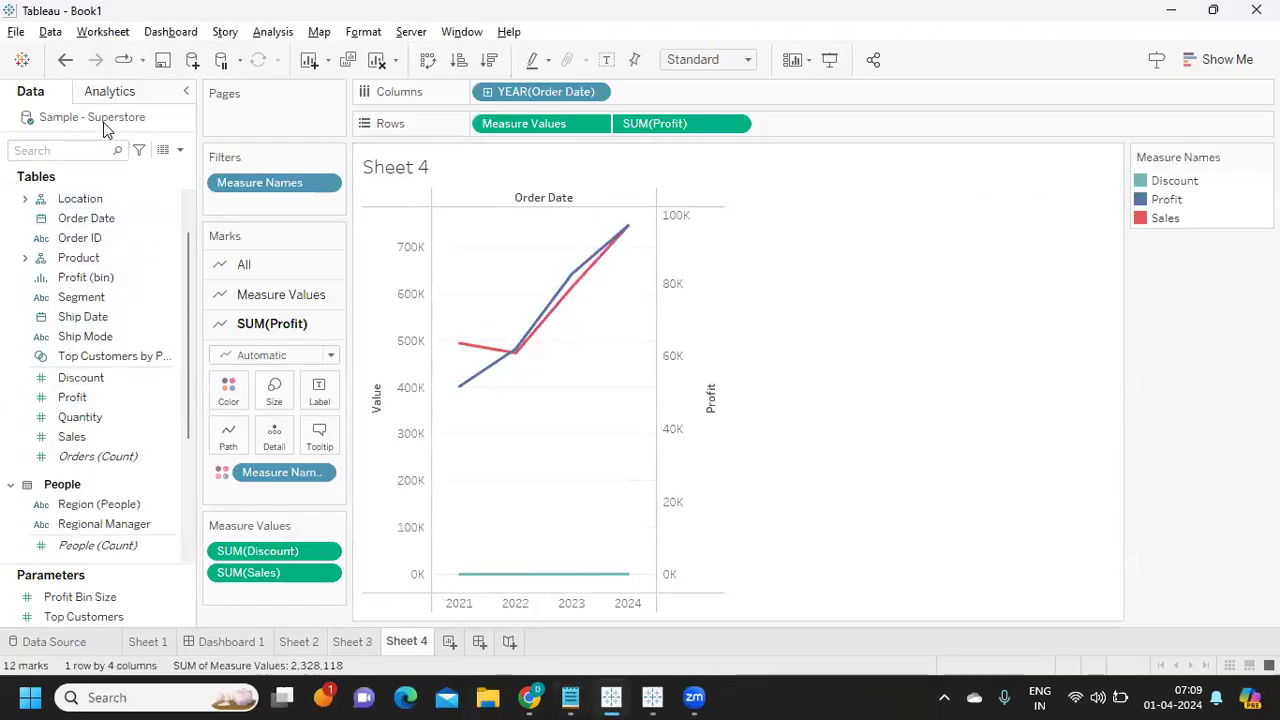
right_click(103, 125)
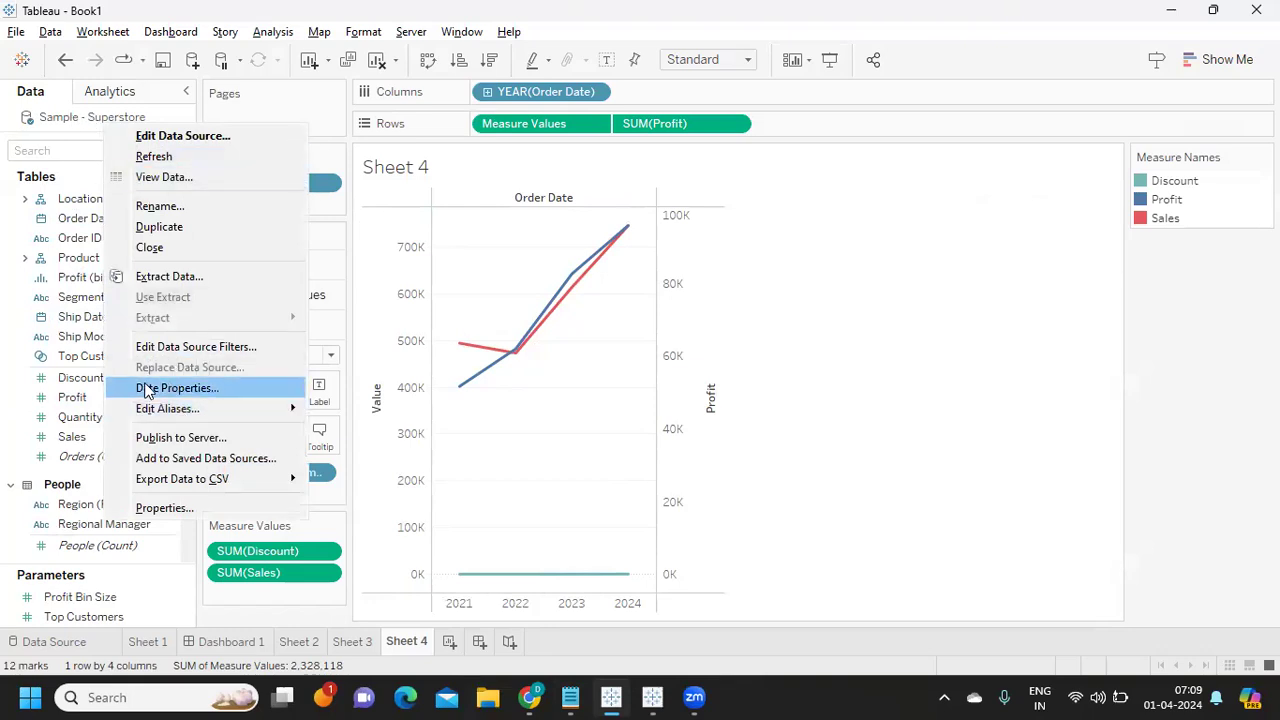
left_click(175, 389)
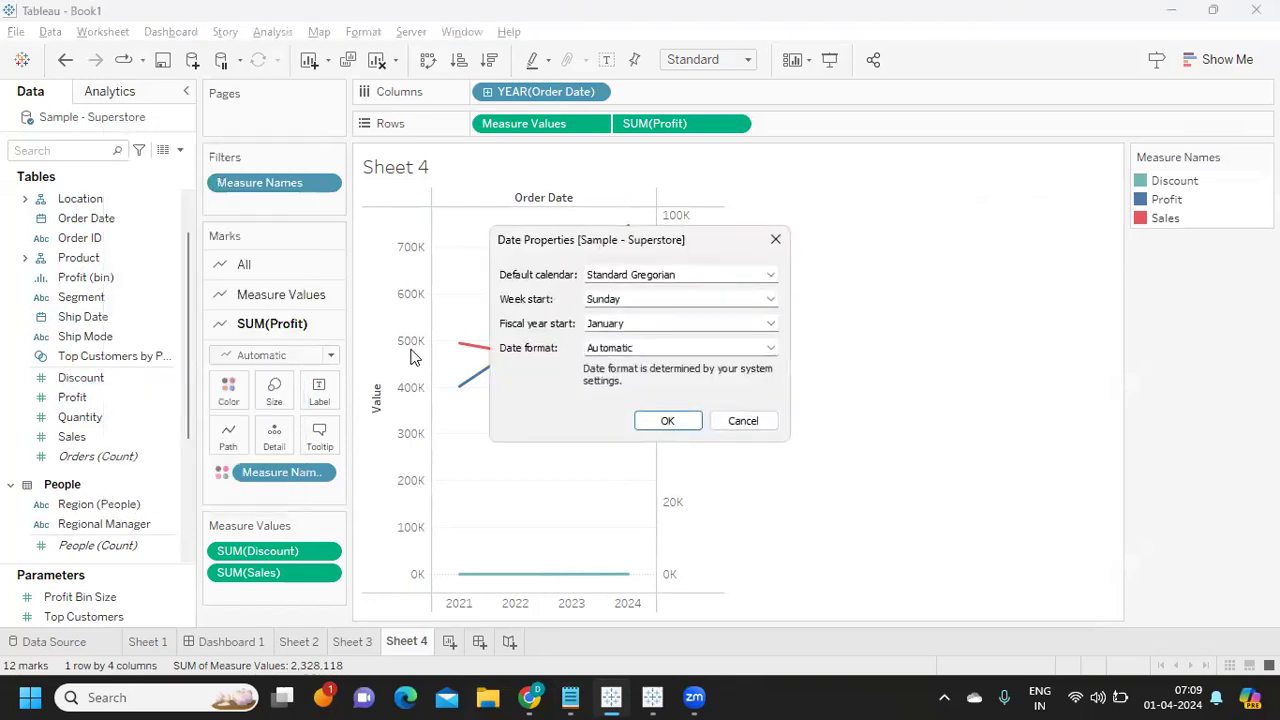
left_click_drag(570, 247, 702, 250)
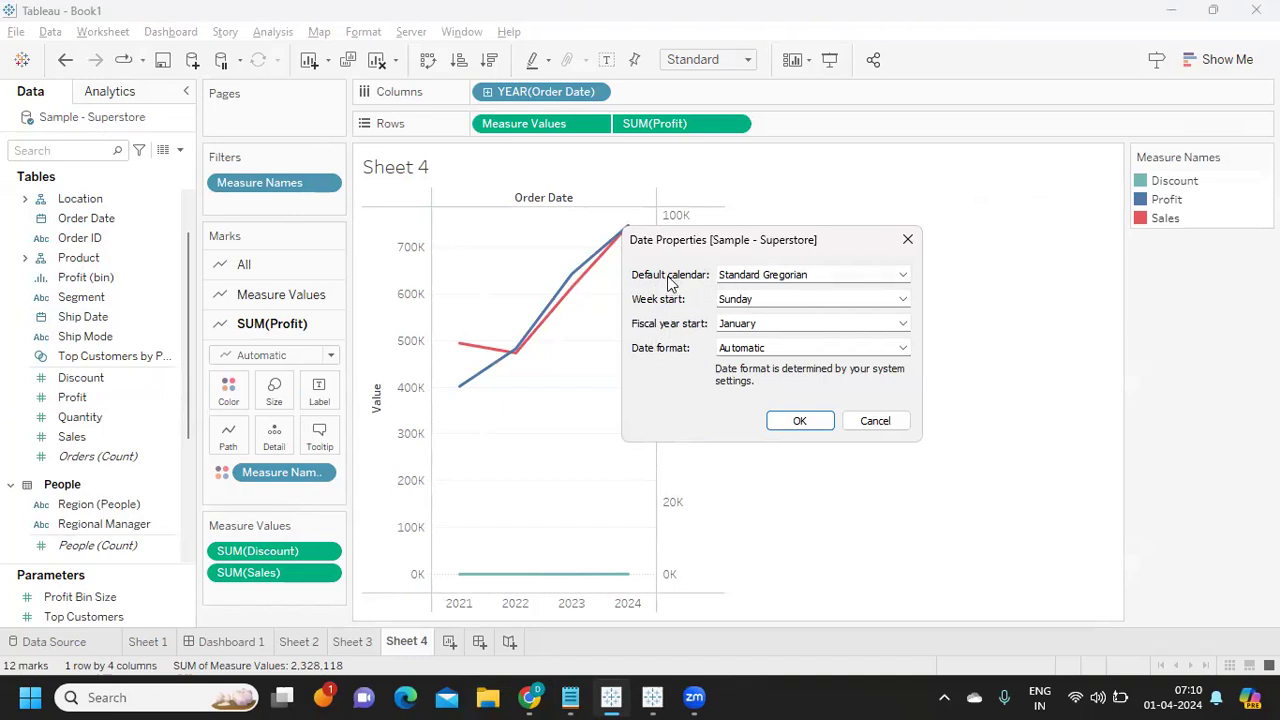
Examine the choices for default calendar, week start, fiscal year start and date format, and close the date properties without changes
left_click(755, 285)
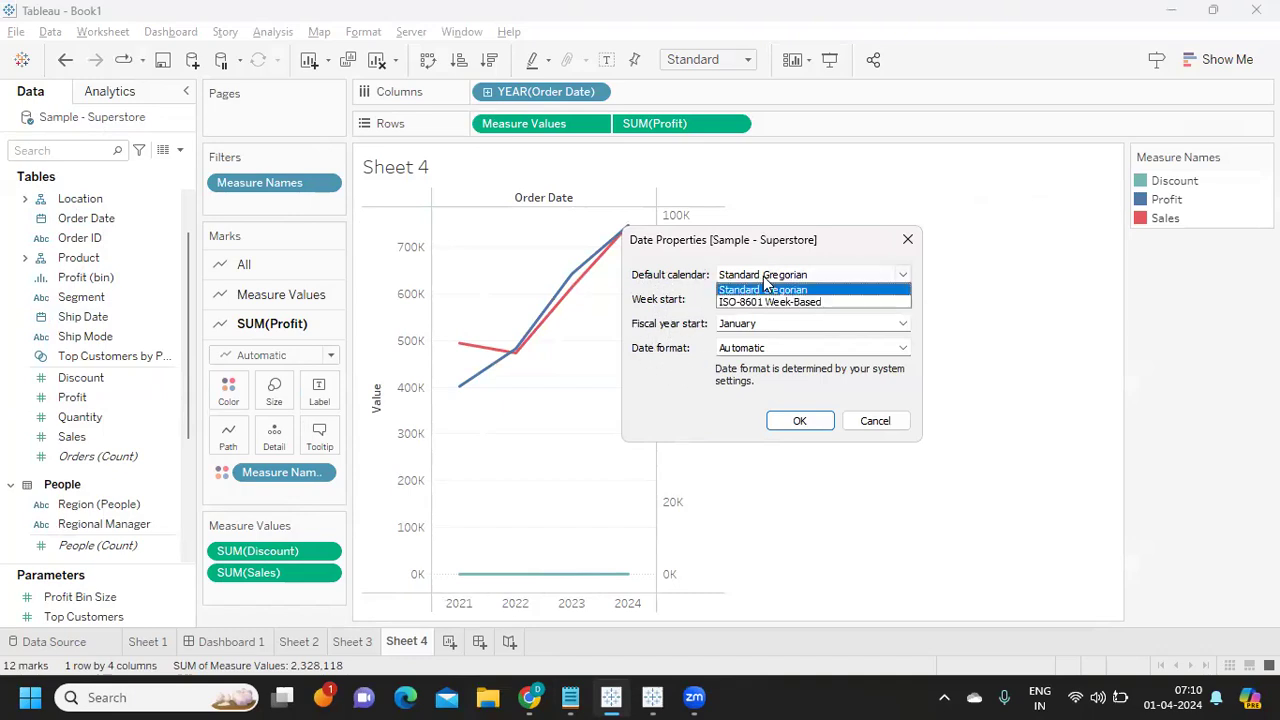
left_click(650, 292)
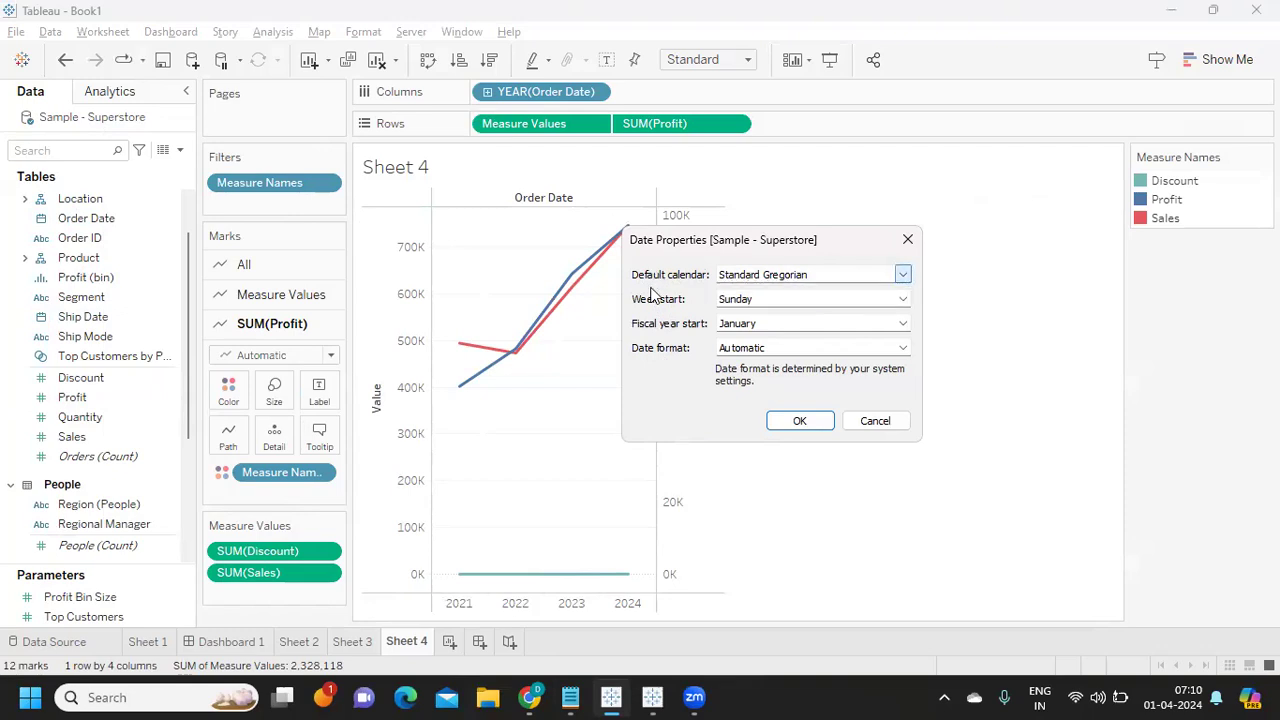
left_click(730, 300)
left_click(748, 303)
left_click(744, 330)
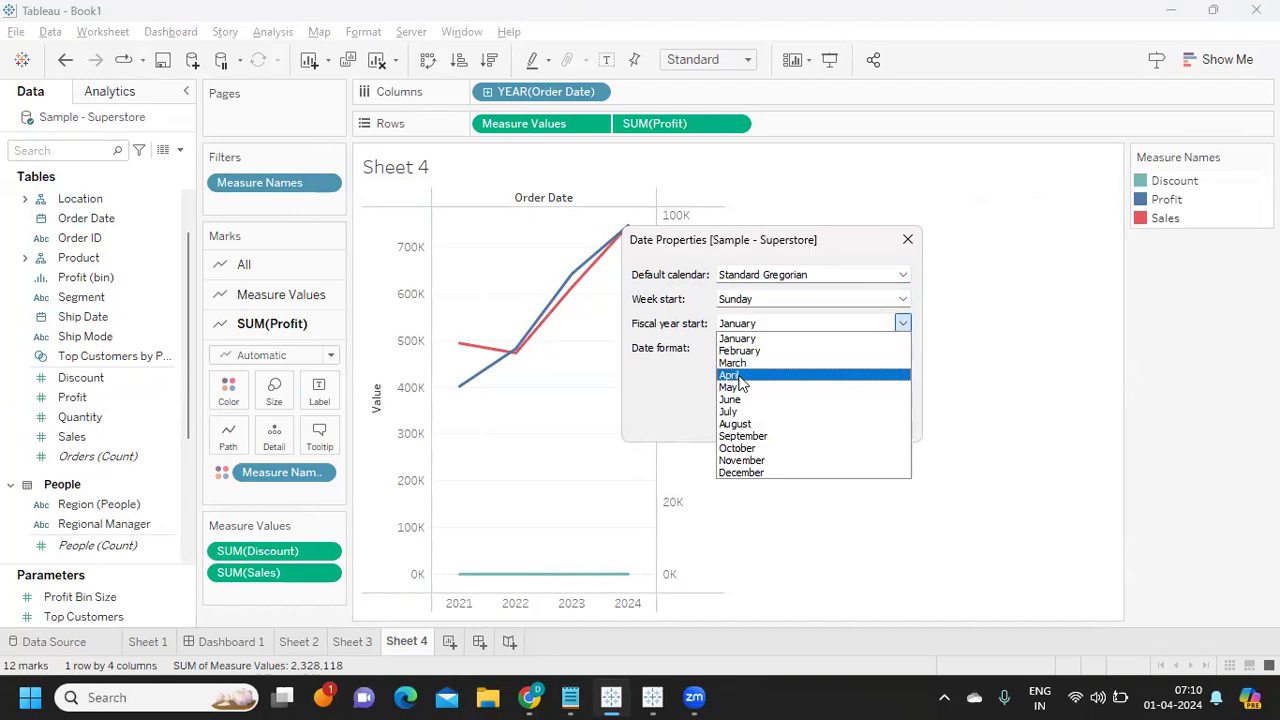
left_click(670, 386)
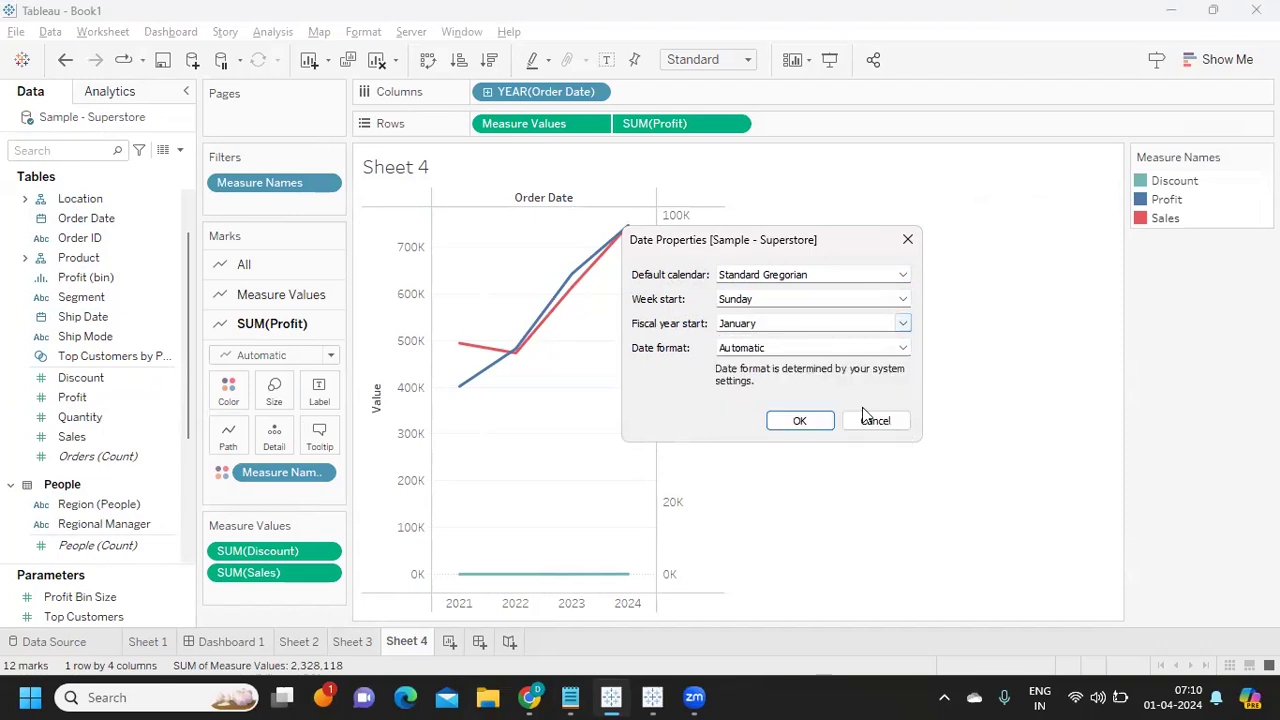
left_click(855, 347)
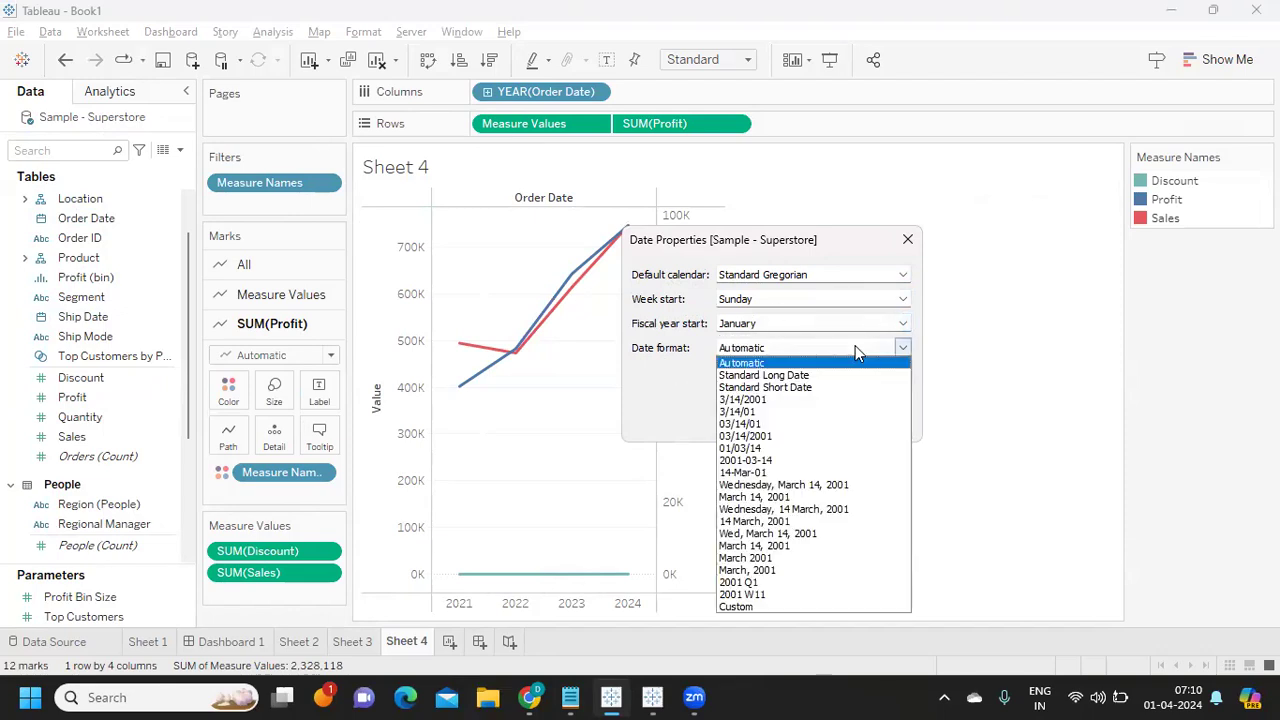
left_click(645, 390)
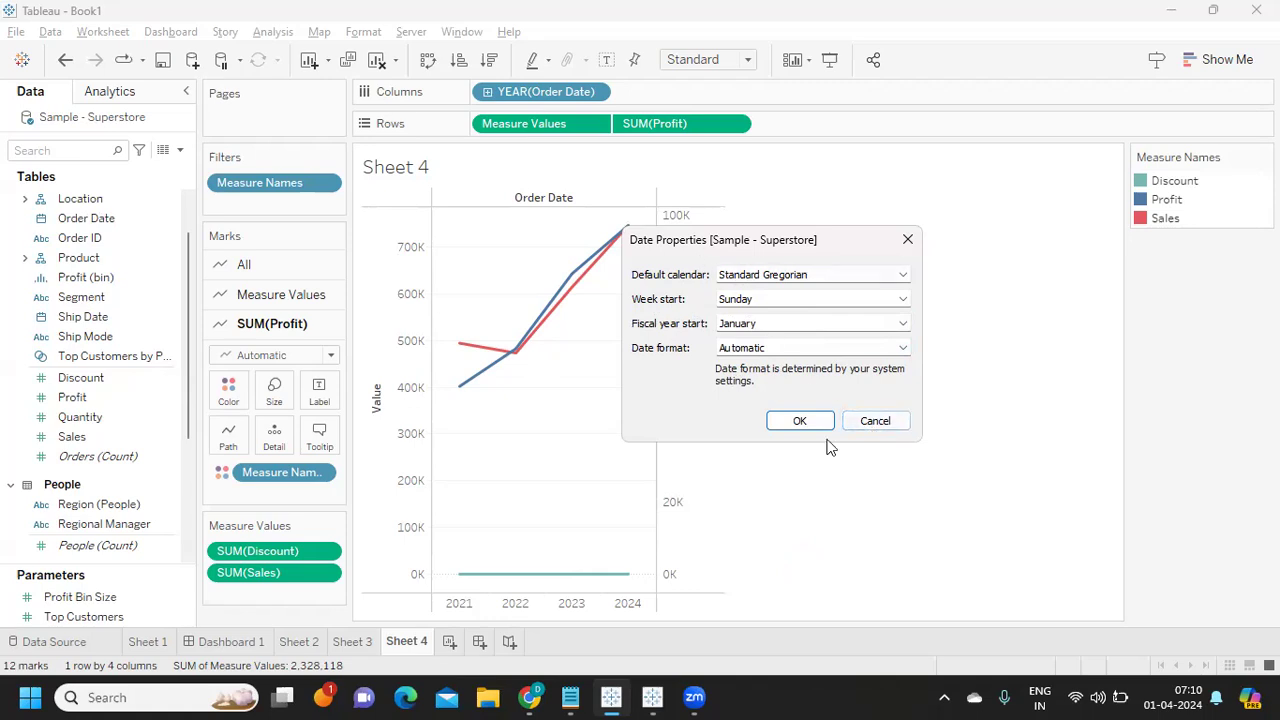
left_click(872, 424)
Highlight question 6 about calculating YTD in the Notepad list and return to the Tableau workbook
key("alt+Tab")
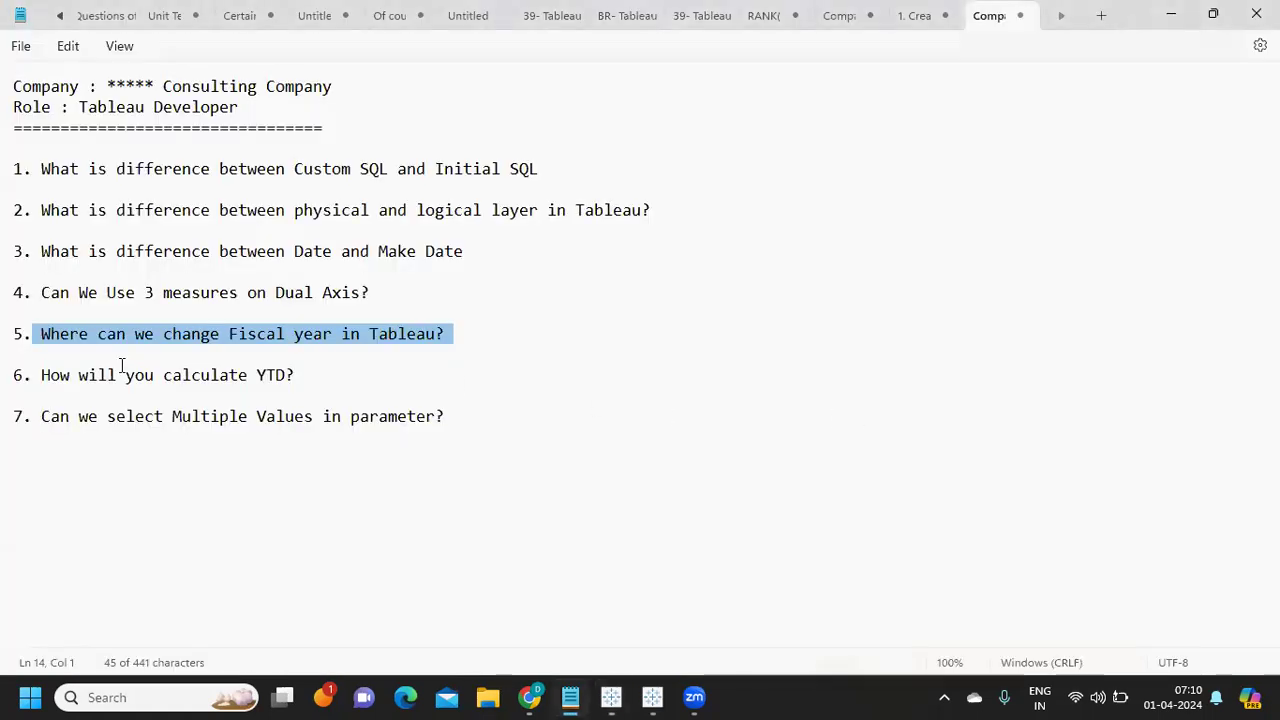
left_click_drag(42, 375, 266, 408)
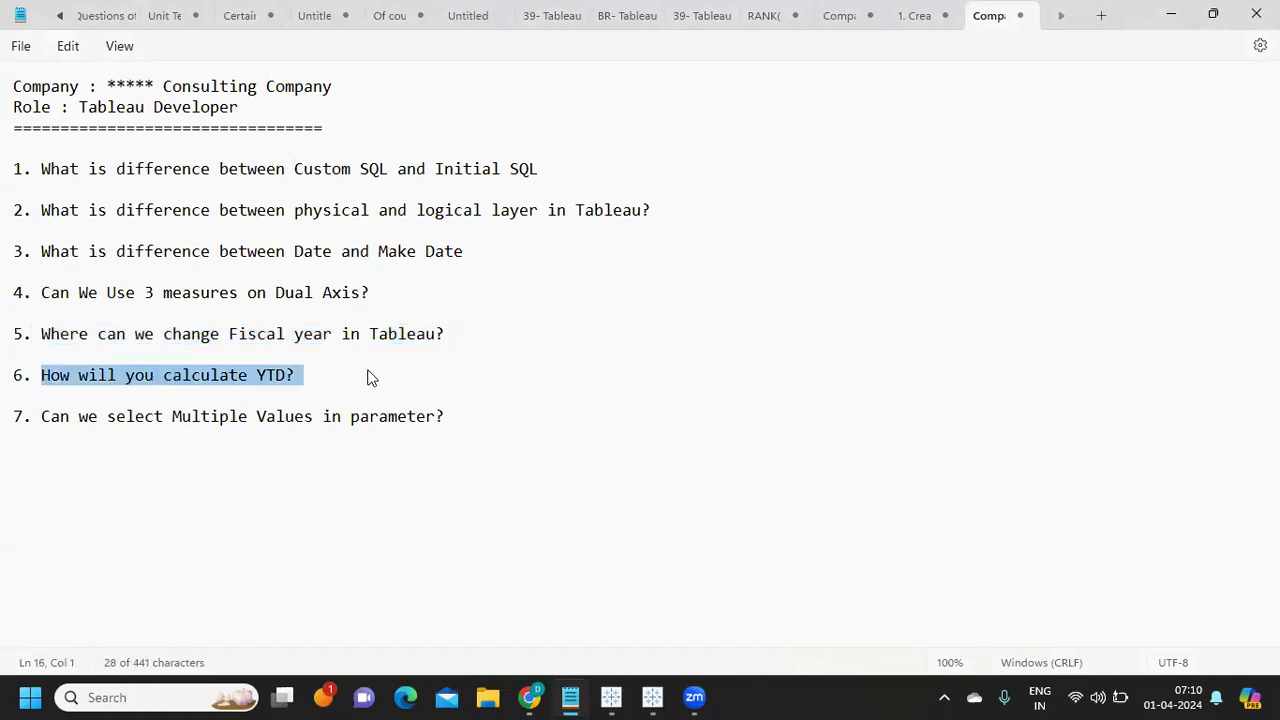
key("alt+Tab")
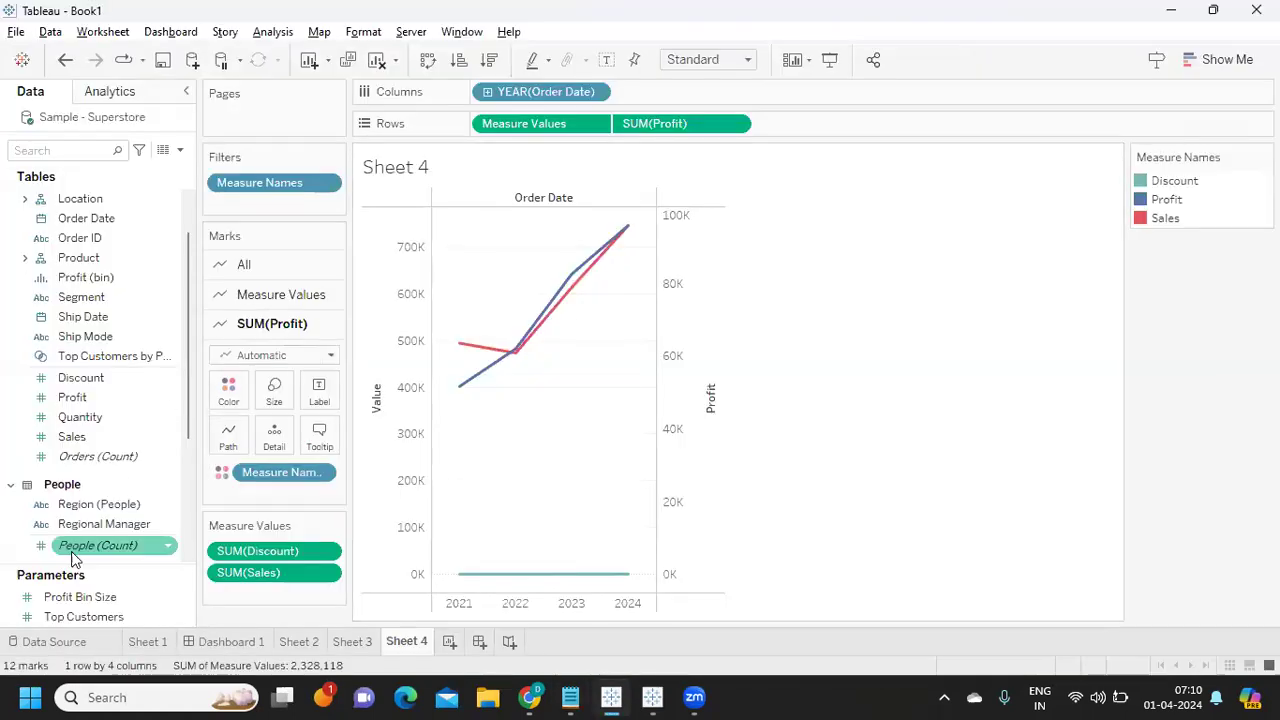
Add a new worksheet, check today's date in the system calendar and place Order Date by year on Rows
left_click(449, 641)
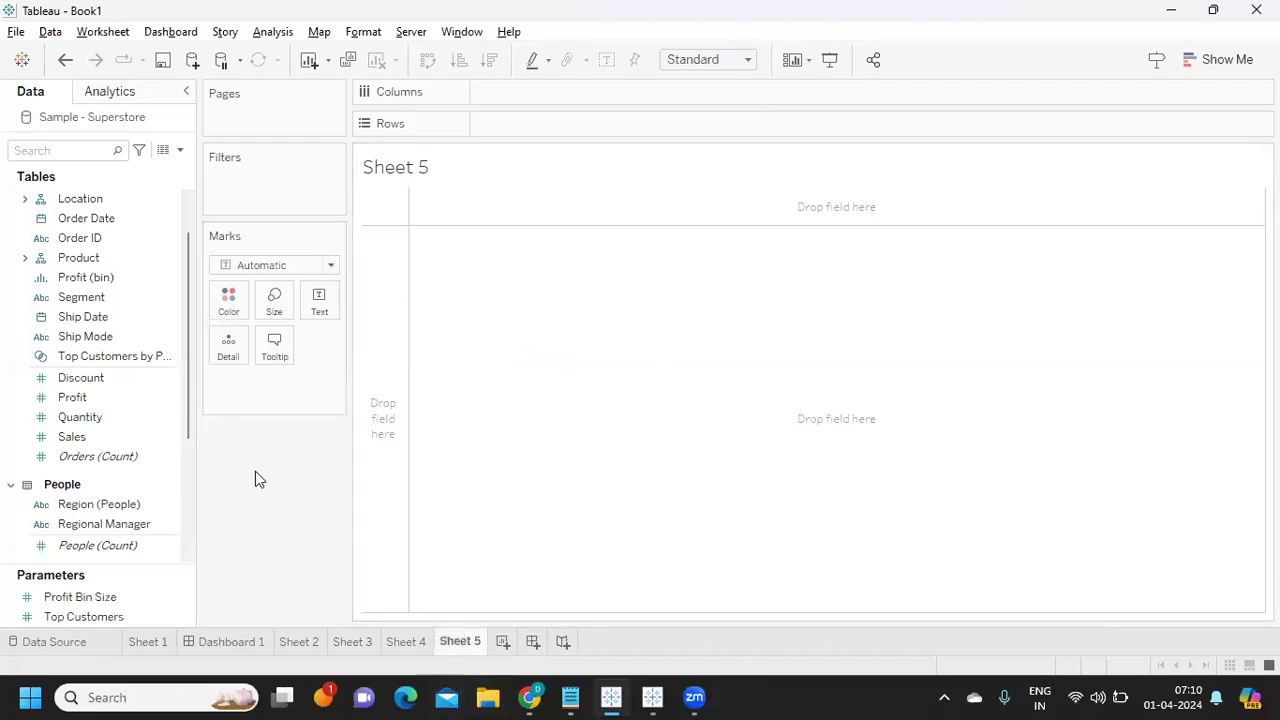
left_click(1175, 697)
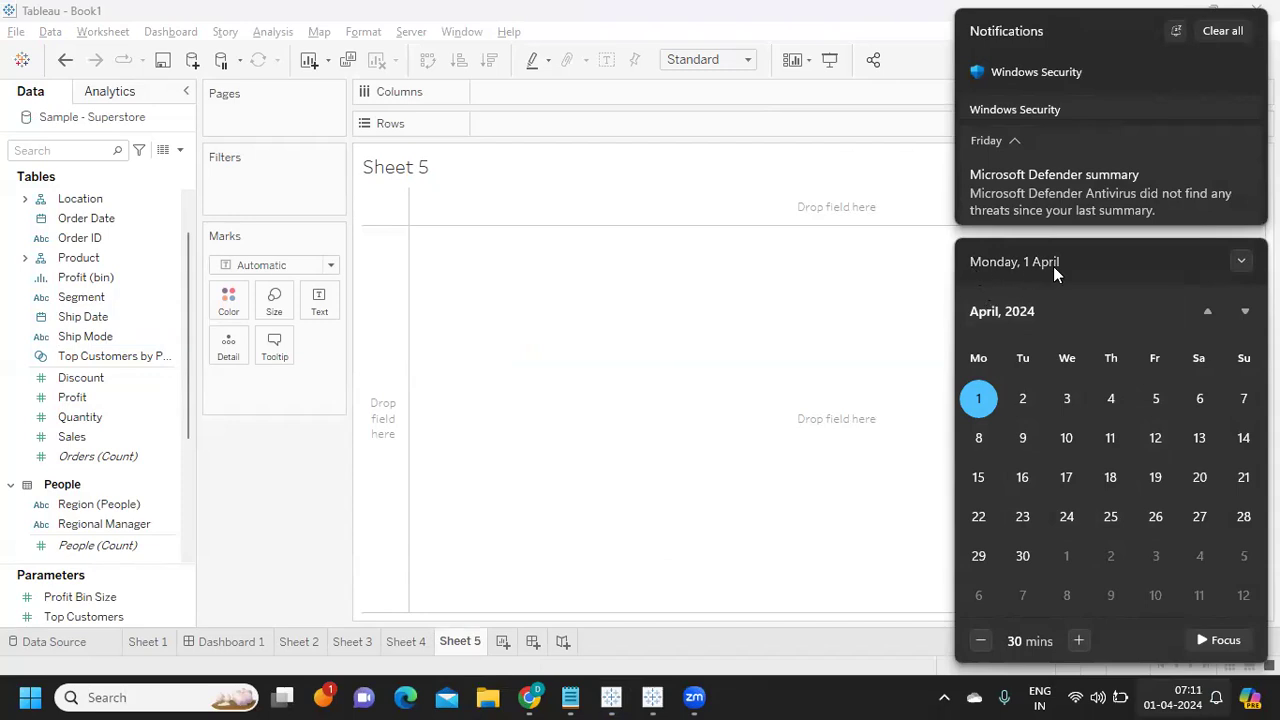
left_click(97, 220)
left_click_drag(97, 220, 568, 120)
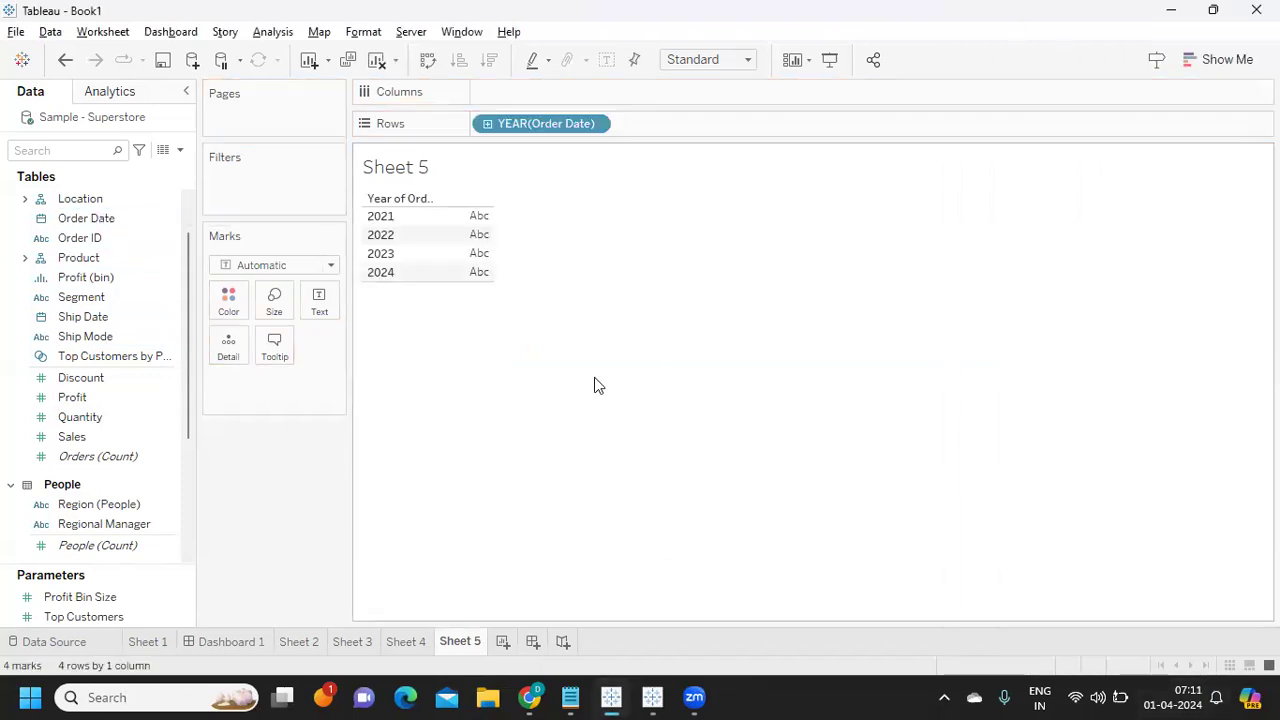
Duplicate the year of Order Date on Rows and set the copy to discrete Month, bringing the 2024 months into view
left_click_drag(530, 125, 695, 128)
left_click_drag(531, 130, 705, 124)
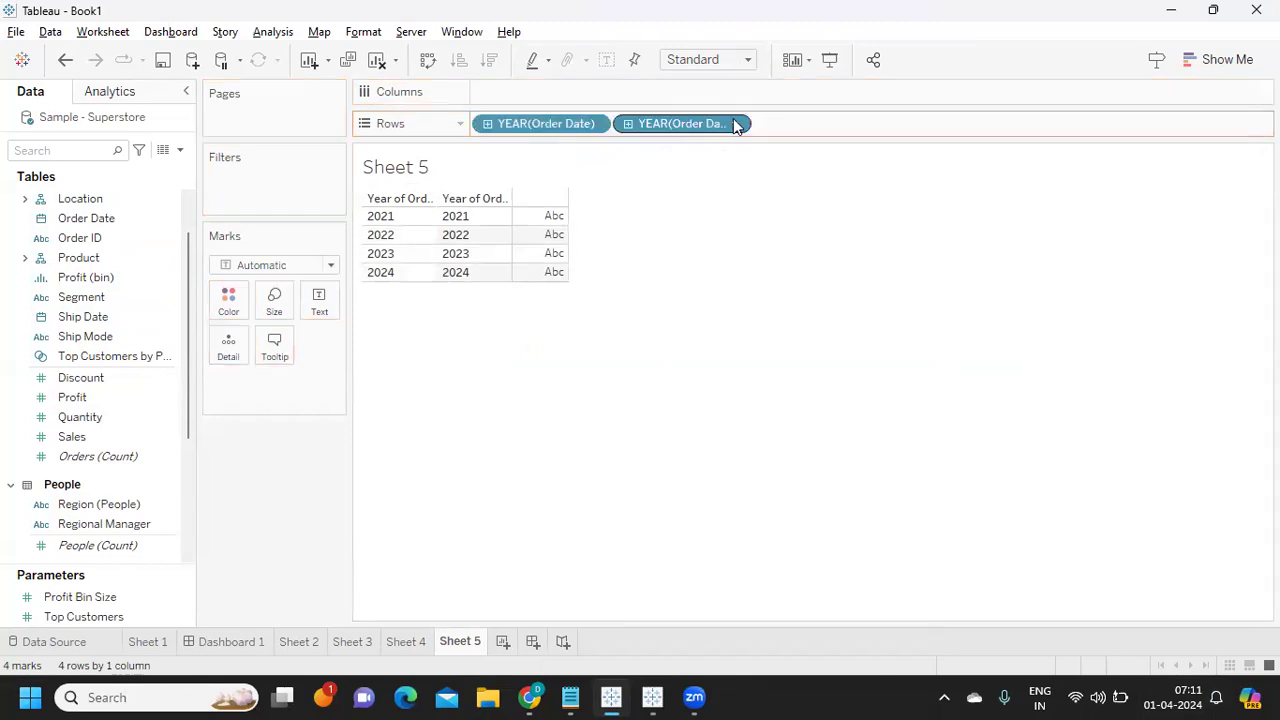
left_click(734, 124)
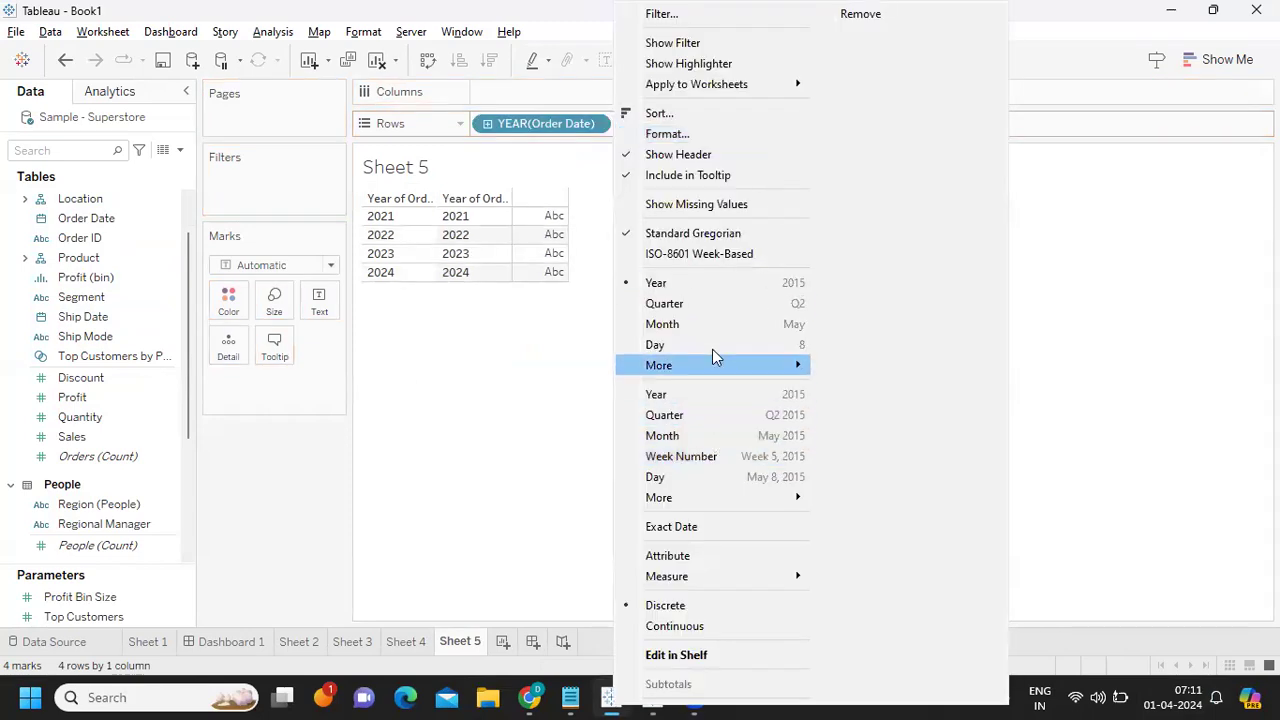
left_click(714, 322)
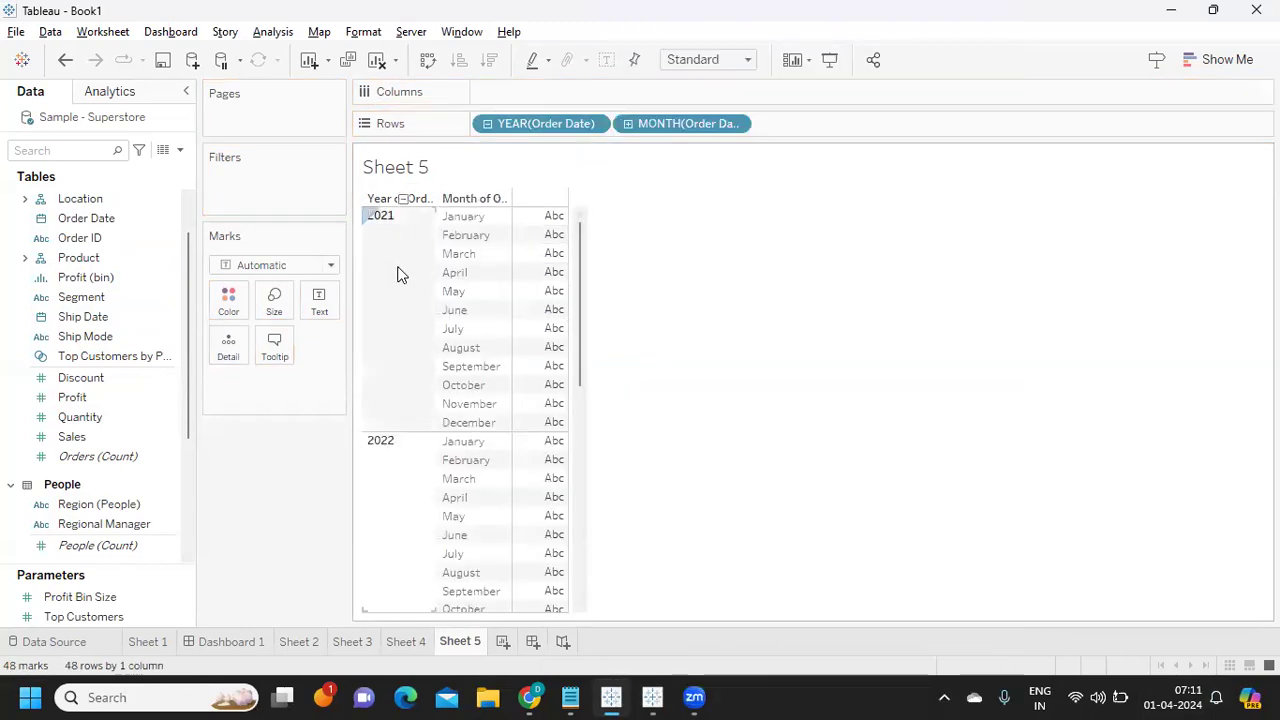
scroll(400, 487, "down", 6)
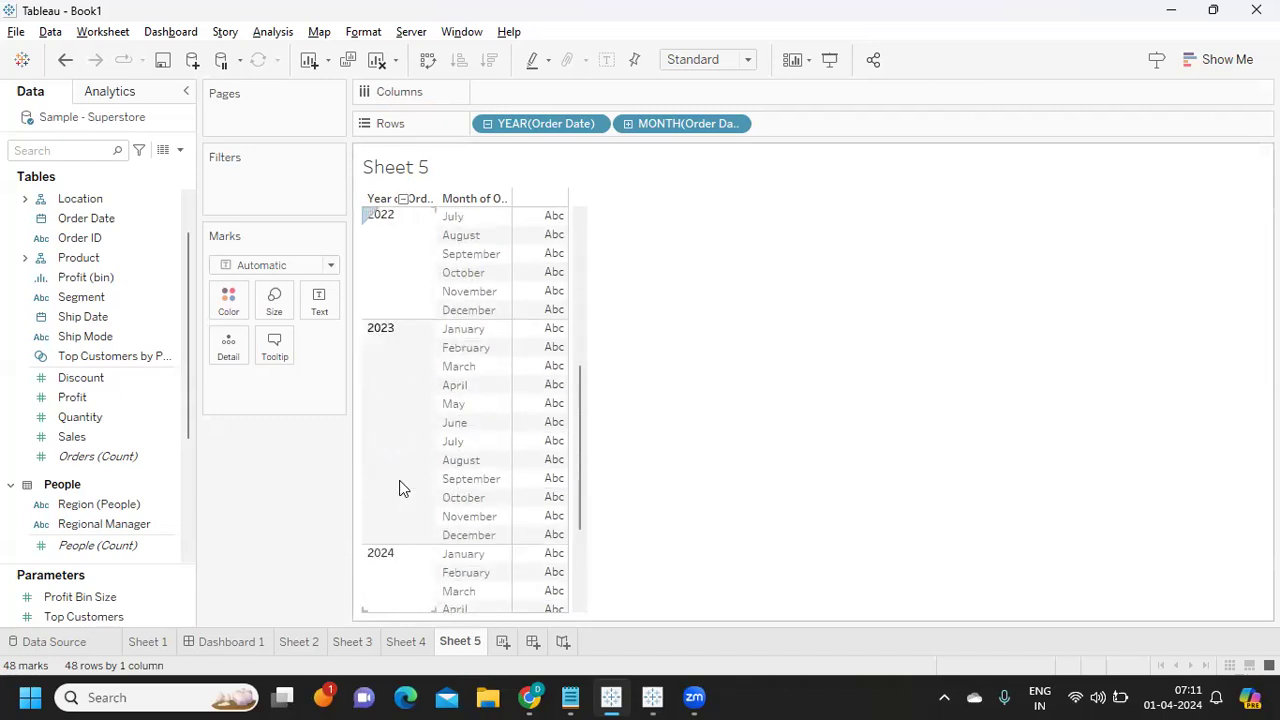
scroll(399, 487, "down", 3)
left_click(392, 415)
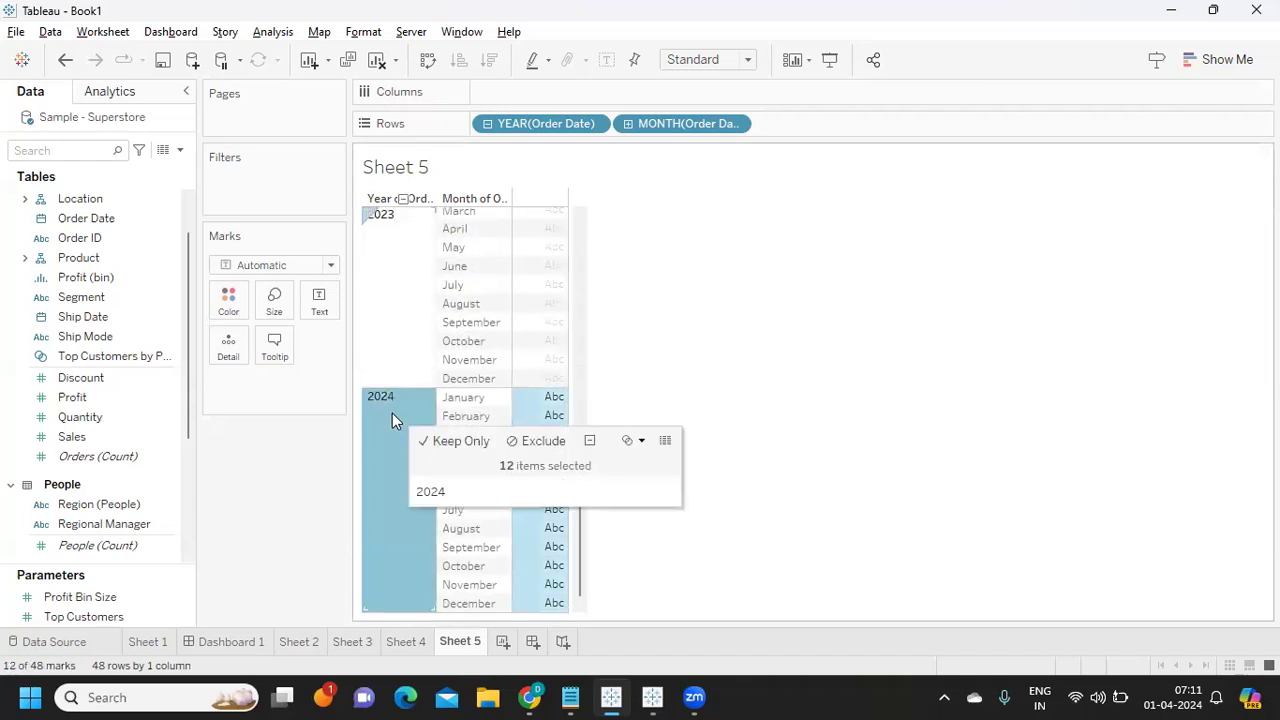
left_click(917, 528)
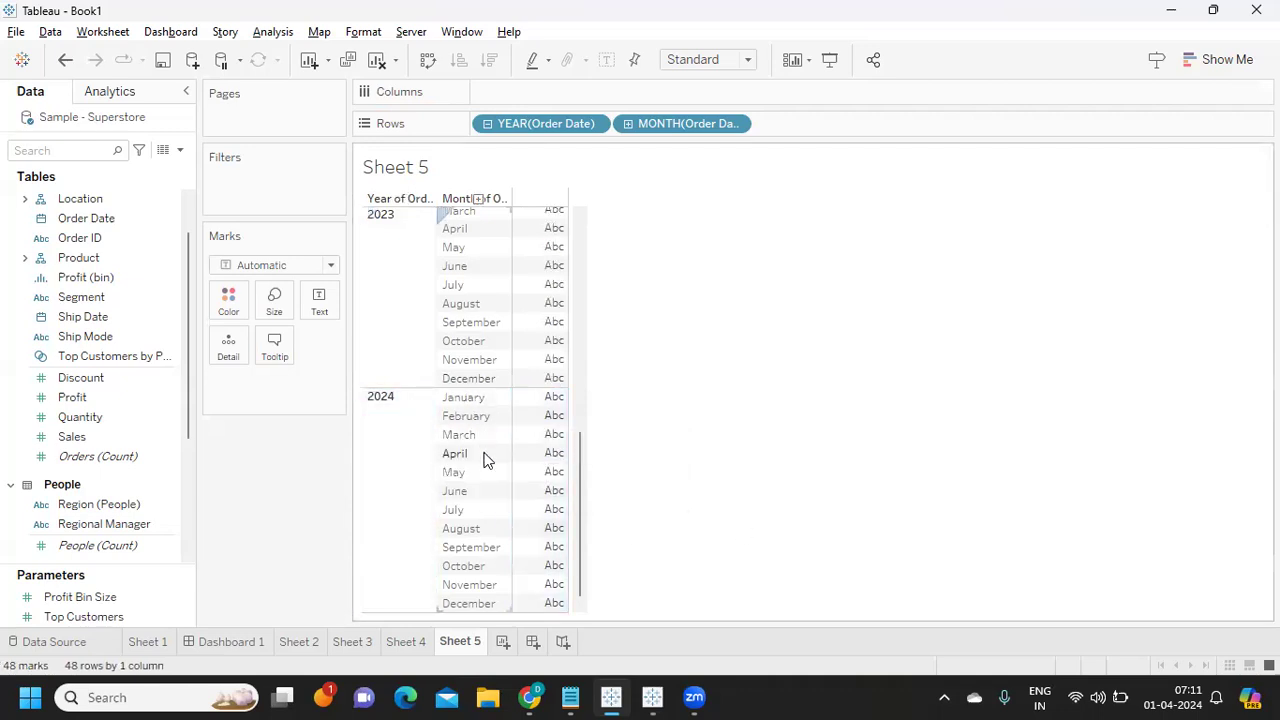
Start a calculated field named YTD, keeping its editor clear of the year and month table
left_click(182, 150)
left_click(165, 168)
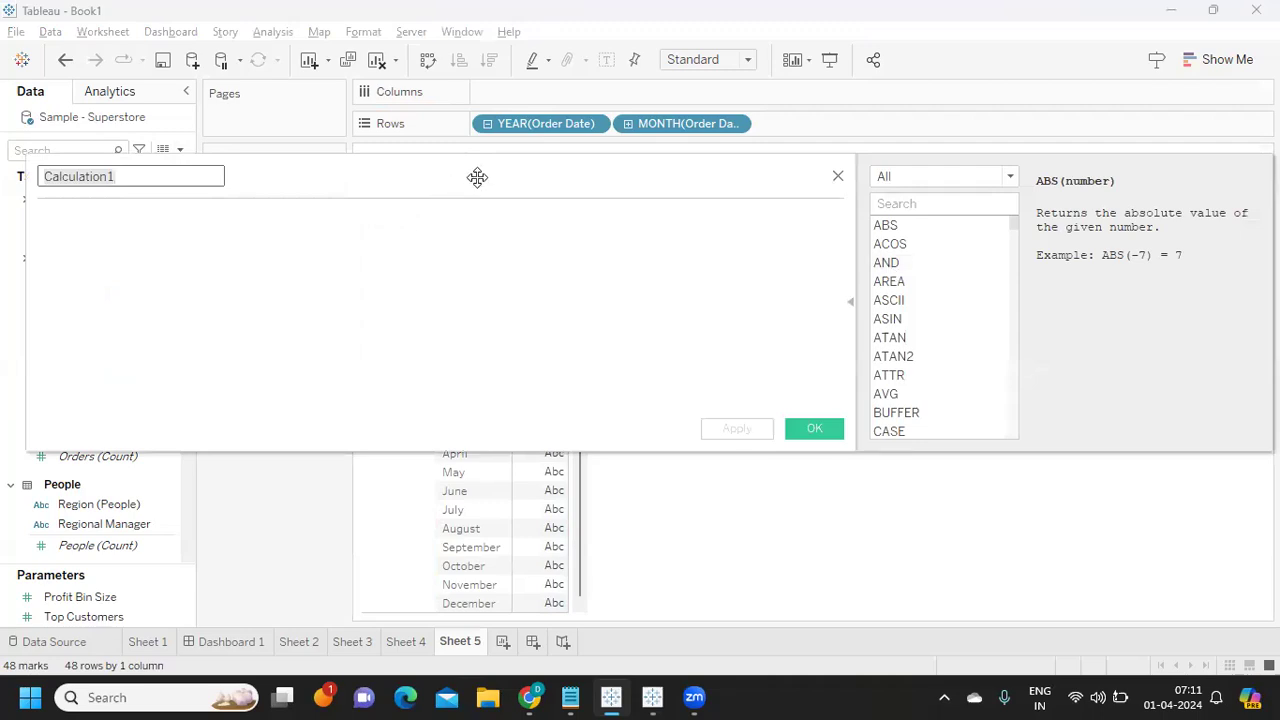
left_click_drag(477, 177, 1011, 245)
type("YTD")
left_click(745, 315)
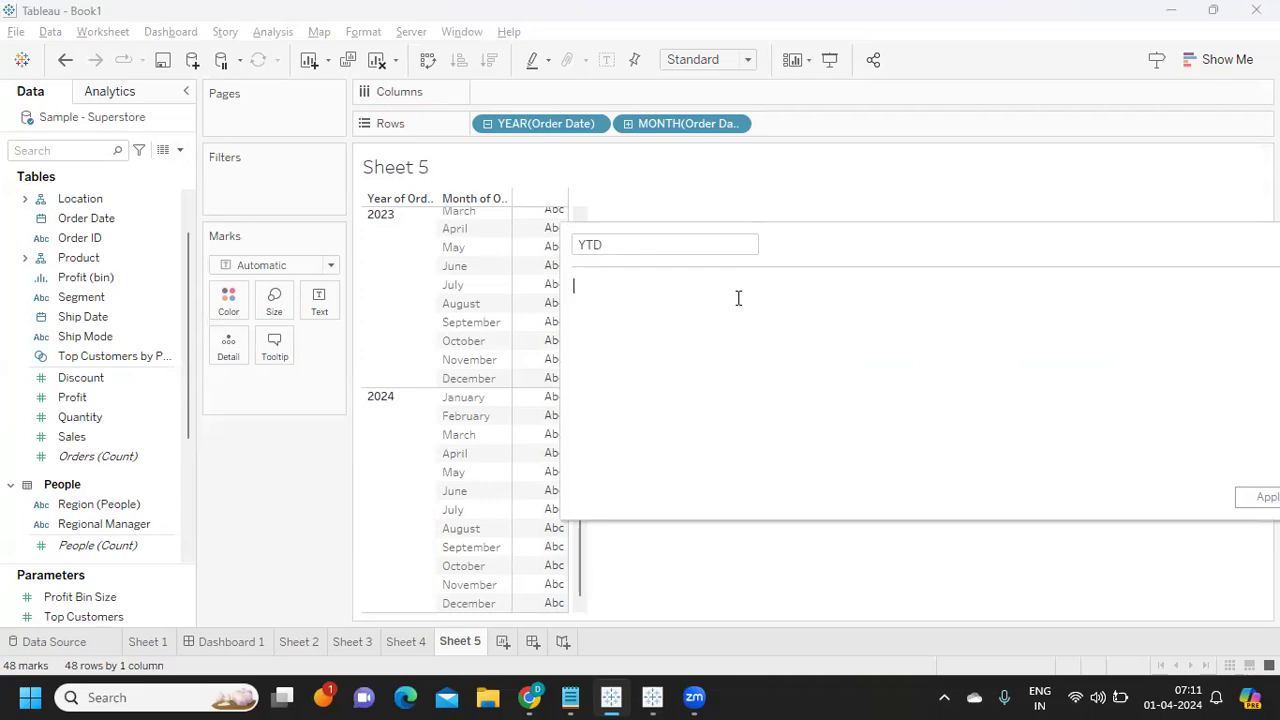
Enter the YTD formula YEAR([Order Date])=YEAR(TODAY())
type("year")
key("Return")
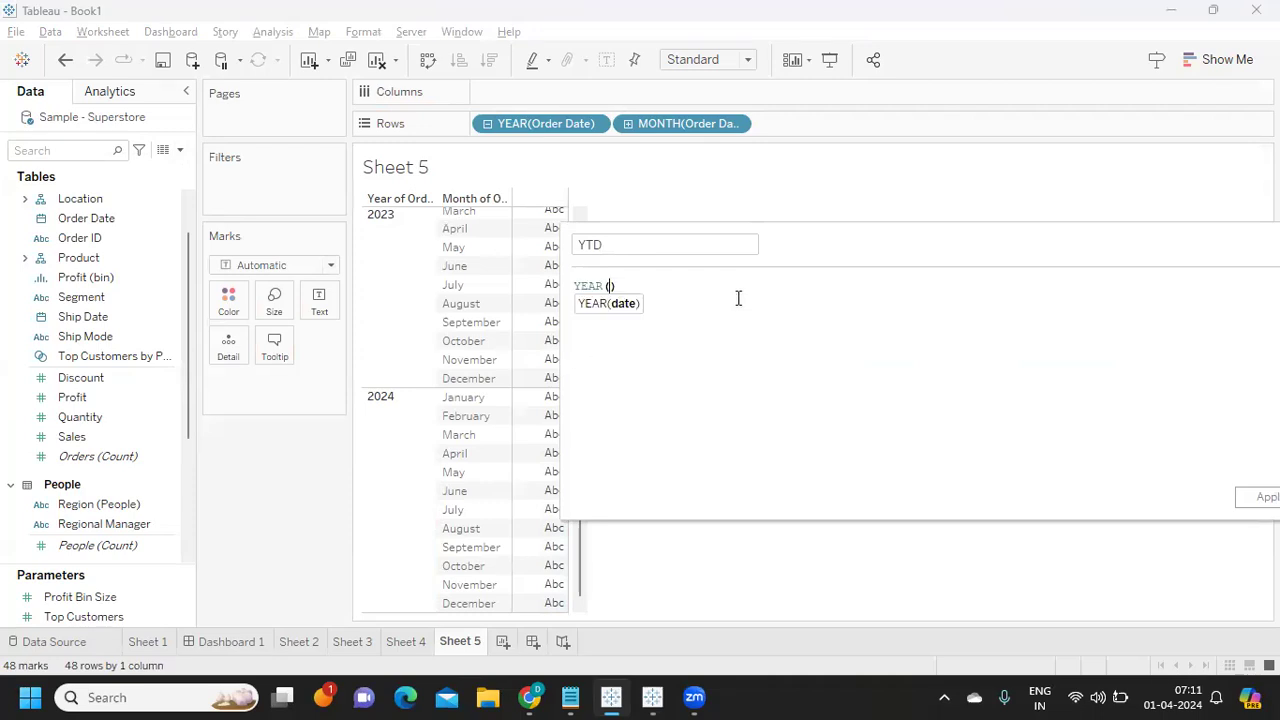
type("ord")
key("Return")
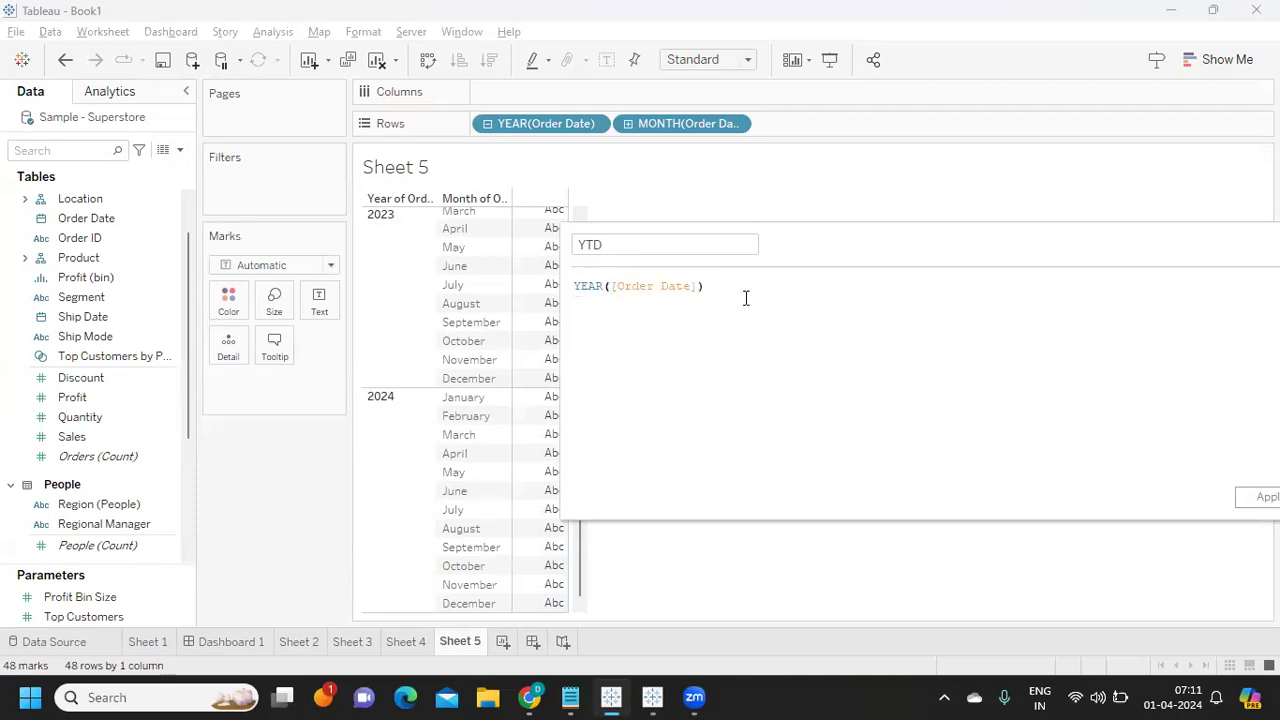
type("=yea")
key("Return")
type("to")
key("Return")
Re-enter the field name YTD and annotate the formula with the comment "// Getting Current Year From this"
left_click(743, 234)
key("BackSpace")
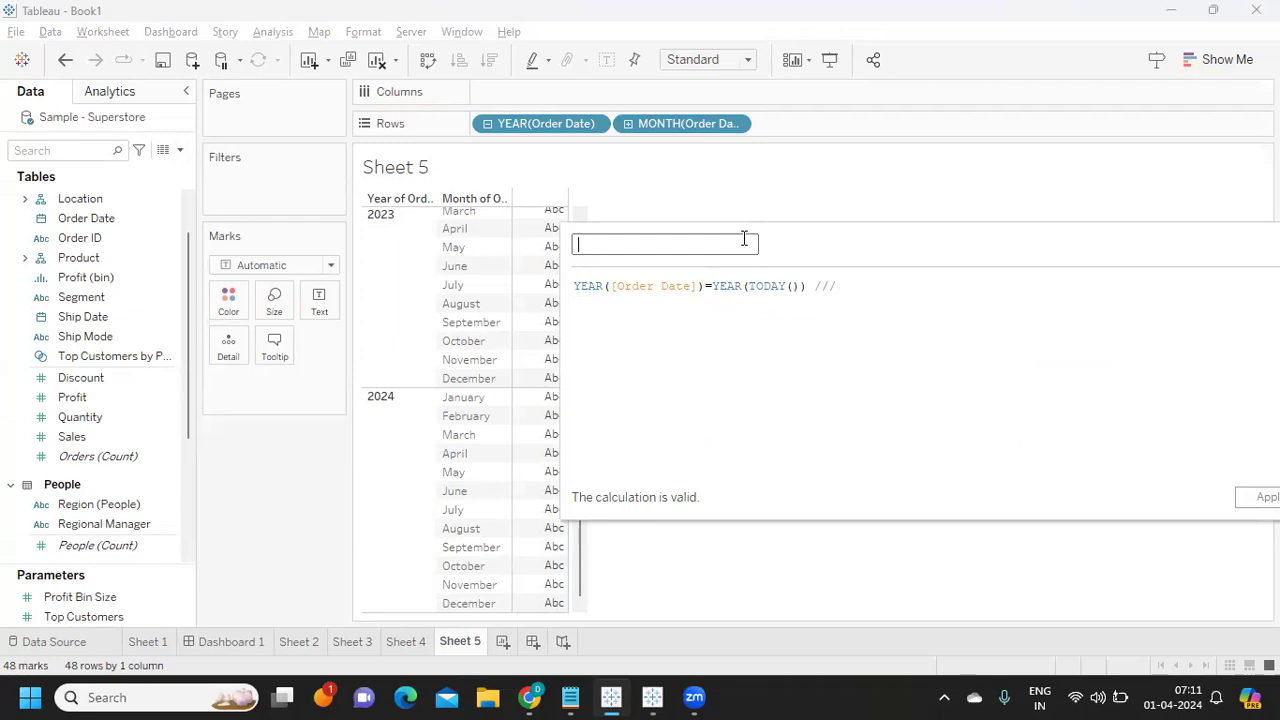
type("YTD")
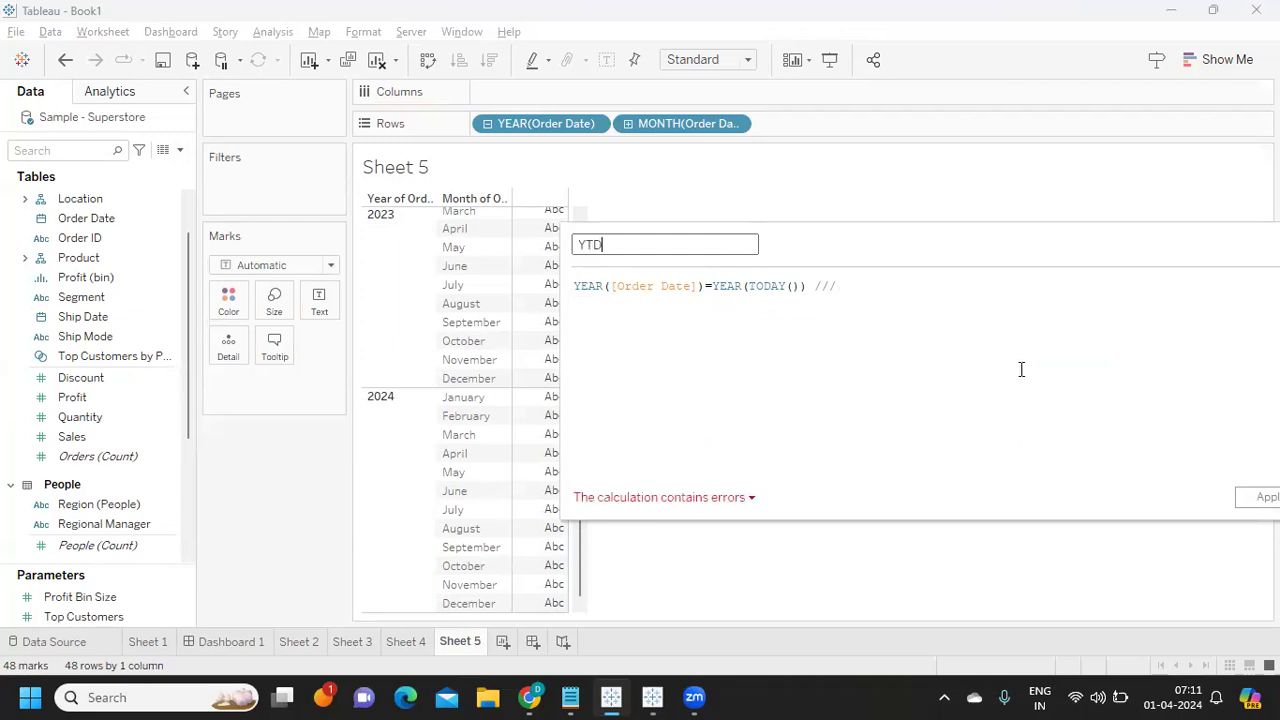
left_click(912, 285)
key("BackSpace")
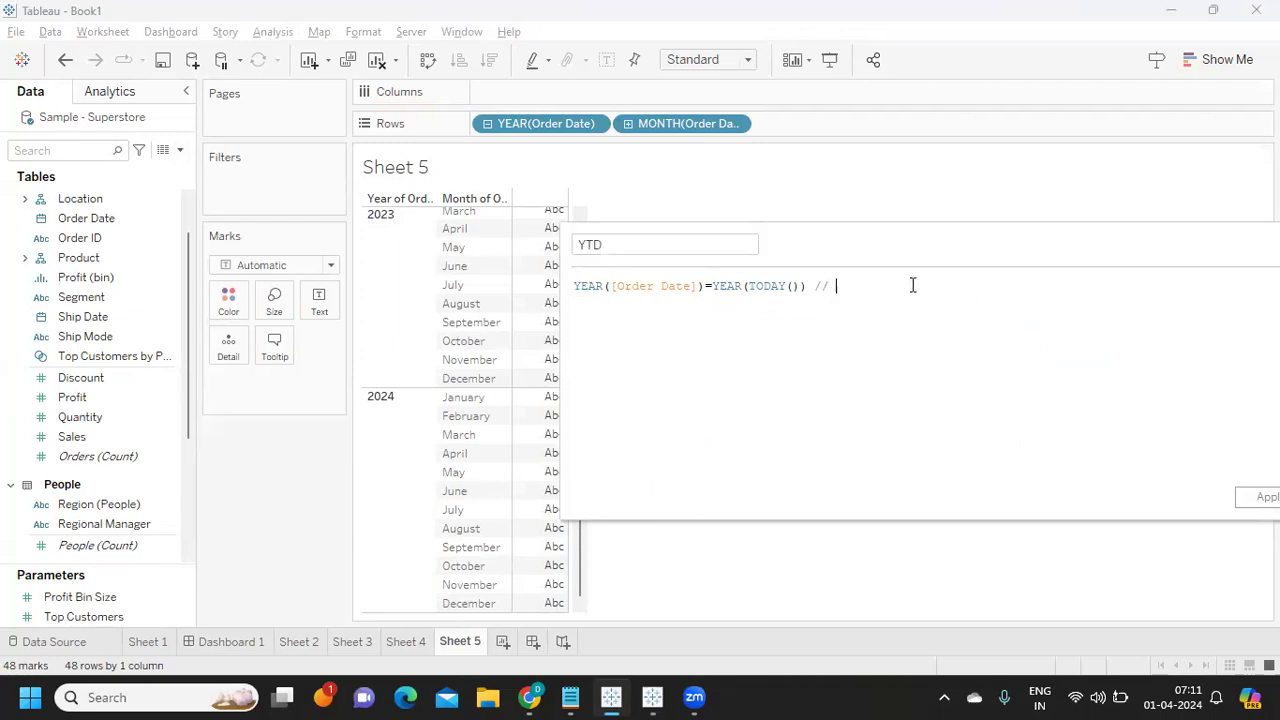
type("Getting Current Year From this")
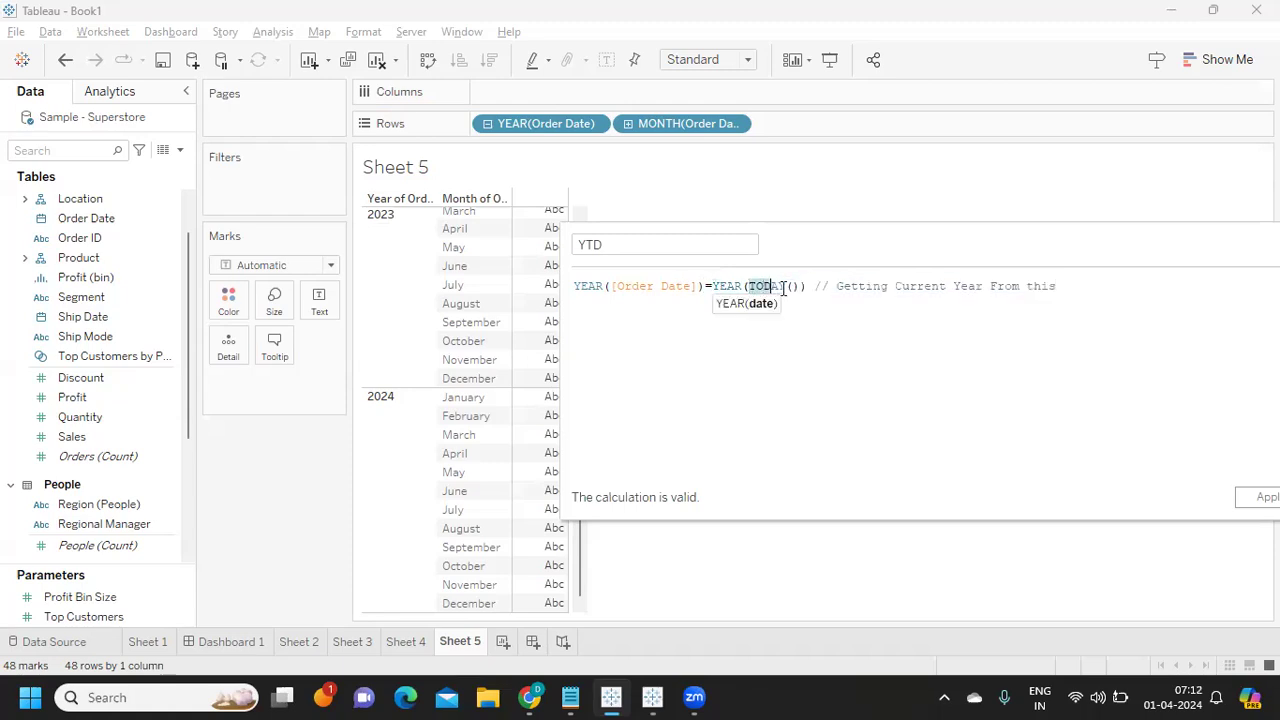
Apply the YTD calculation and display the field as text for every year and month in the table
double_click(735, 287)
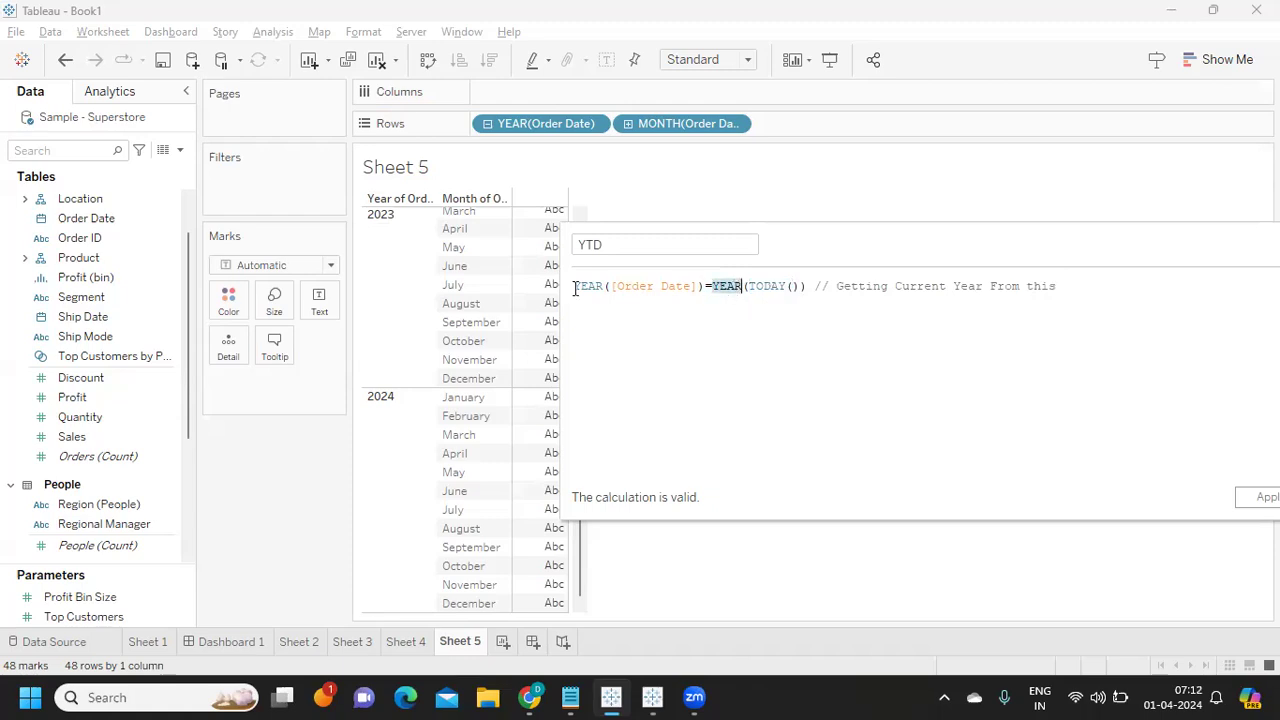
left_click_drag(575, 287, 810, 286)
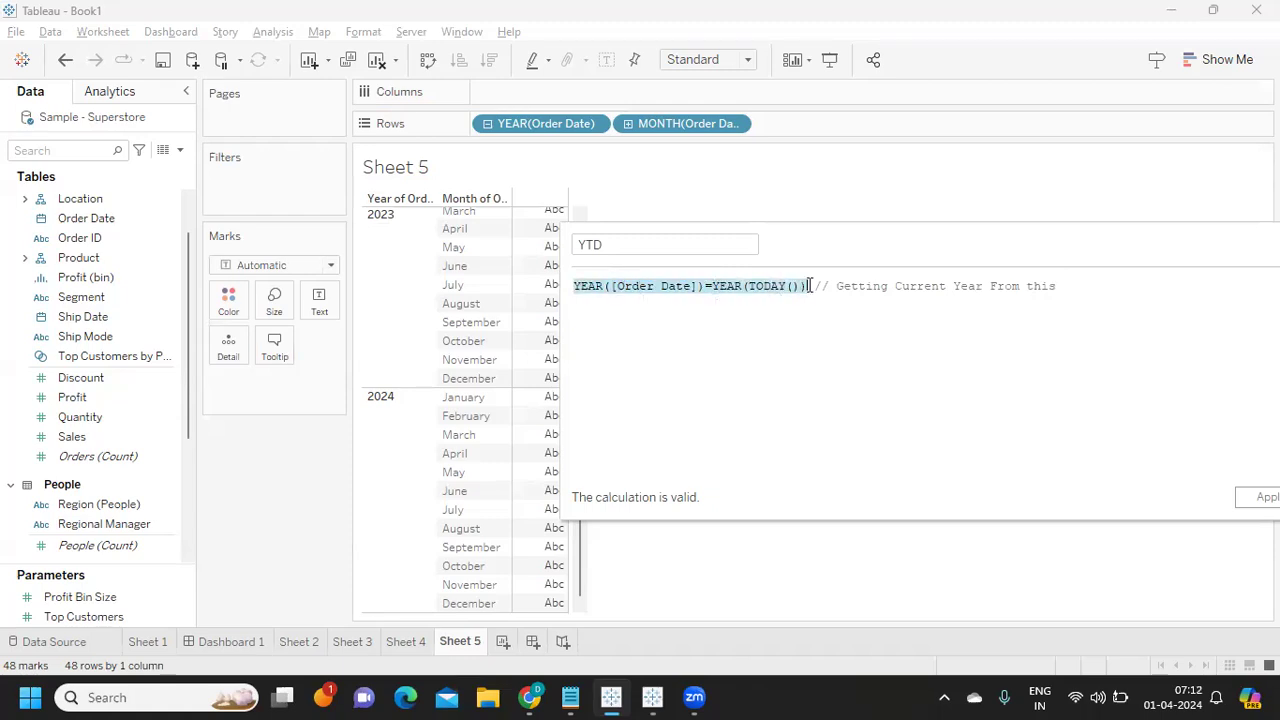
left_click(891, 398)
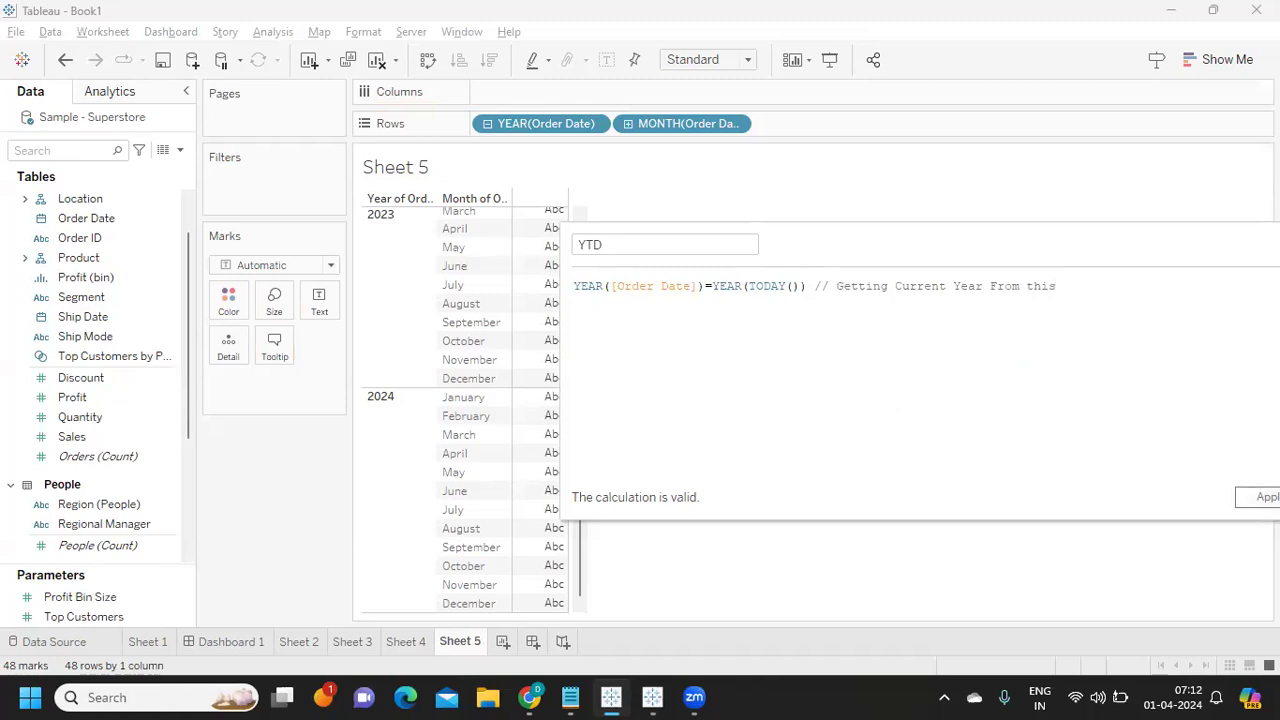
left_click(1260, 497)
left_click_drag(79, 377, 319, 302)
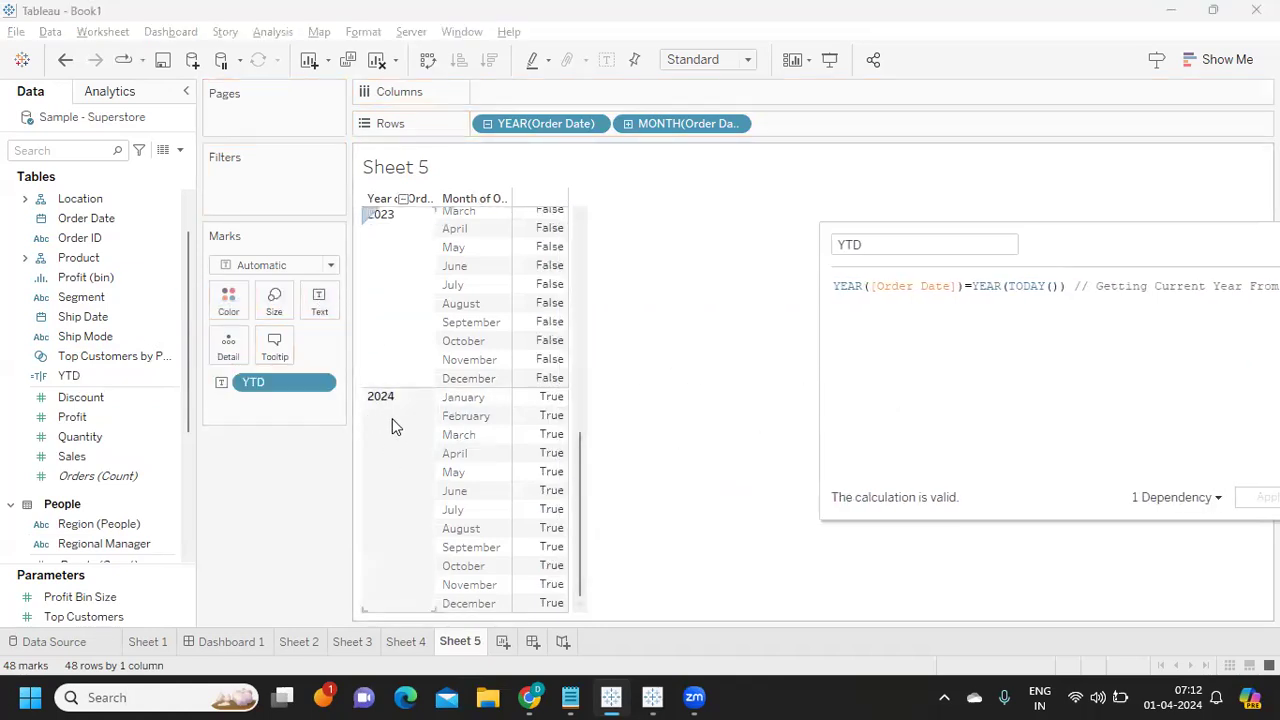
scroll(401, 358, "up", 10)
scroll(410, 360, "down", 10)
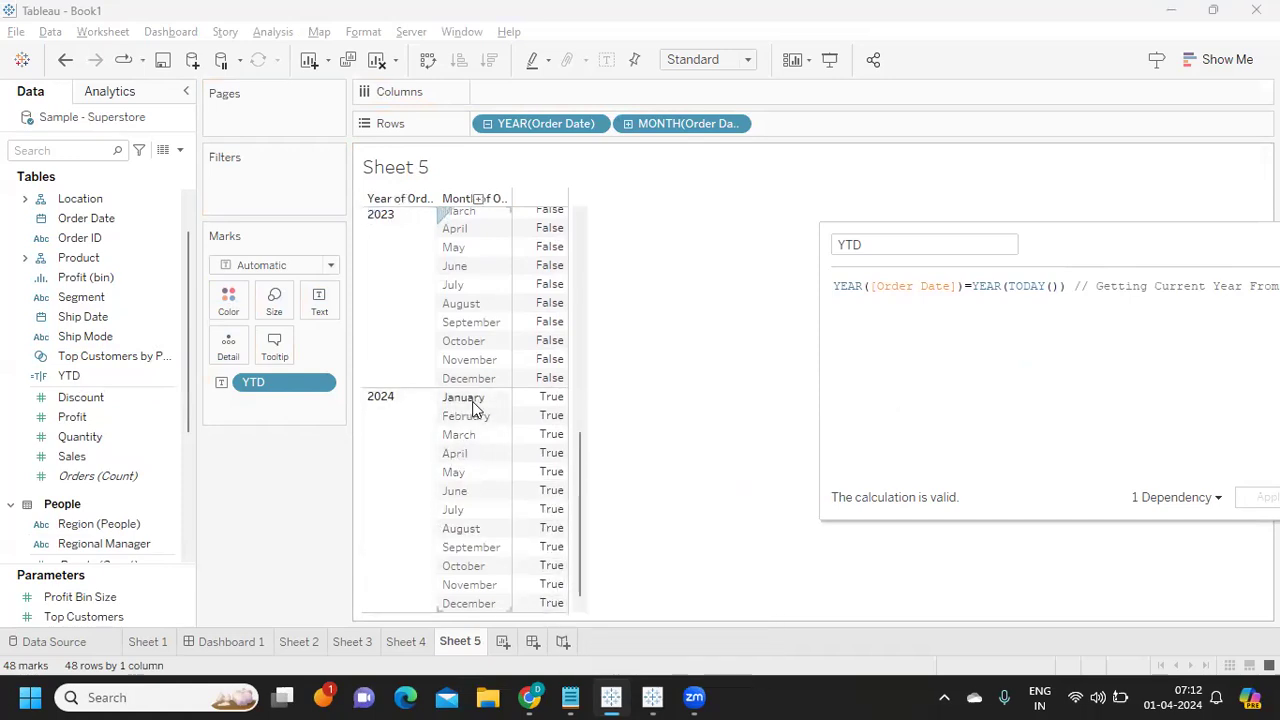
Extend the YTD formula with "and MONTH([Order Date]) <=MONTH(TODAY())" and apply it to the table
left_click_drag(1096, 233, 856, 187)
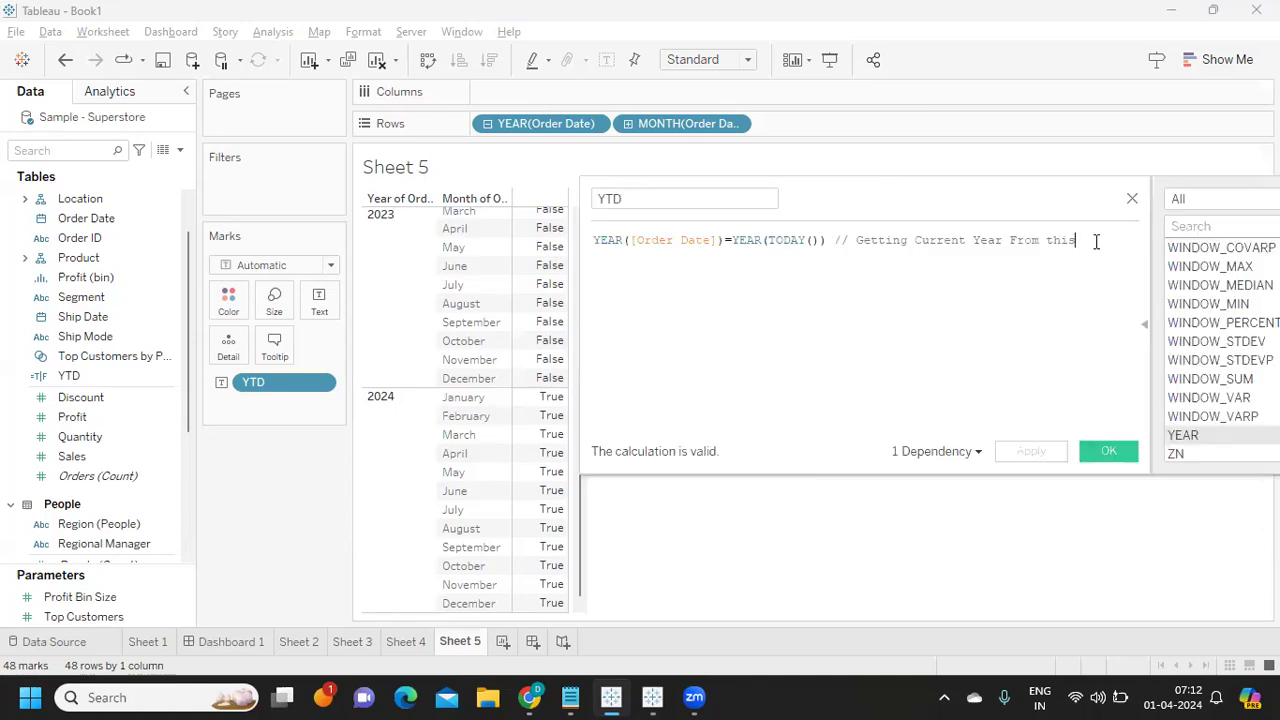
key("Return")
type("and")
key("Return")
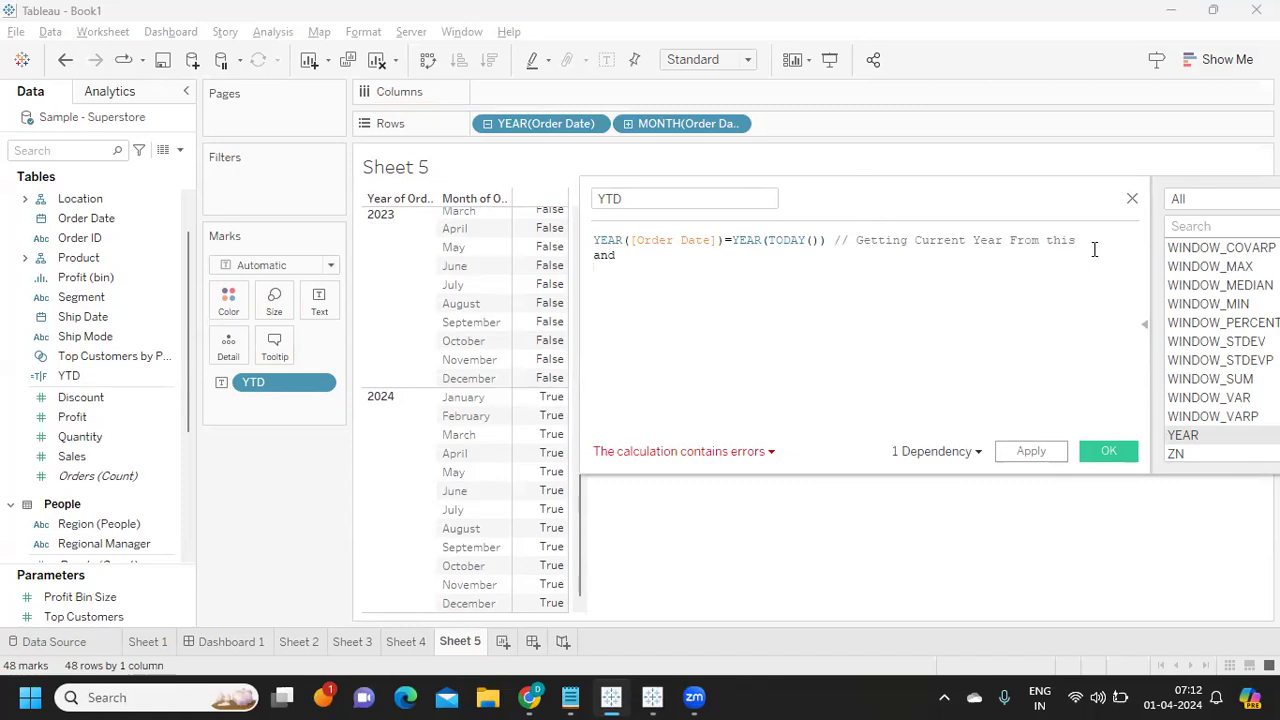
type("mon")
key("Return")
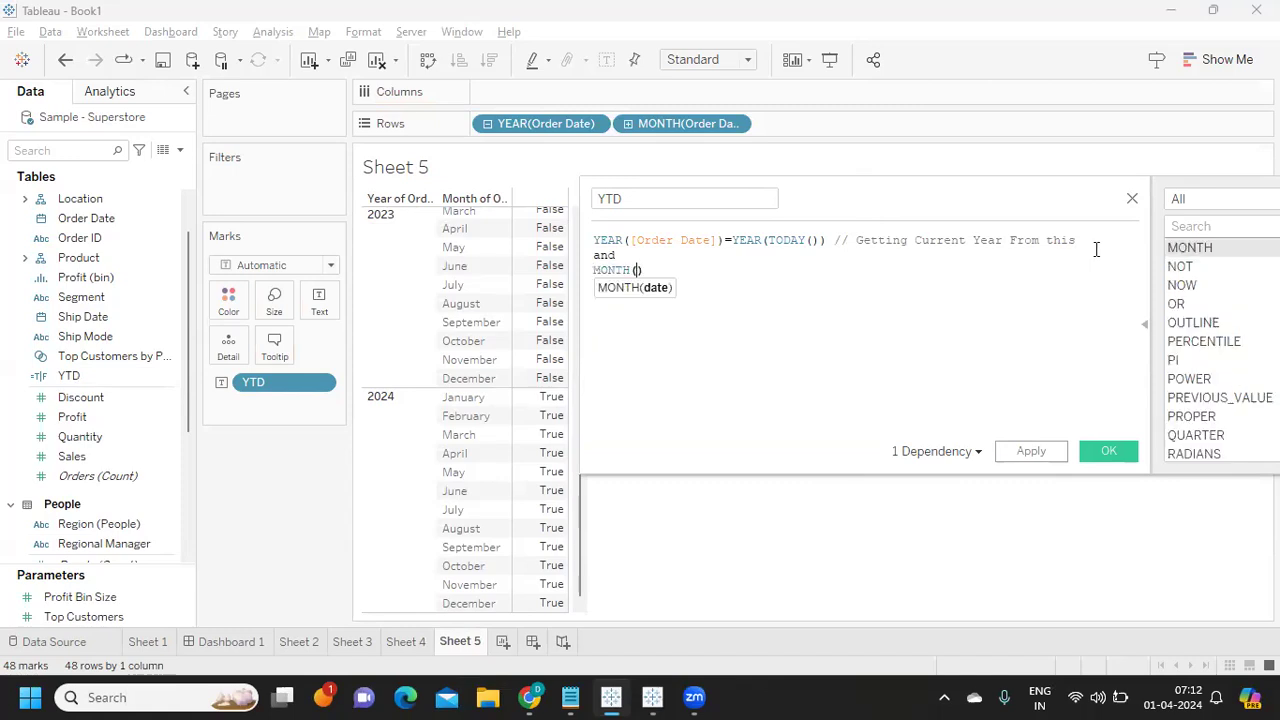
type("[or")
key("Return")
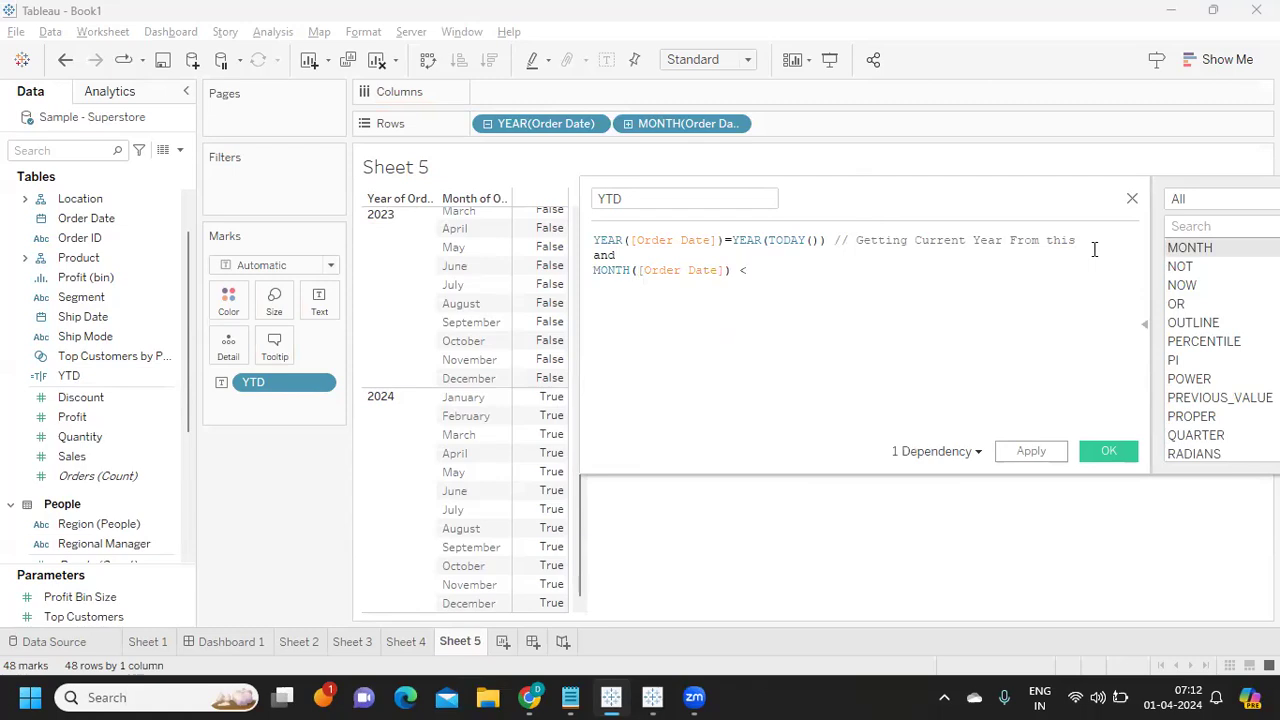
type("<=mon")
key("Return")
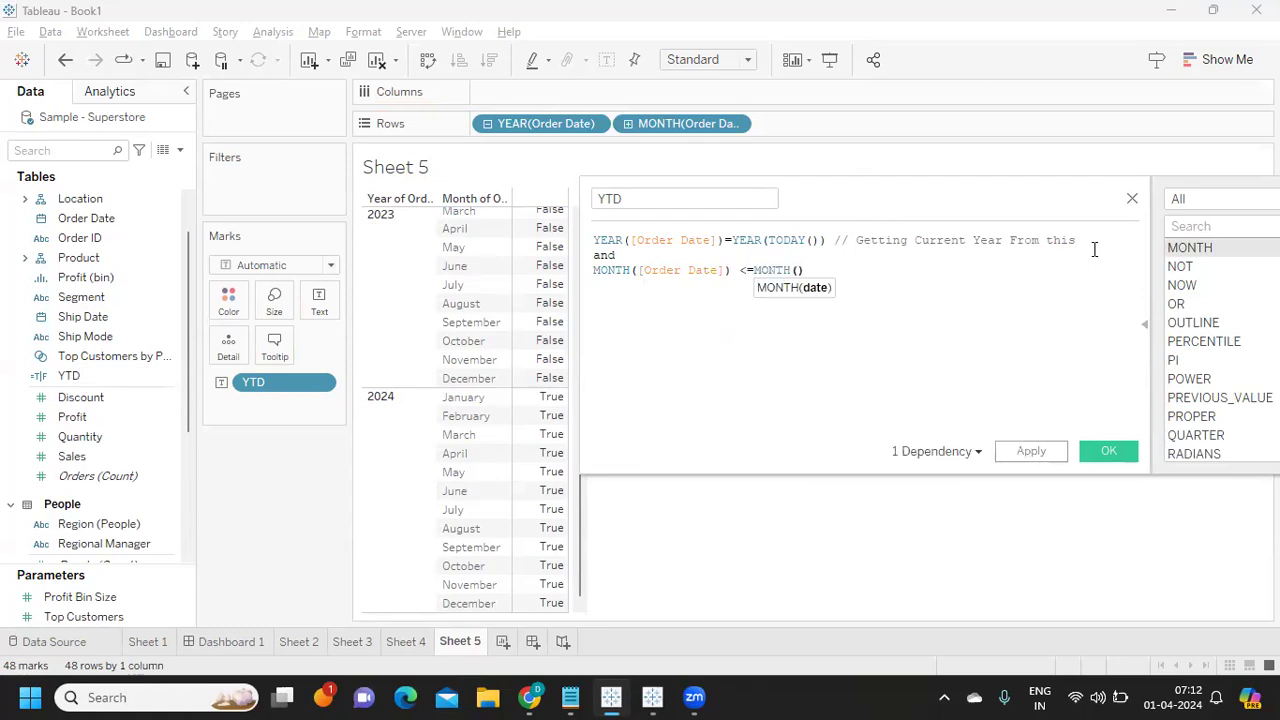
type("to")
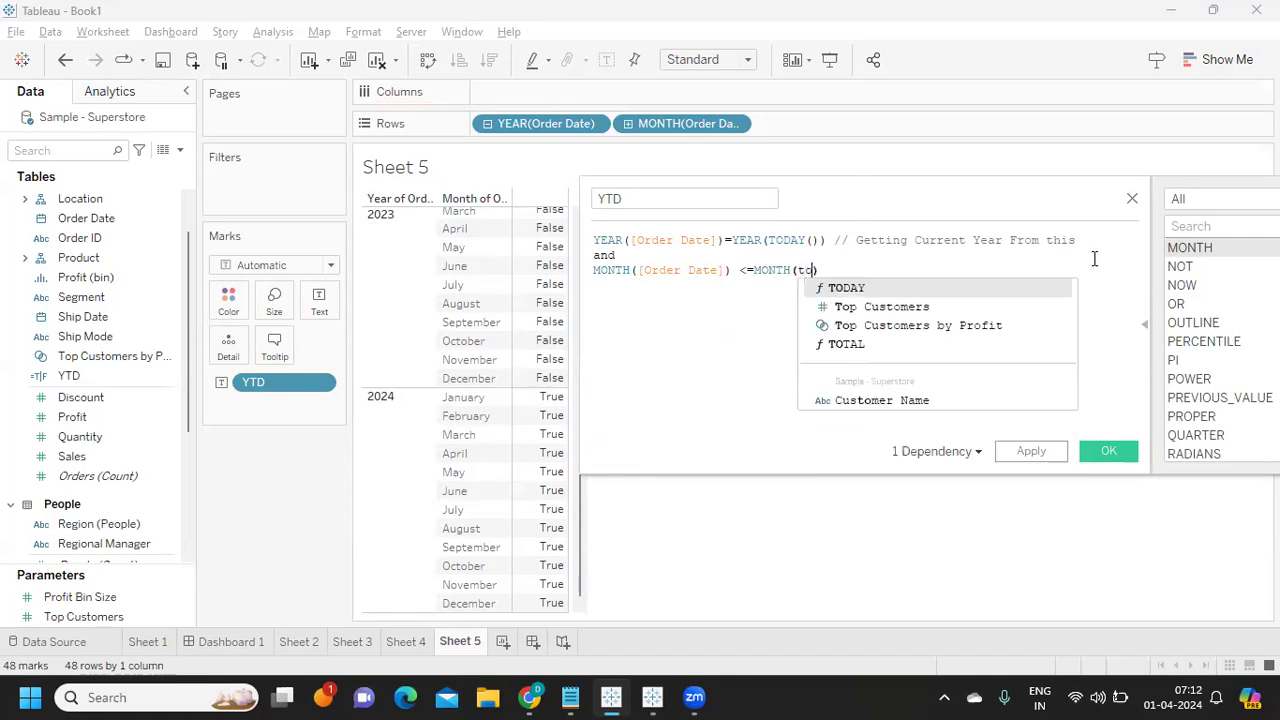
key("Return")
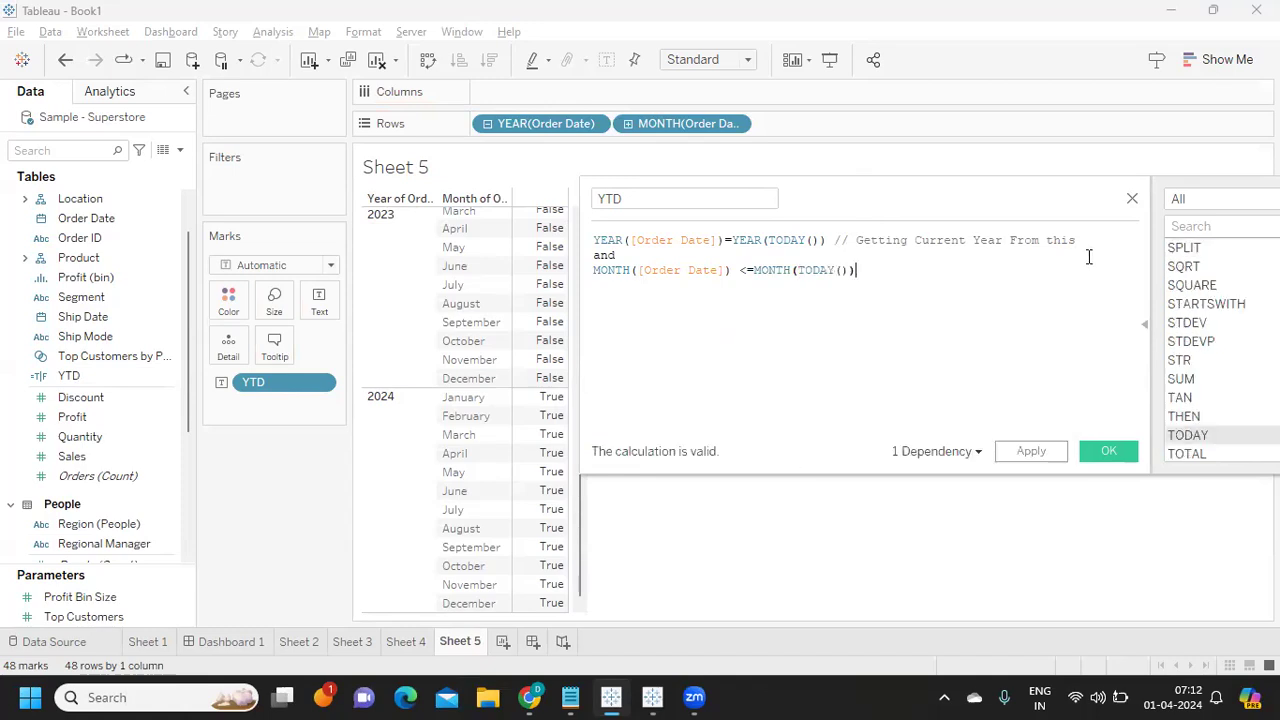
left_click(1032, 452)
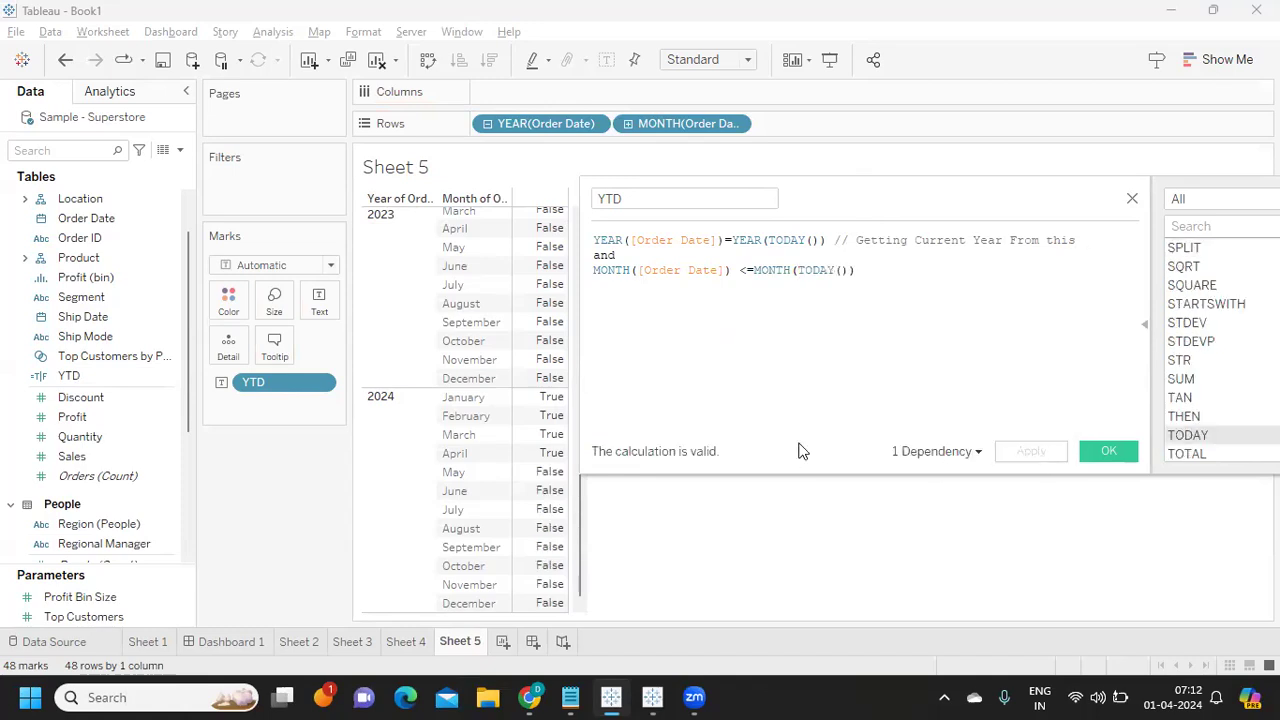
Try adding the condition "and DAY([Order Date] < TODAY()" as a new line at the end of the YTD formula
mouse_move(532, 458)
key("Return")
type("an")
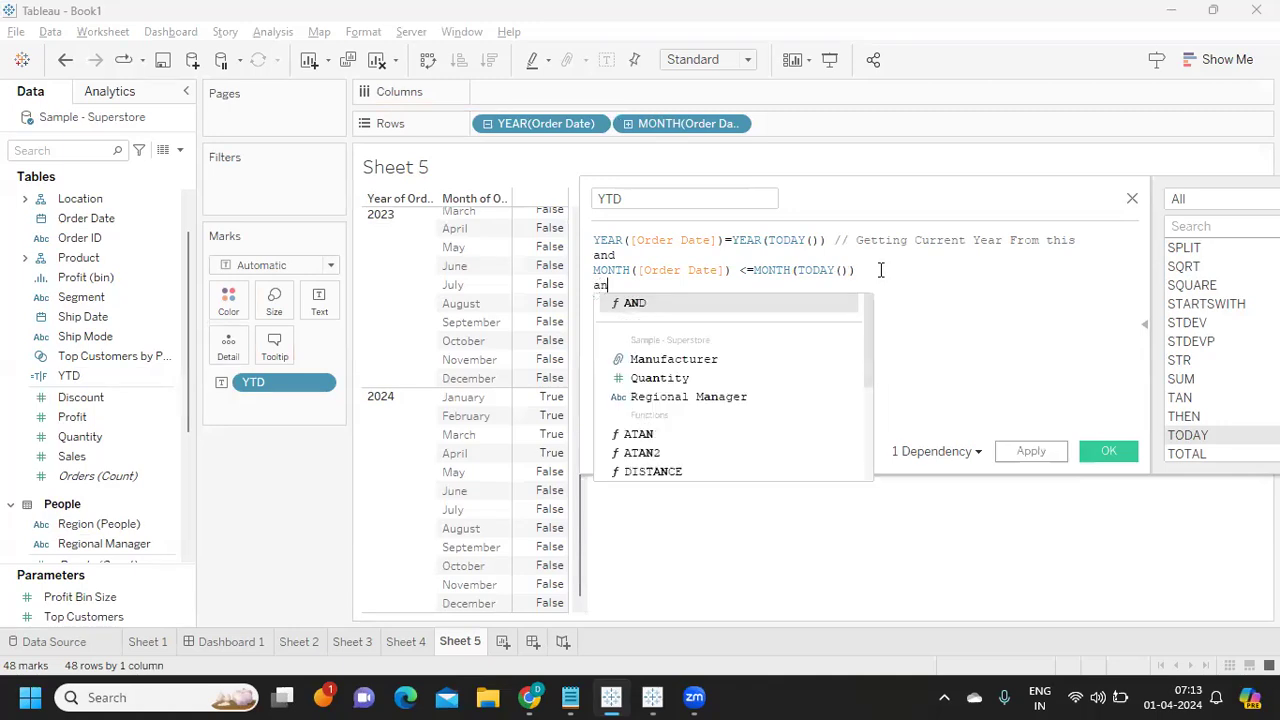
type("d day")
key("Return")
type("o")
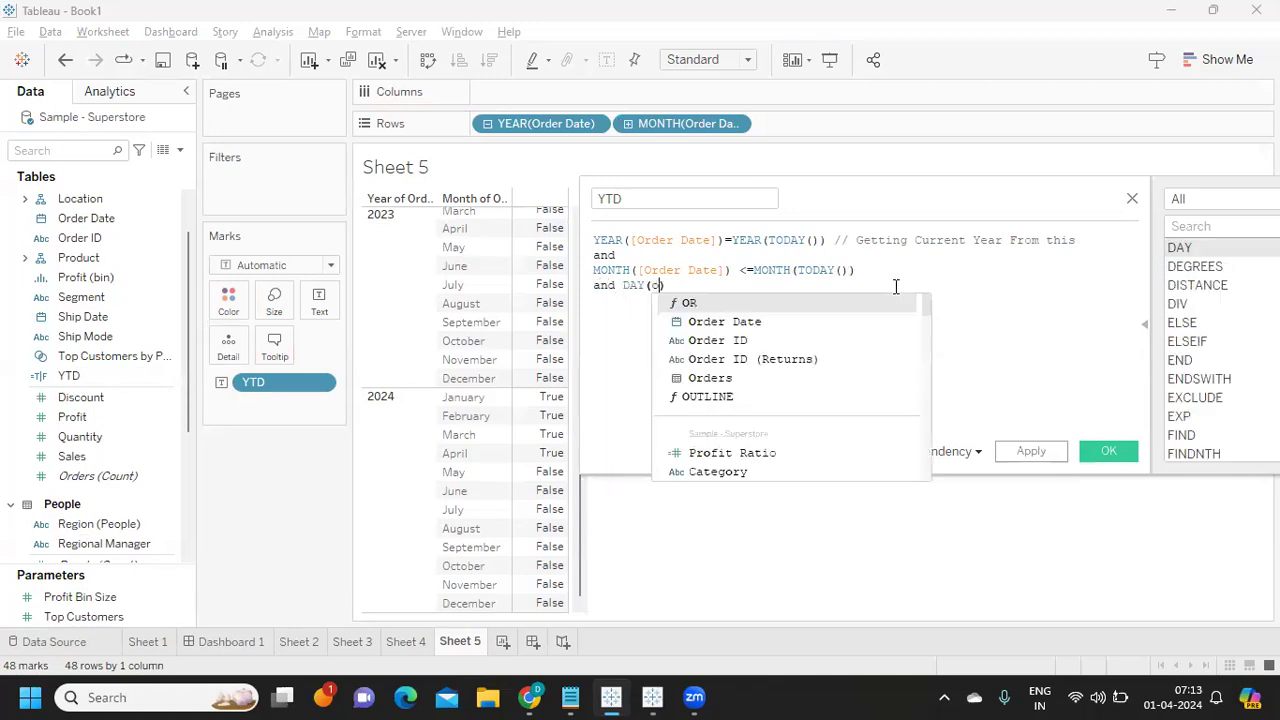
type("r")
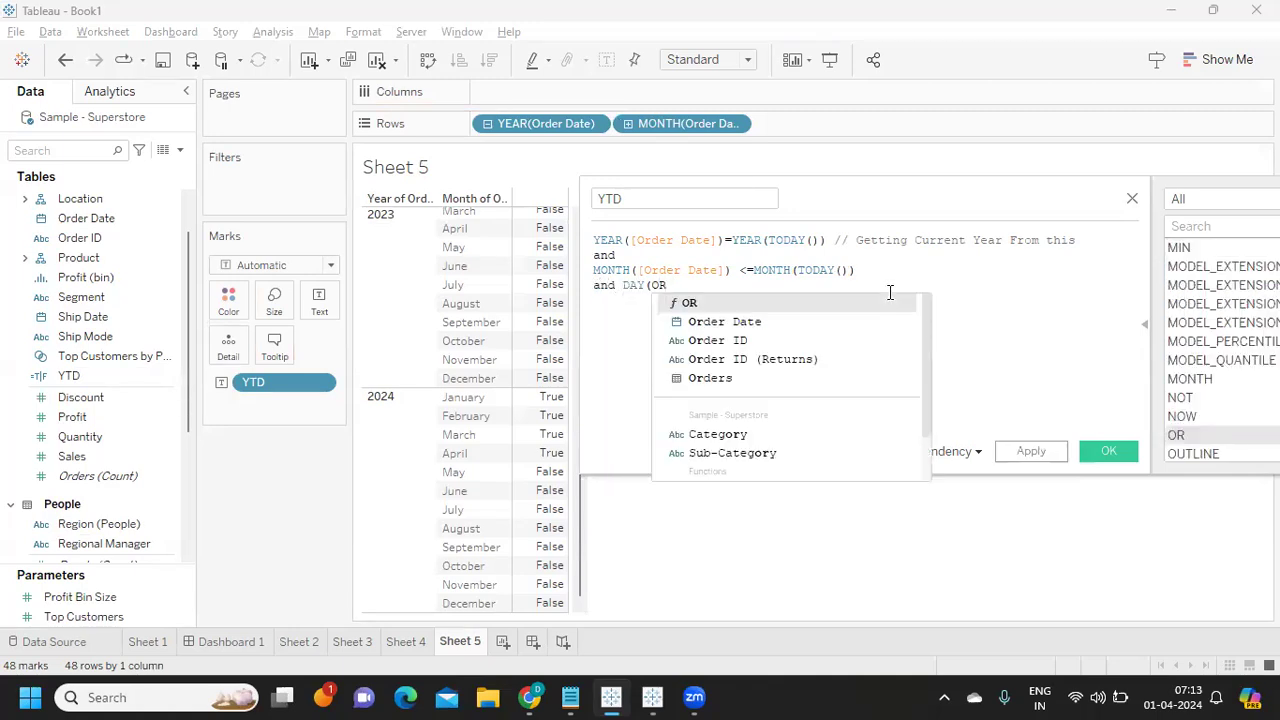
key("Down")
key("Return")
type("< to")
key("Return")
type("),")
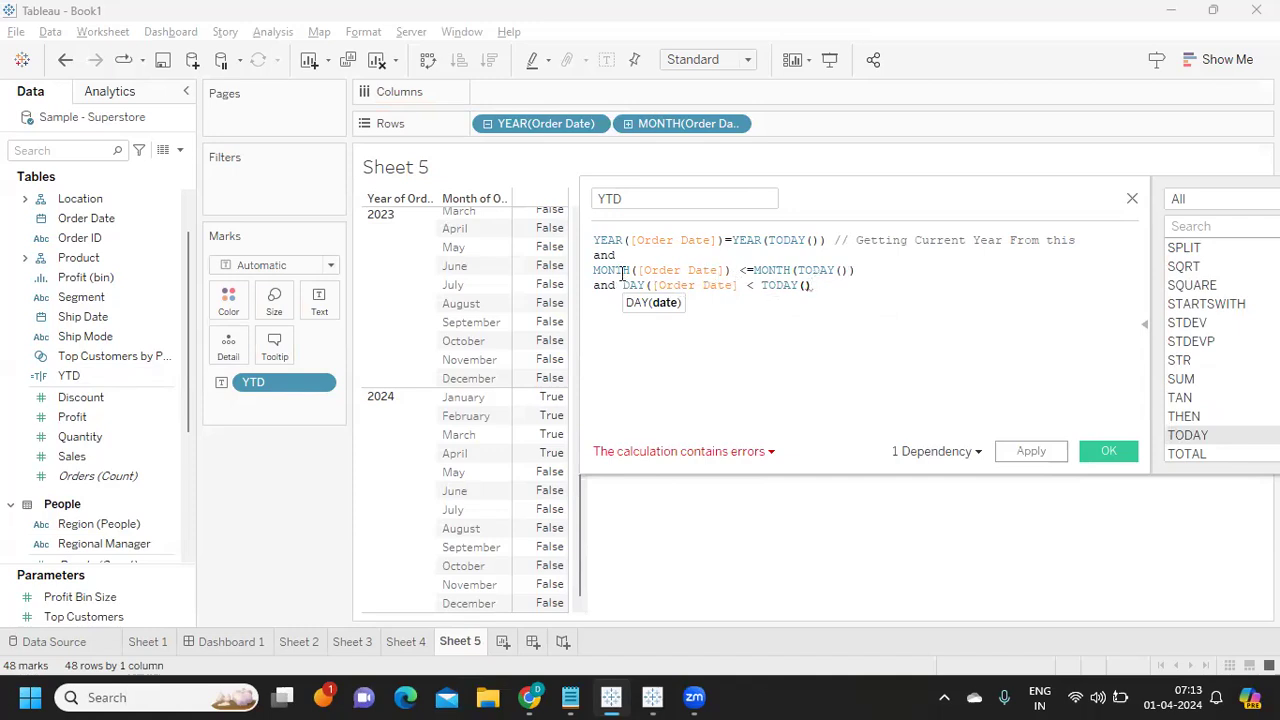
Replace the month comparison in the YTD formula with [Order Date]<=TODAY()
left_click_drag(594, 270, 741, 270)
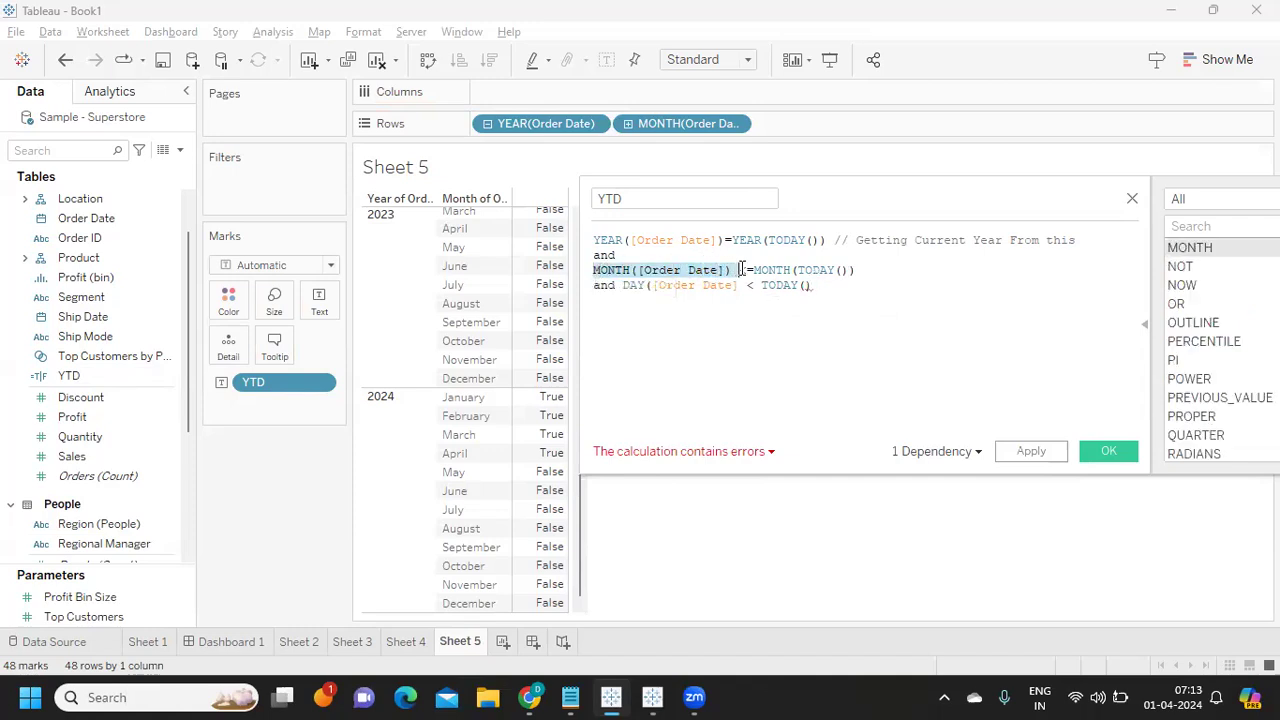
type("[Or")
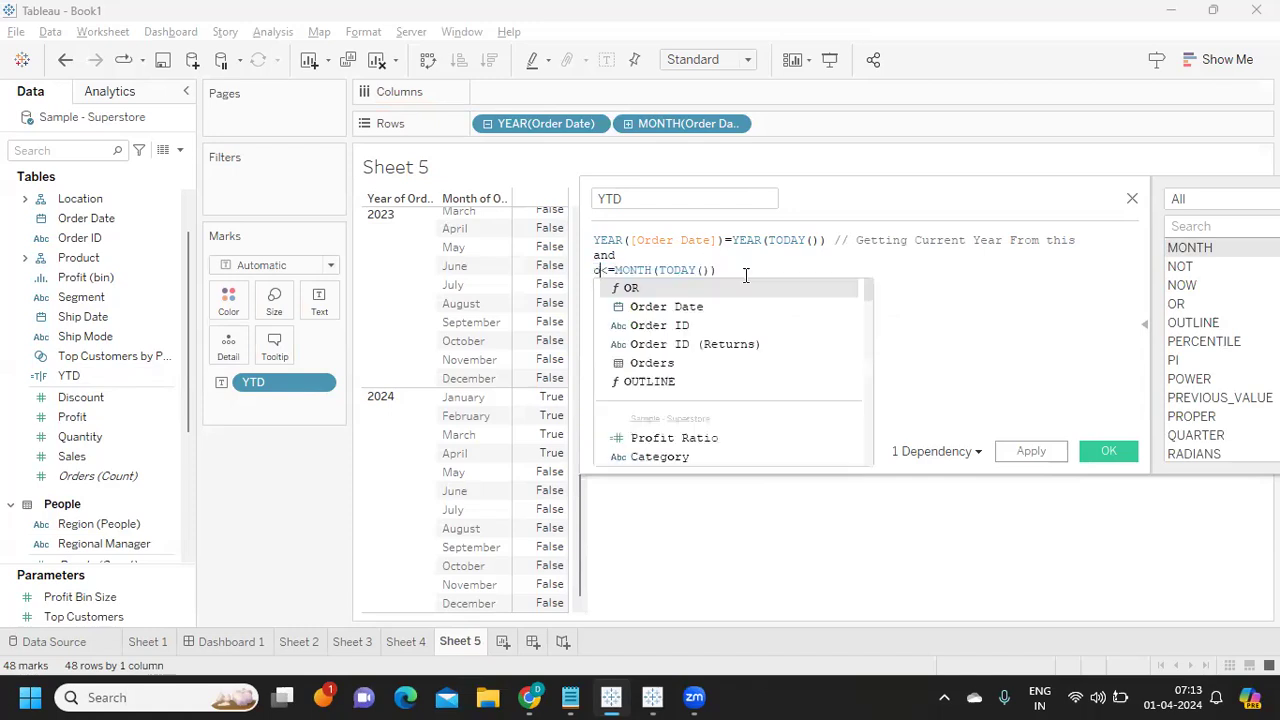
key("Return")
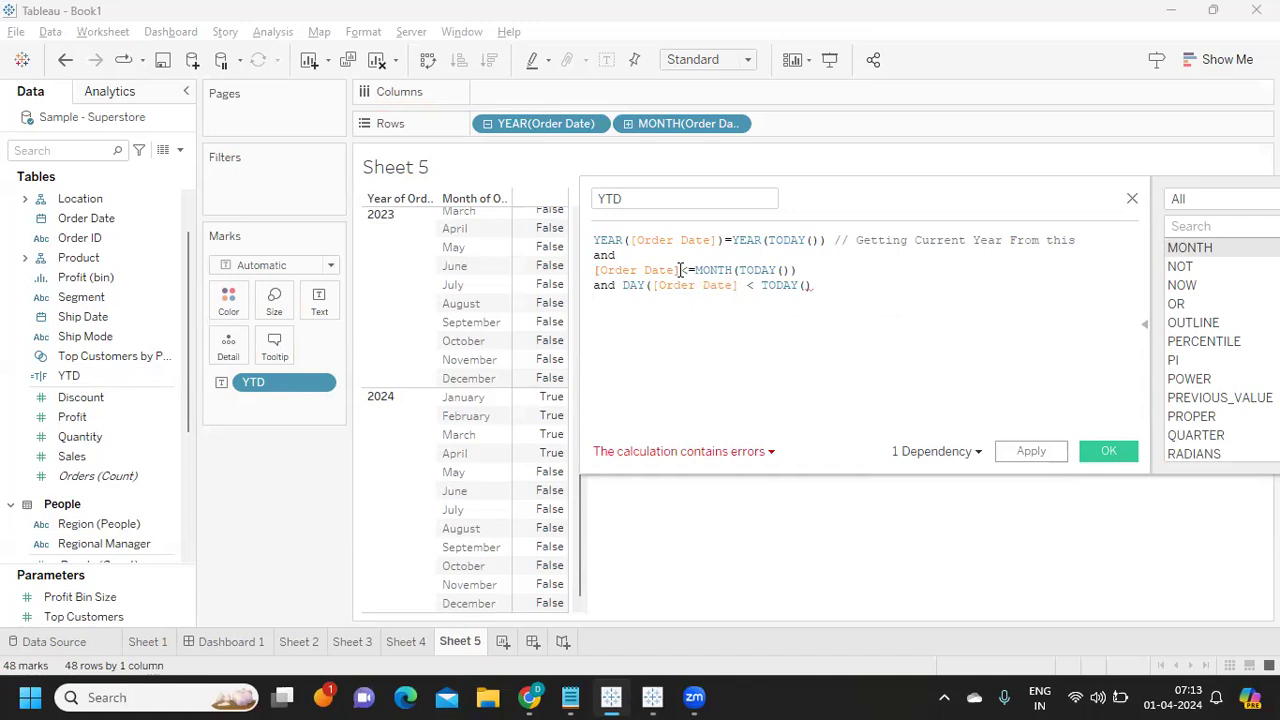
left_click_drag(697, 270, 740, 268)
key("BackSpace")
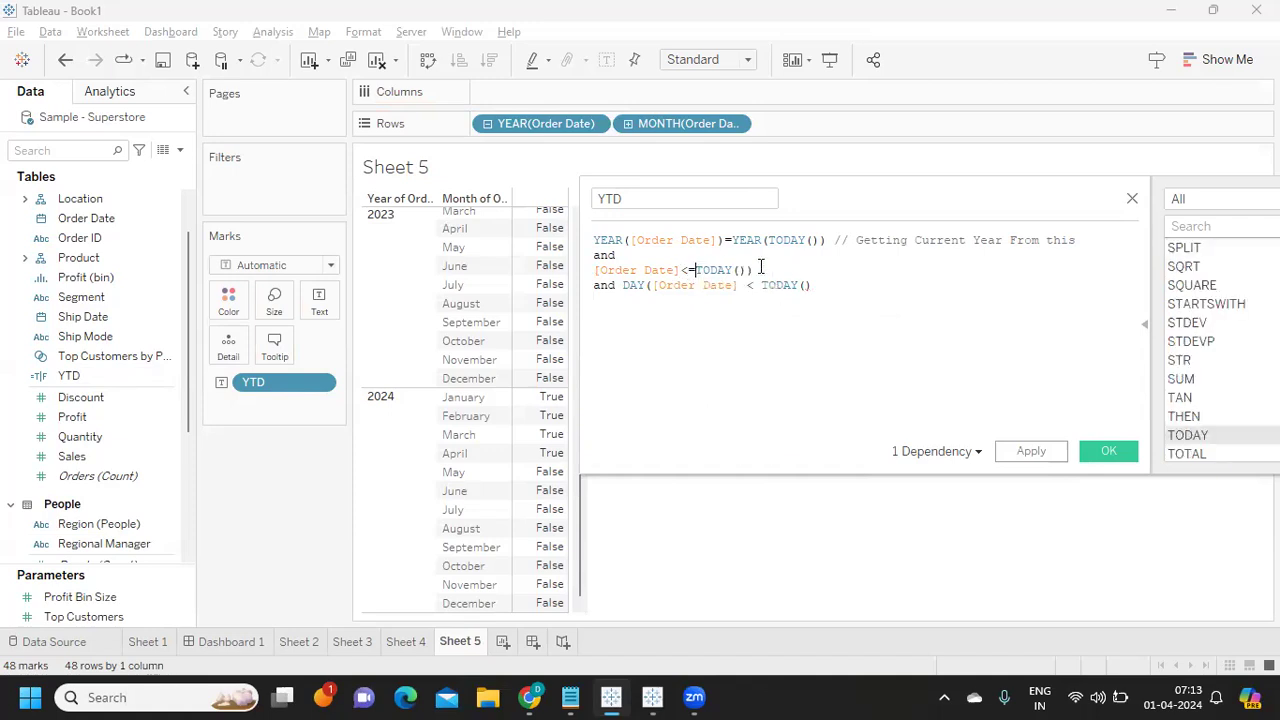
key("Delete")
key("BackSpace")
key("Return")
Delete the DAY condition line from the YTD formula, apply the calculation and save it
left_click_drag(814, 285, 570, 285)
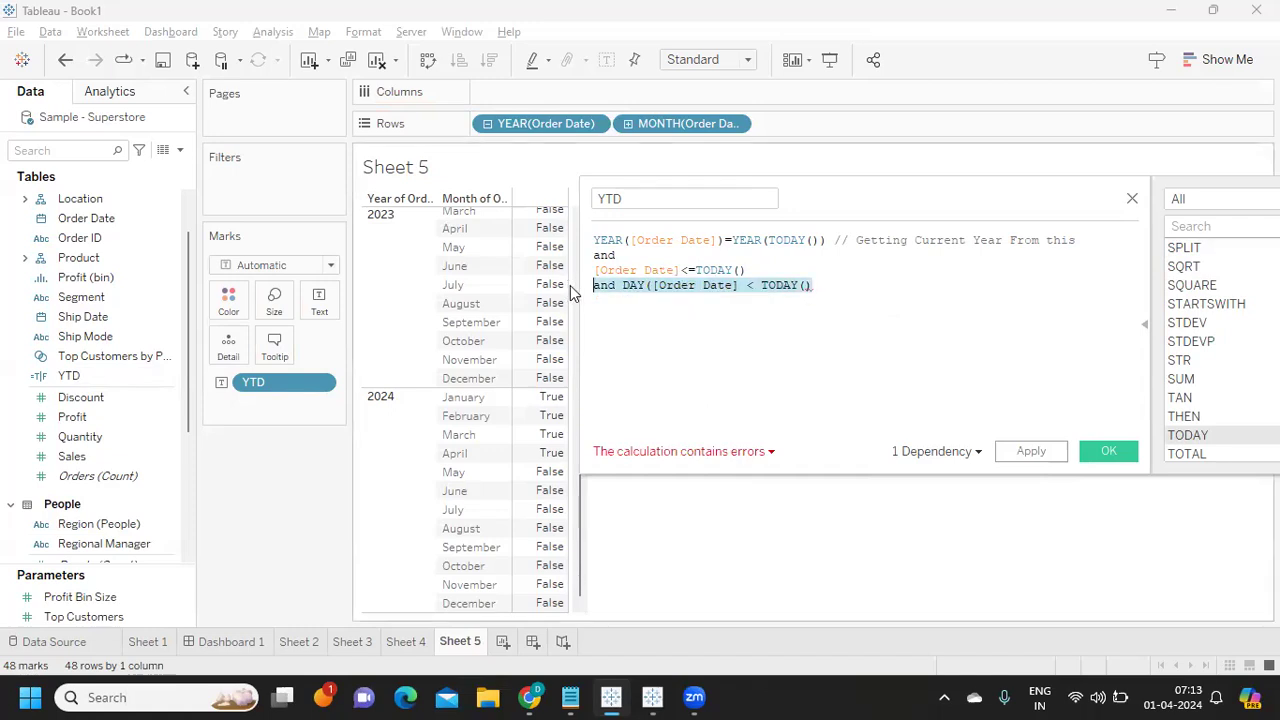
key("BackSpace")
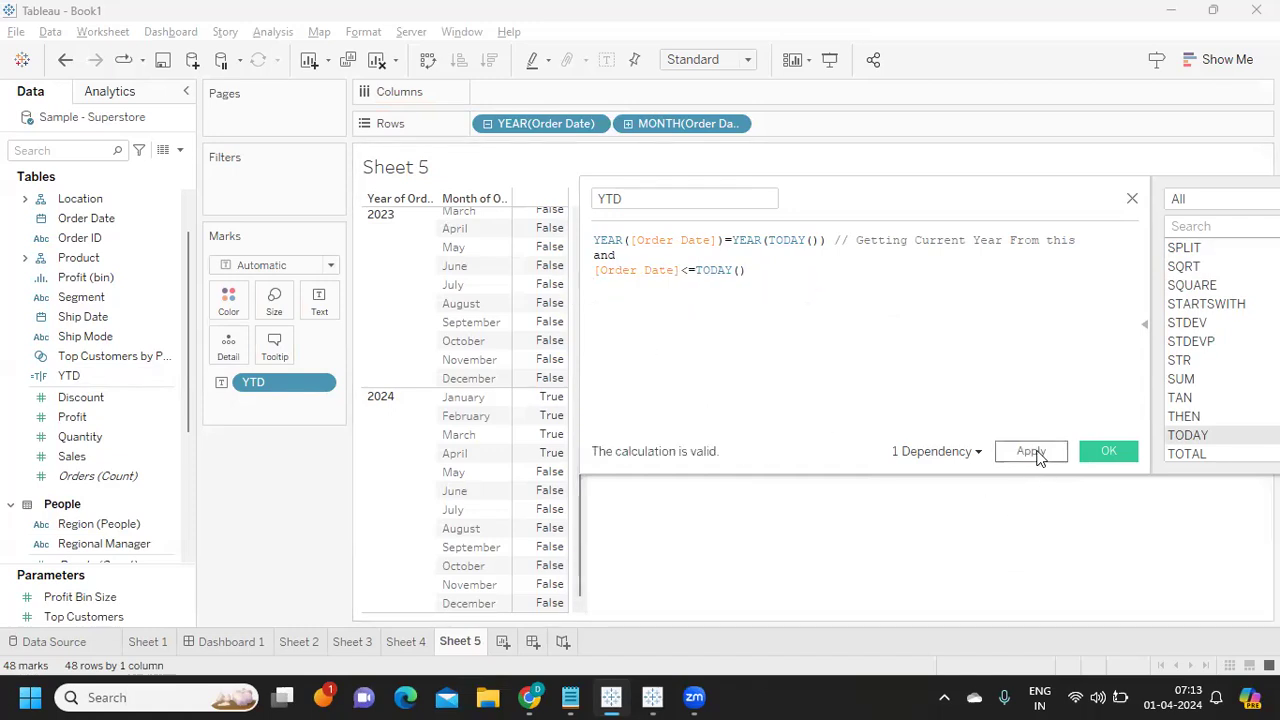
left_click(1030, 451)
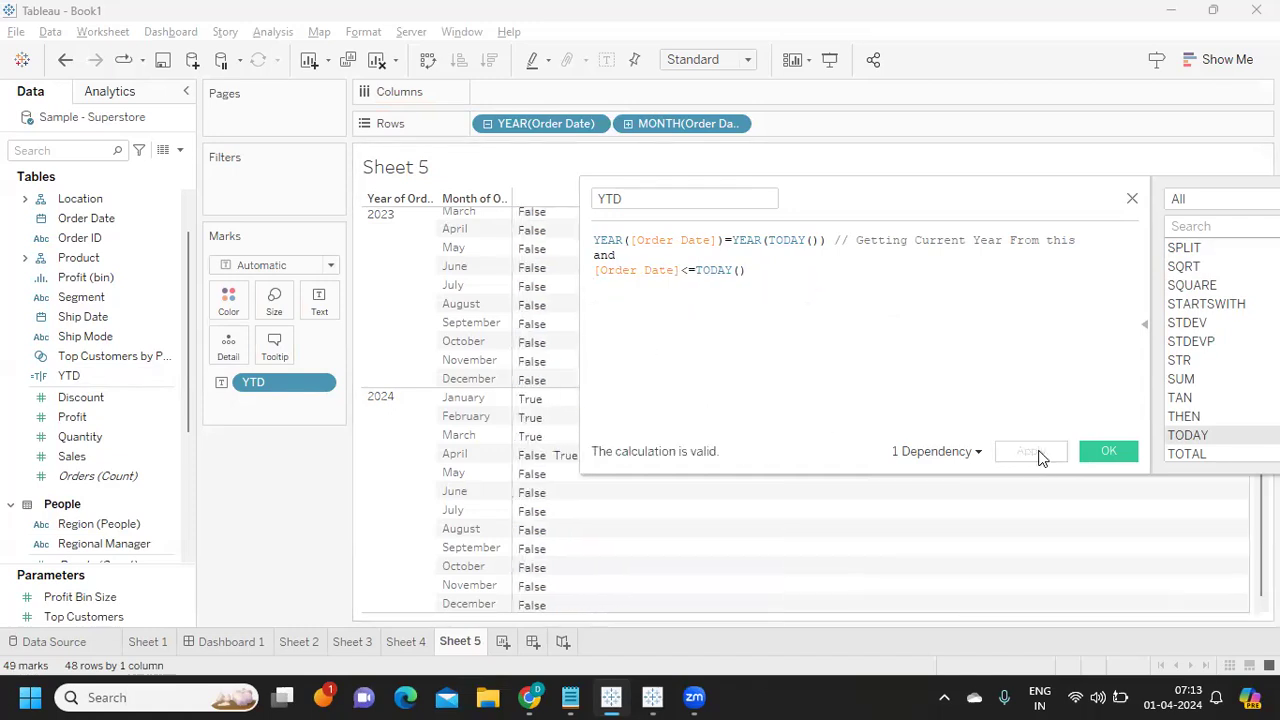
left_click(1100, 451)
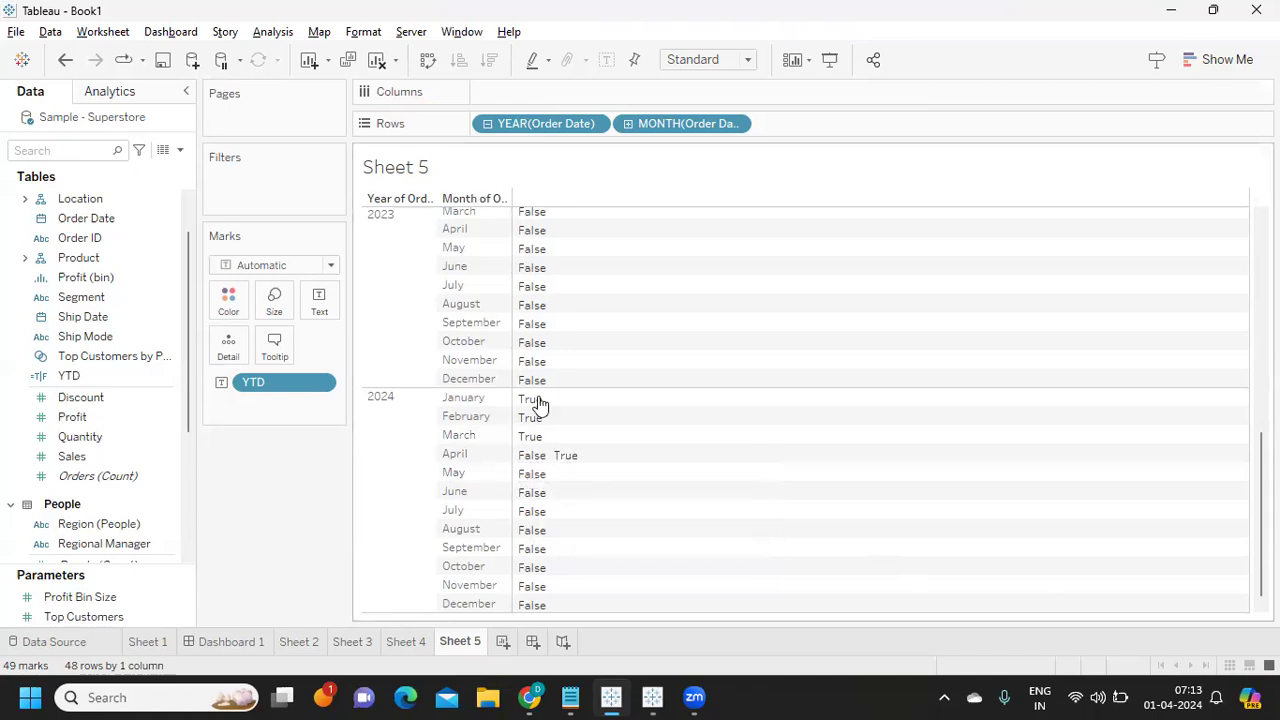
Remove YTD from the Marks card and reopen its formula to insert IF on a new first line
left_click_drag(255, 385, 194, 420)
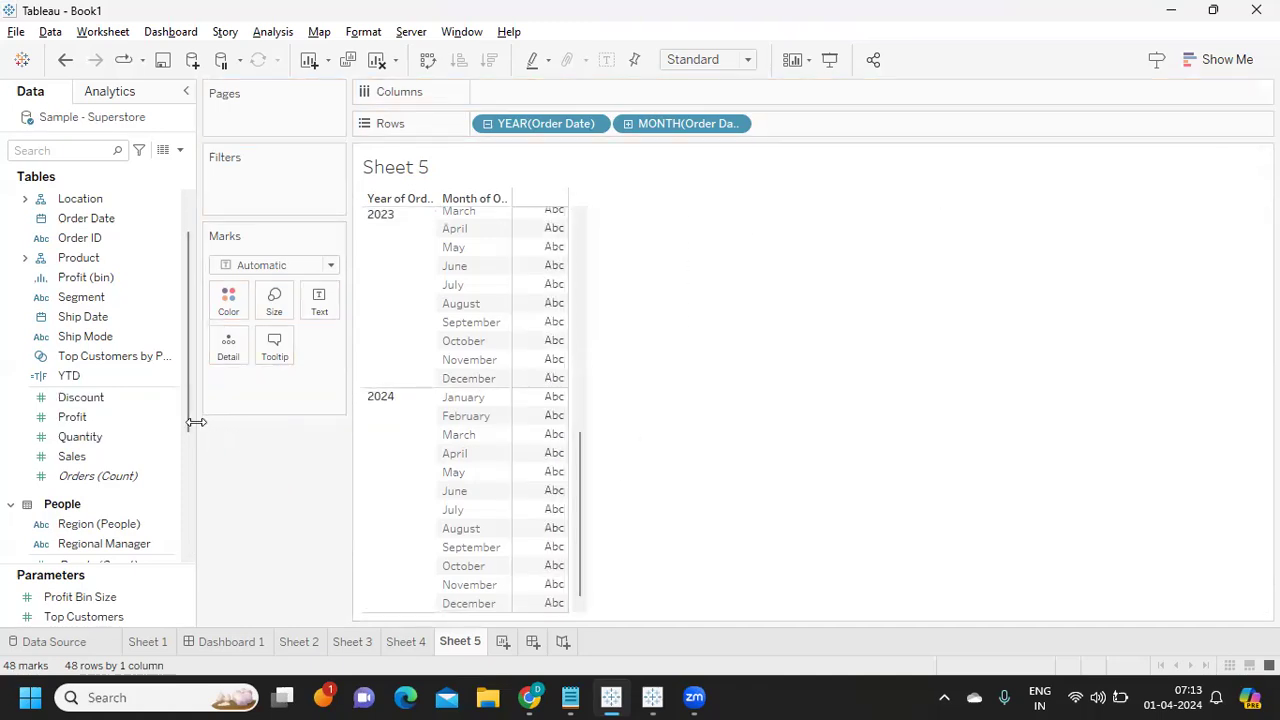
left_click(167, 375)
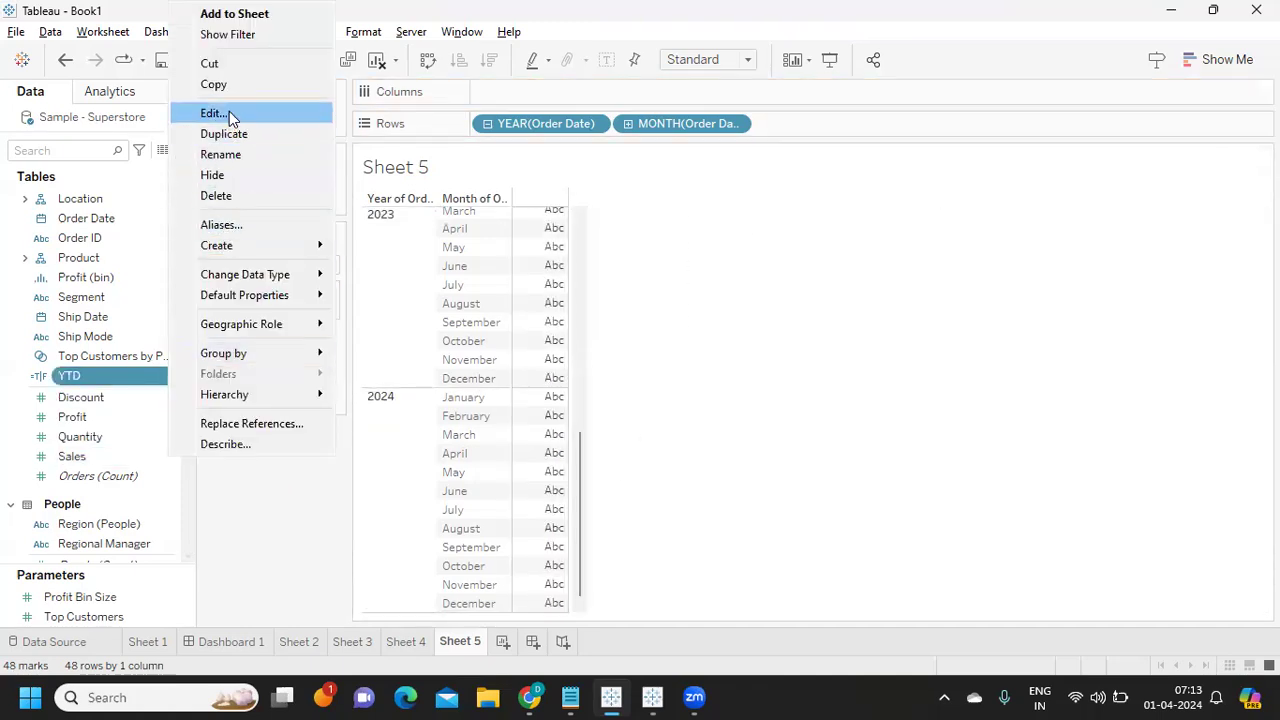
left_click(229, 112)
left_click(300, 240)
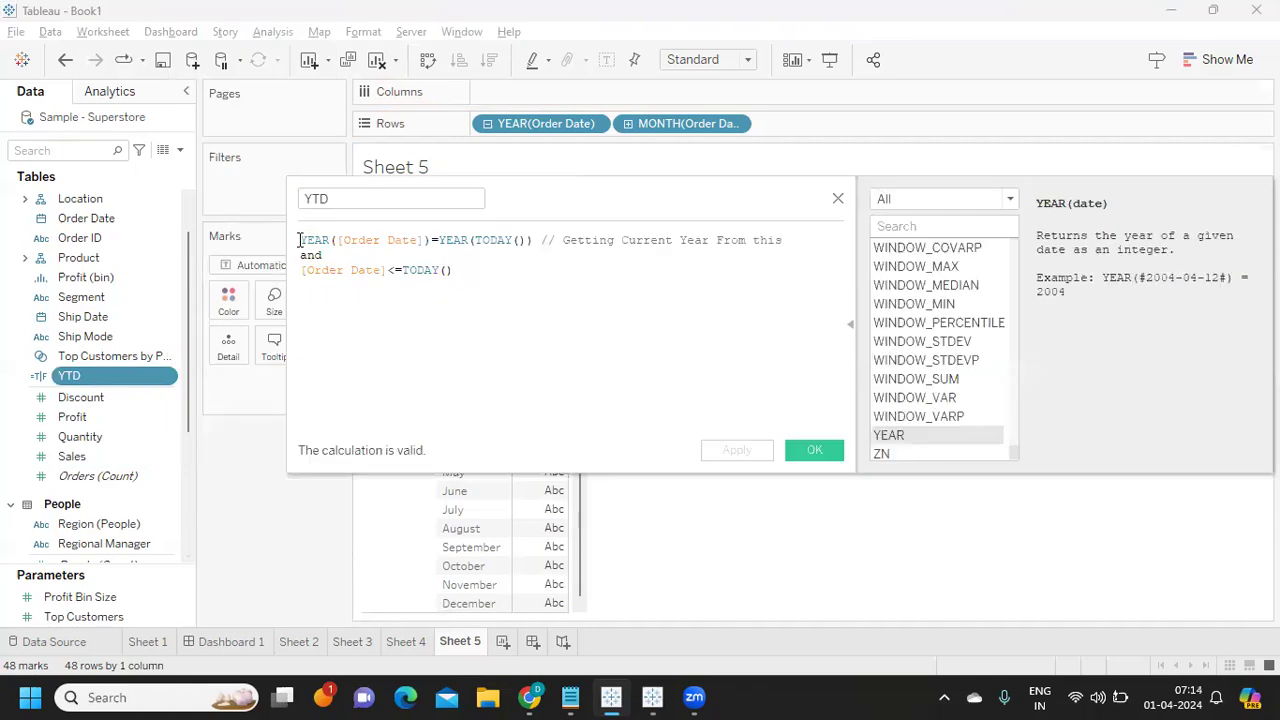
key("Return")
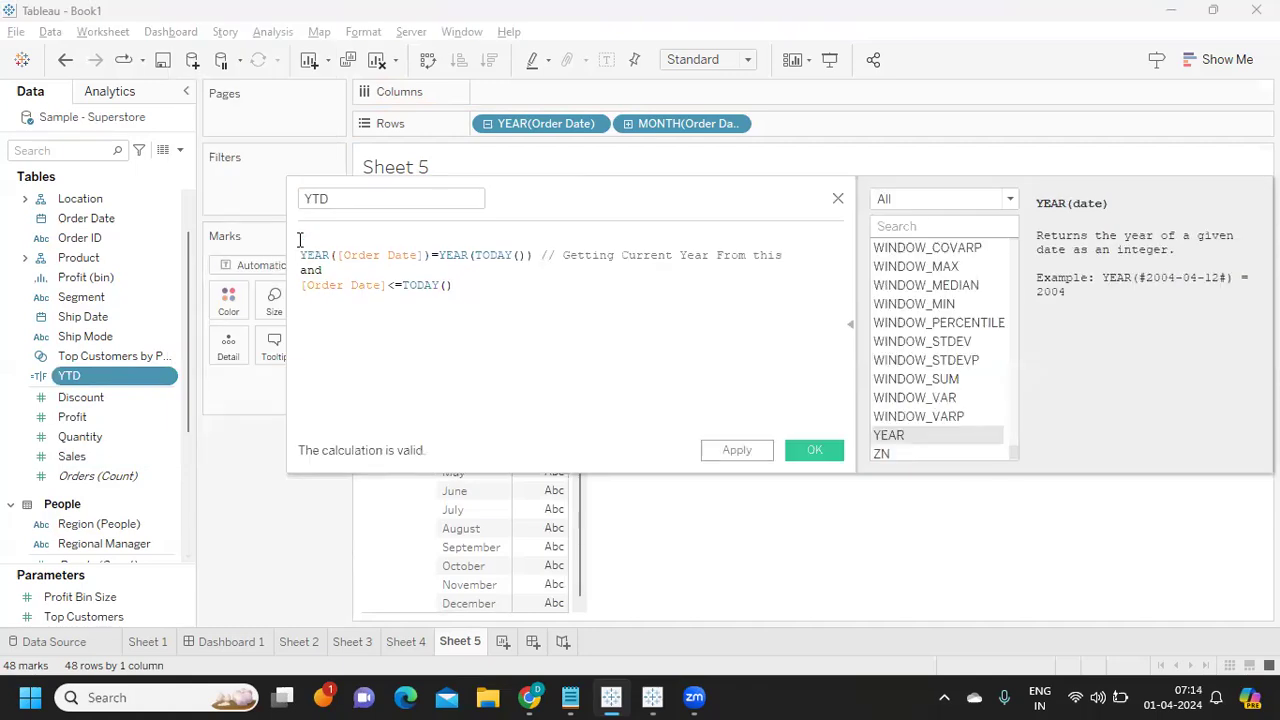
type("if")
key("Return")
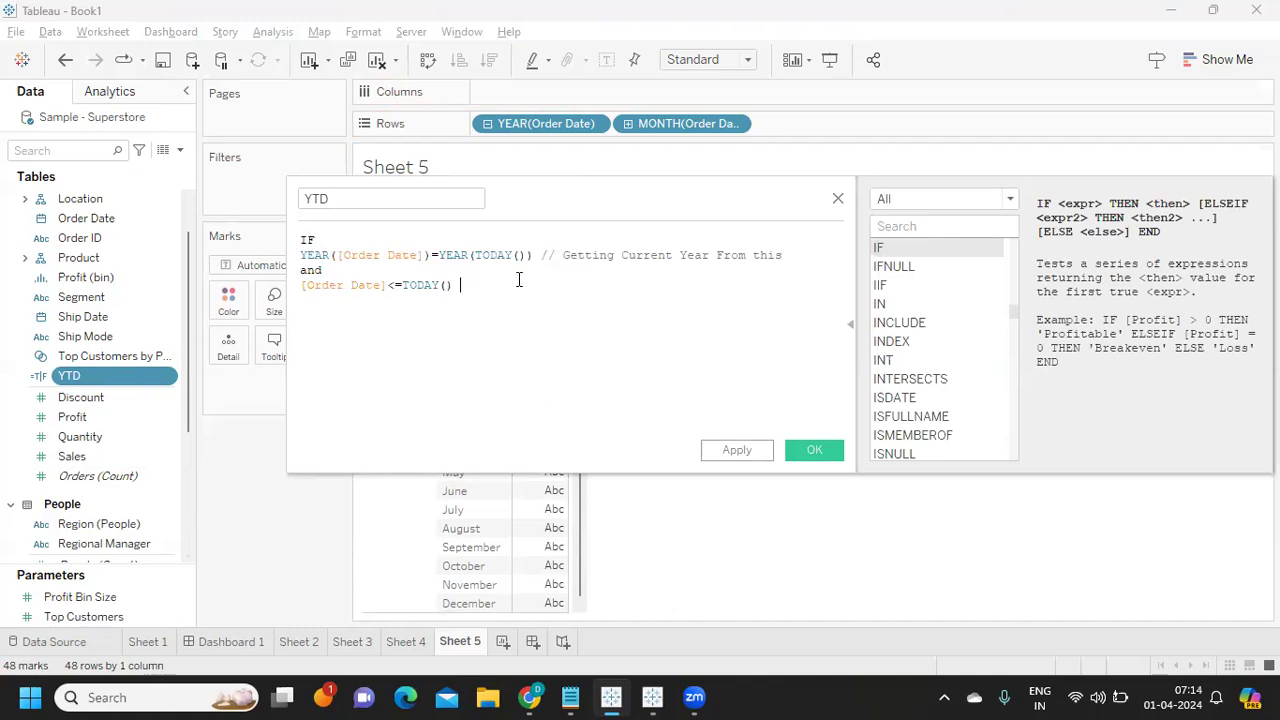
Complete the YTD conditional with THEN [Sales] END after the order date comparison
type("then")
key("Return")
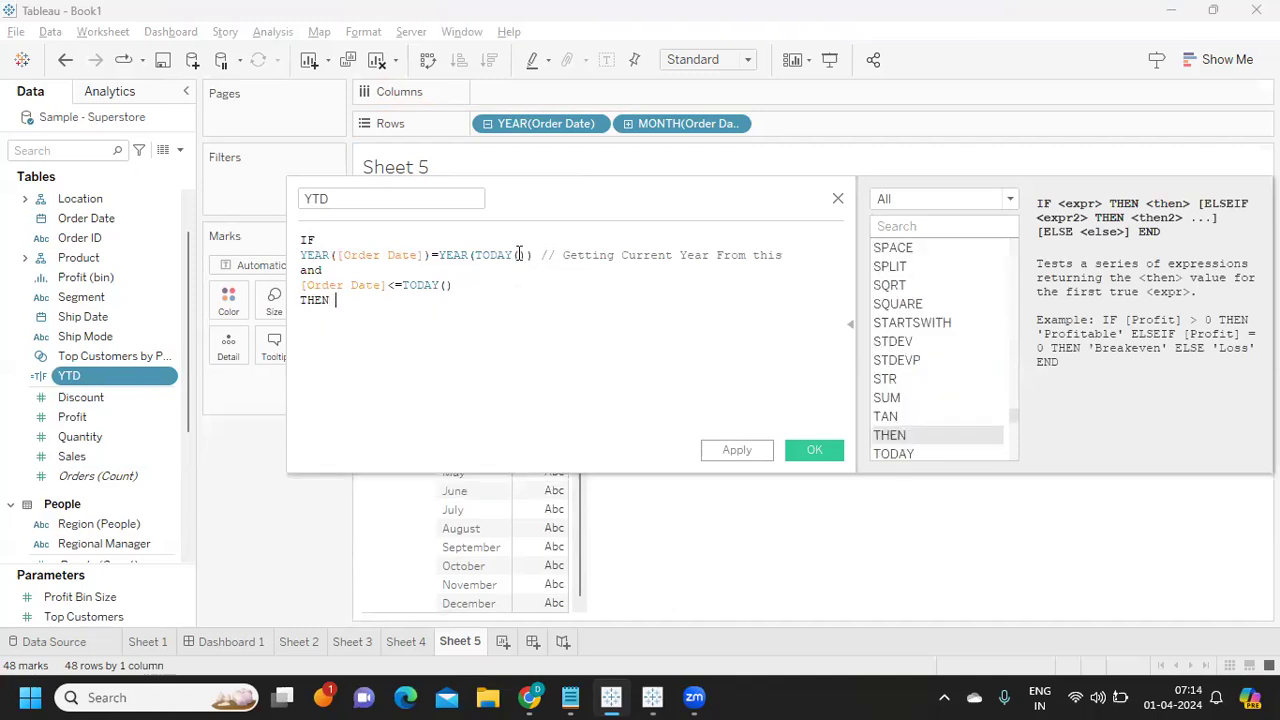
type("s")
key("Return")
type("en")
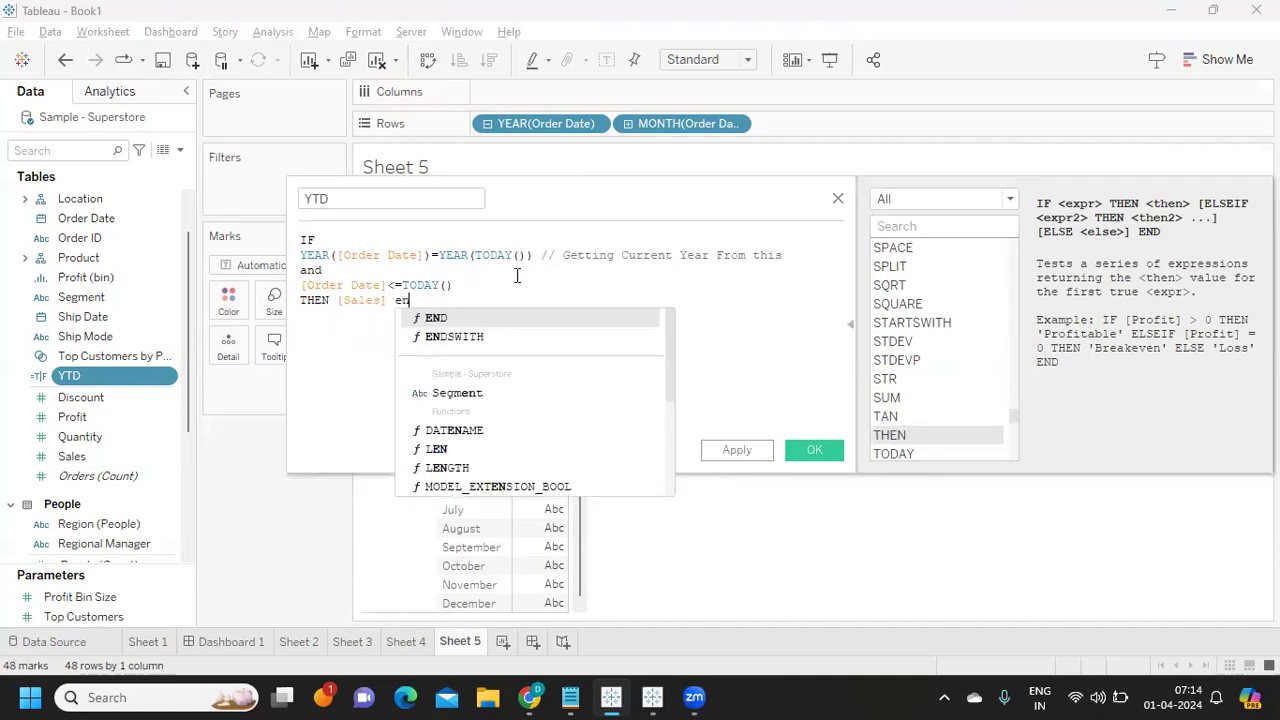
key("Return")
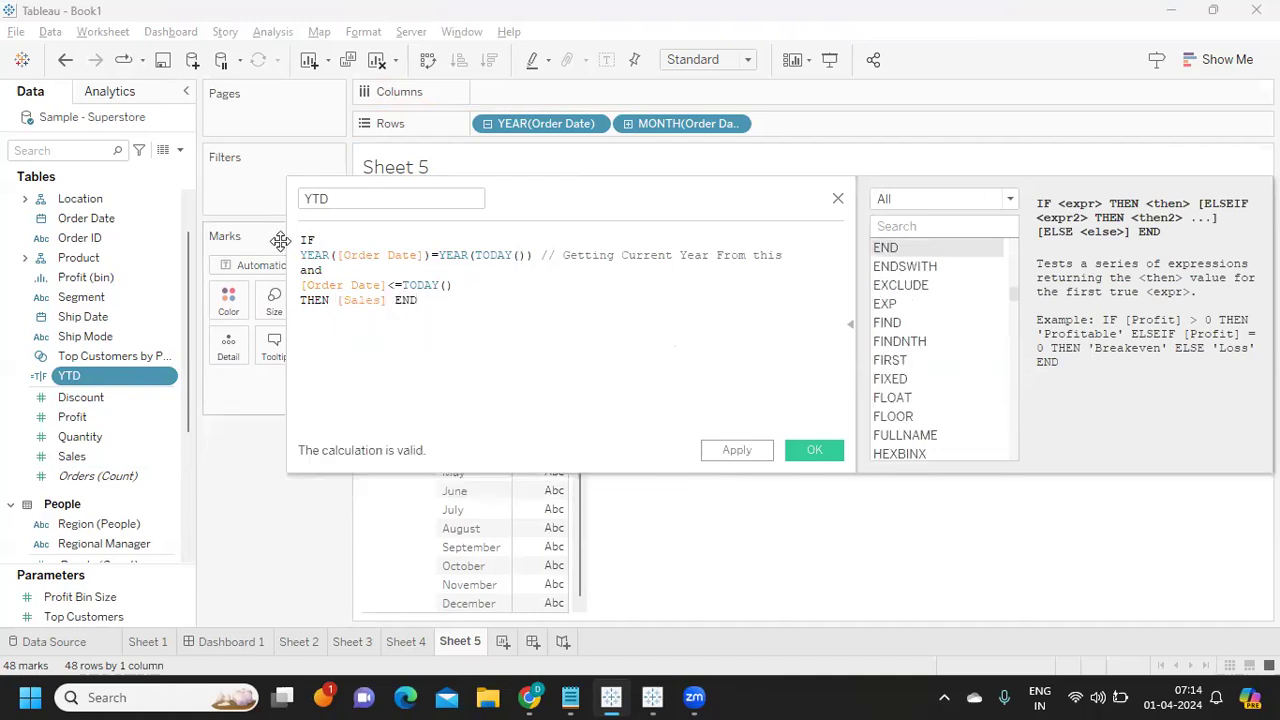
Wrap the whole YTD IF expression in sum( ), apply the calculation and save it
left_click(301, 241)
key("Return")
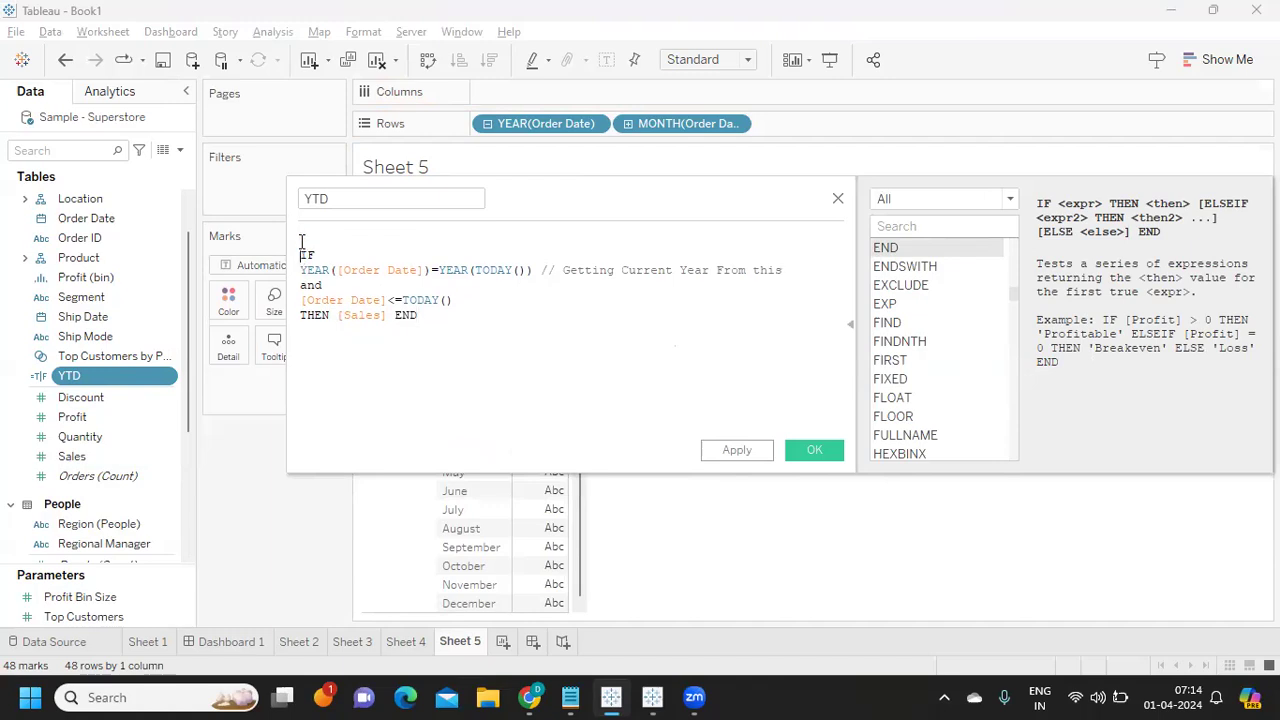
type("sum")
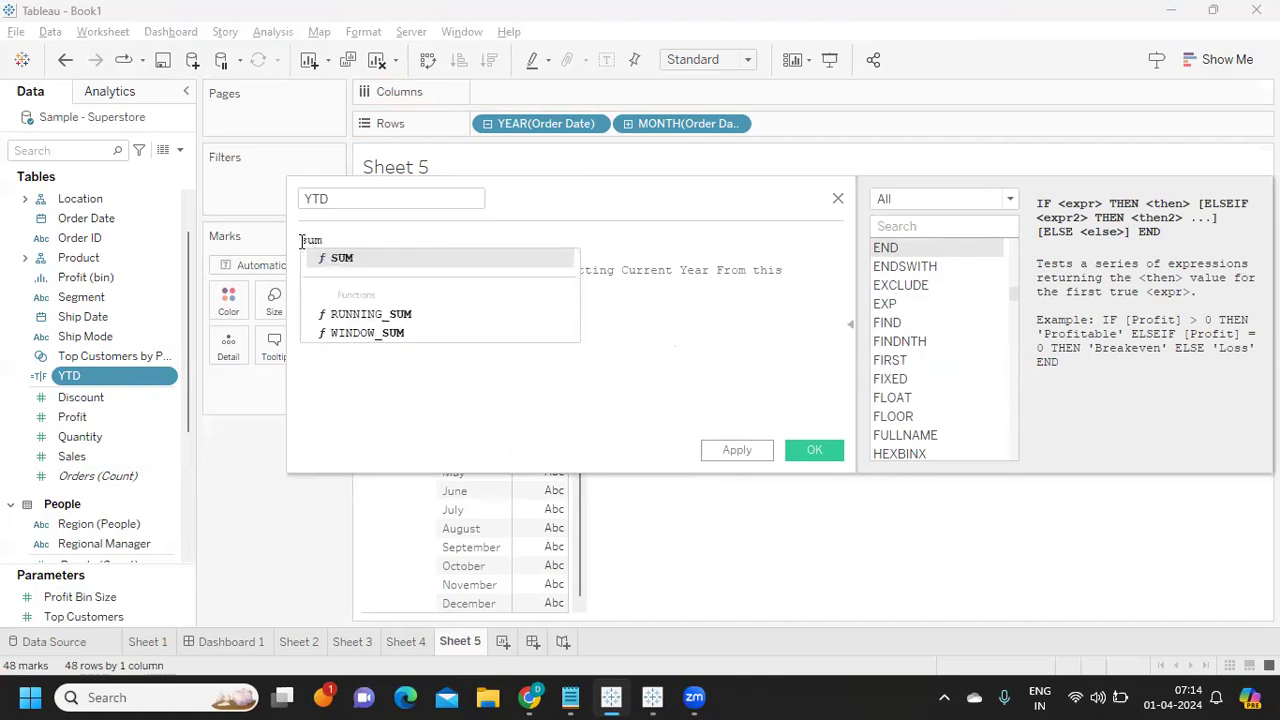
type("(")
left_click(609, 343)
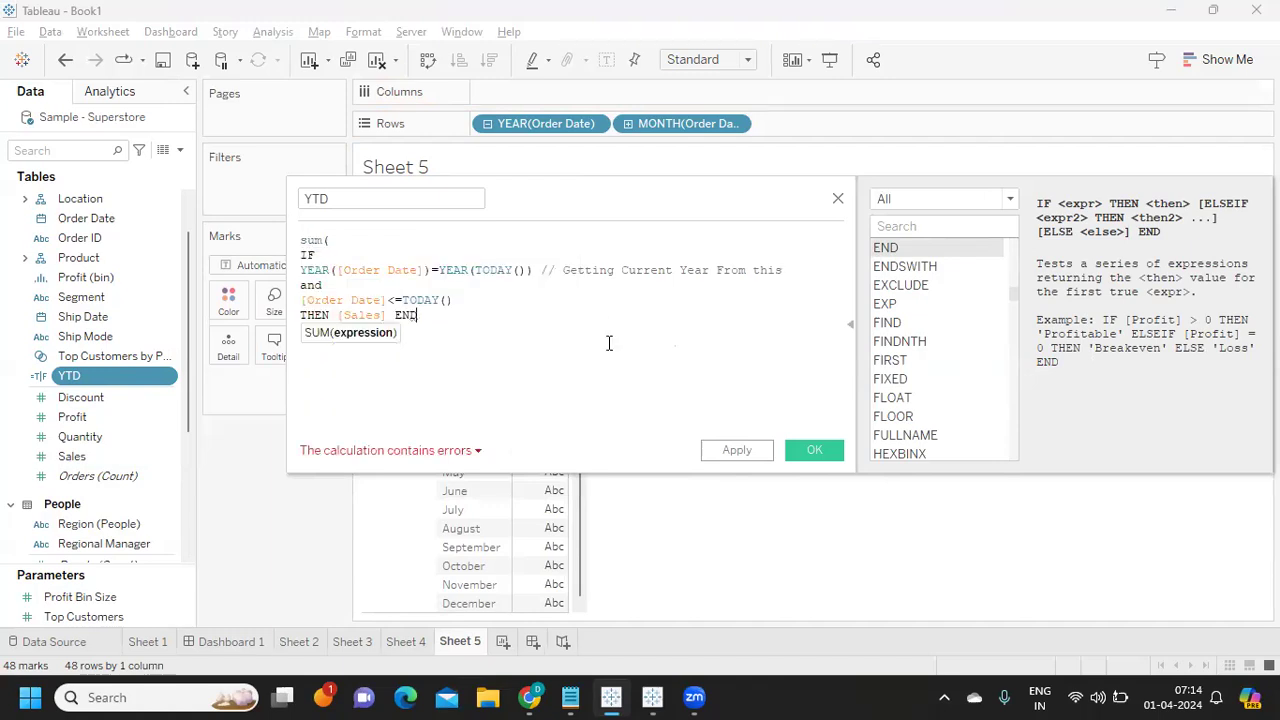
type(")")
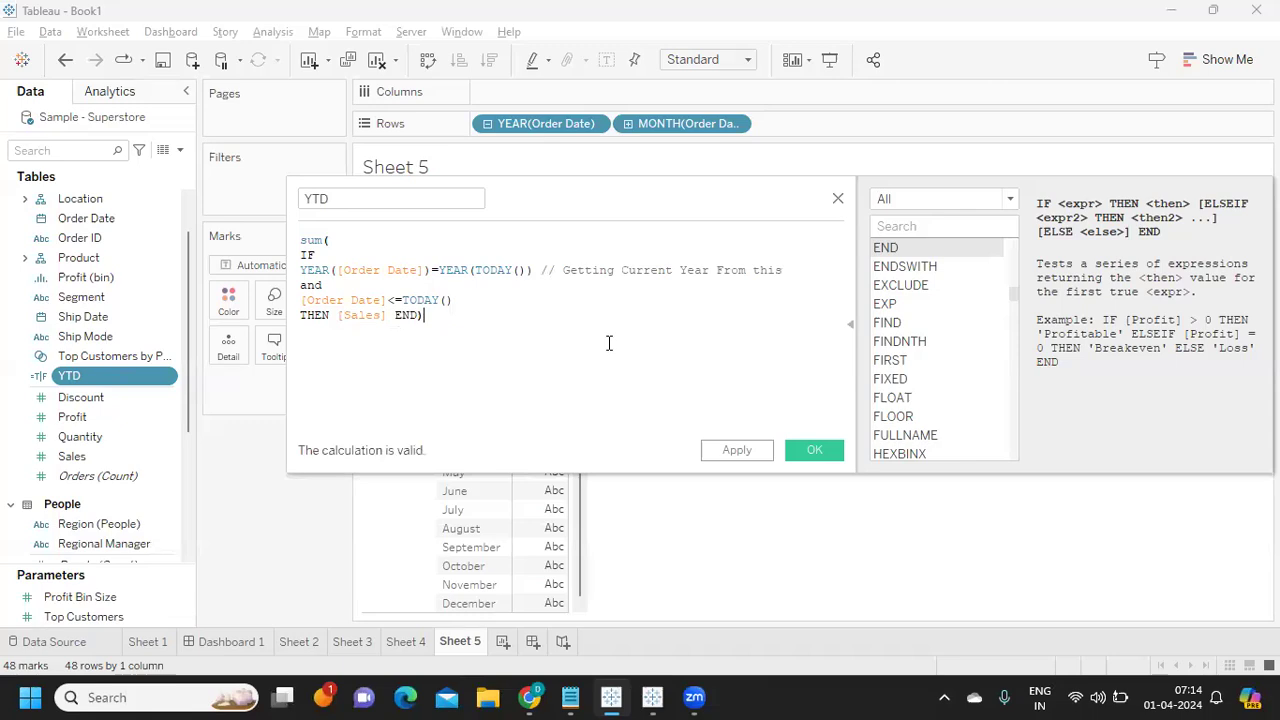
left_click(730, 451)
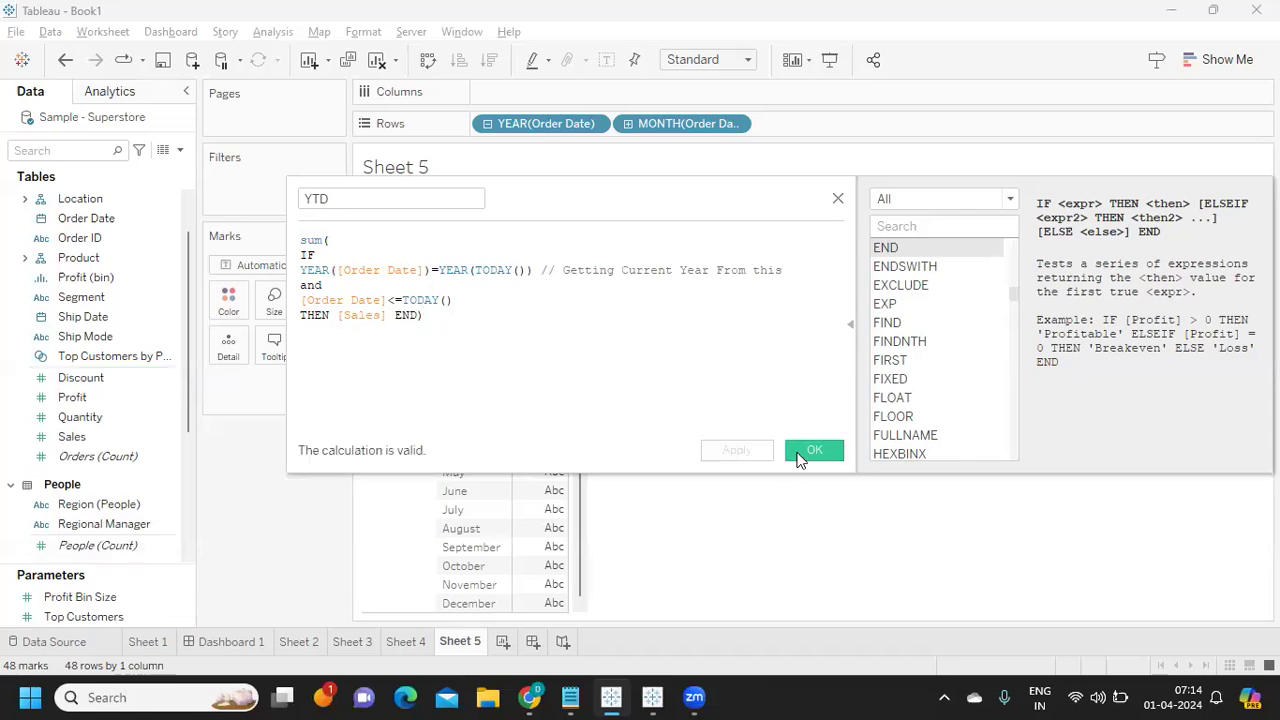
left_click(800, 456)
Search the fields for "yt", display YTD as text in the table, and widen the value column to fit the numbers
left_click(58, 152)
type("yt")
left_click_drag(86, 222, 316, 300)
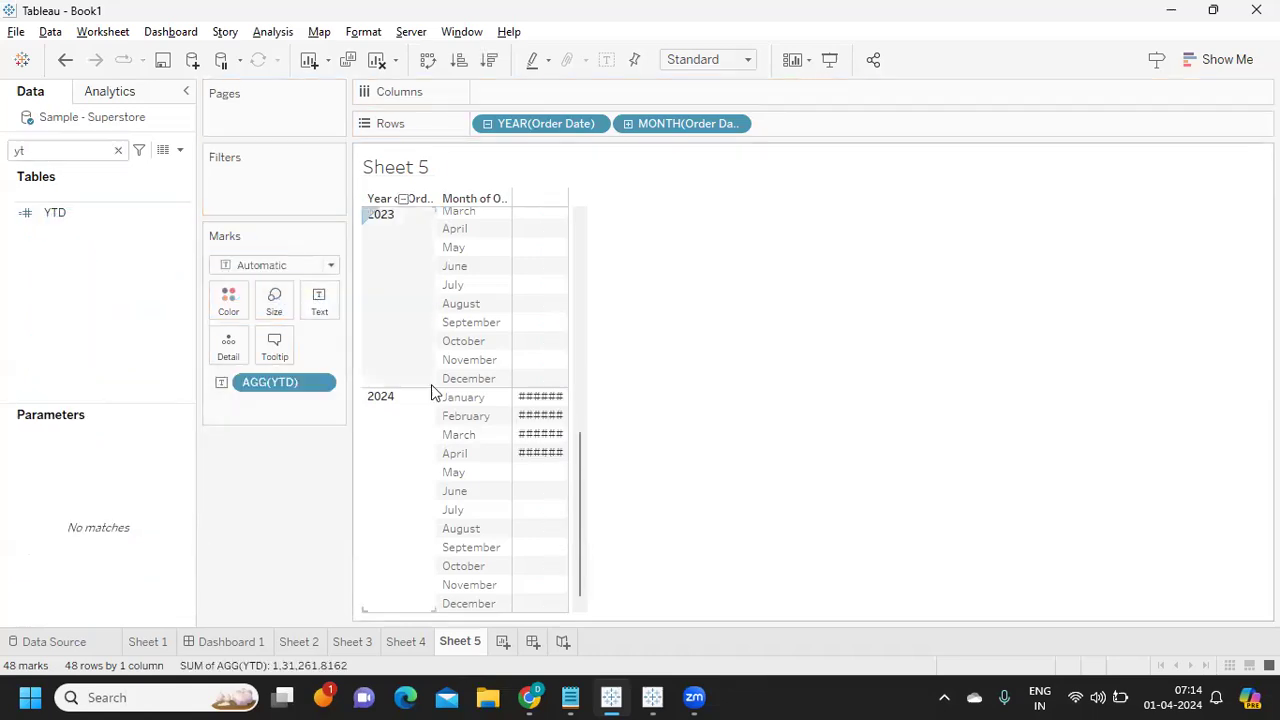
left_click_drag(570, 332, 660, 337)
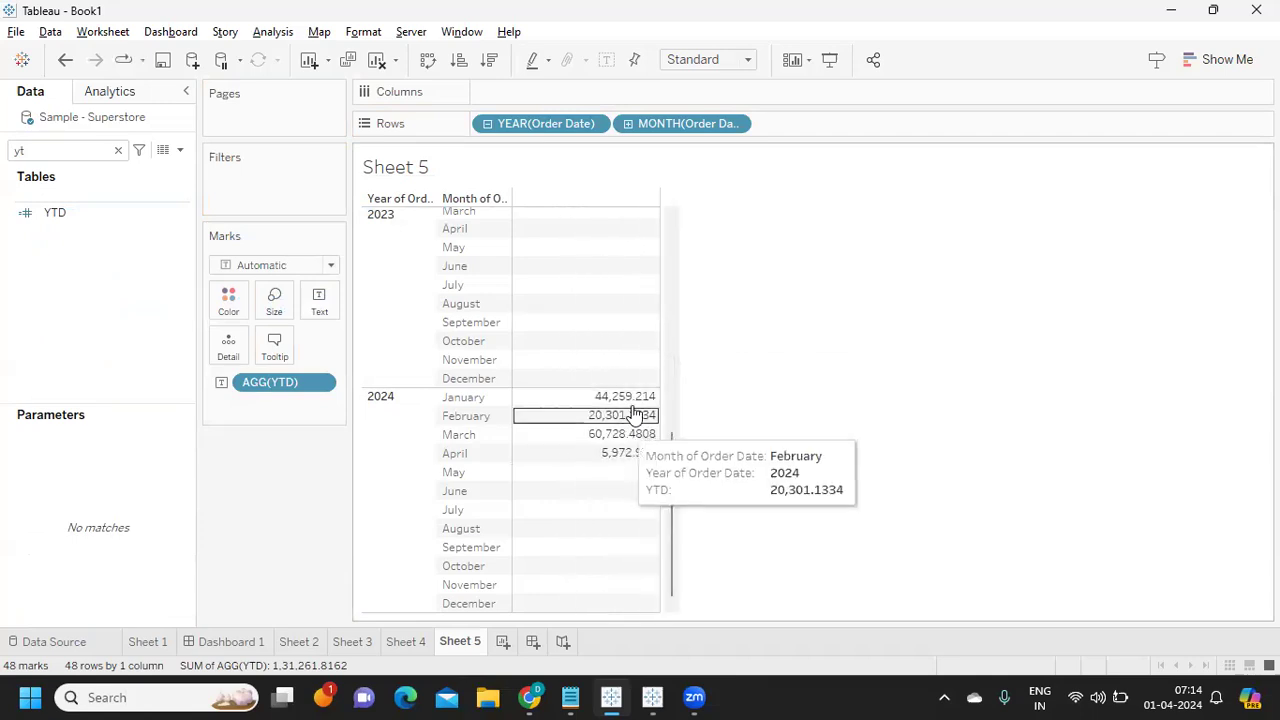
Switch to the Notepad question list and highlight question 7 about selecting multiple values in a parameter
mouse_move(570, 697)
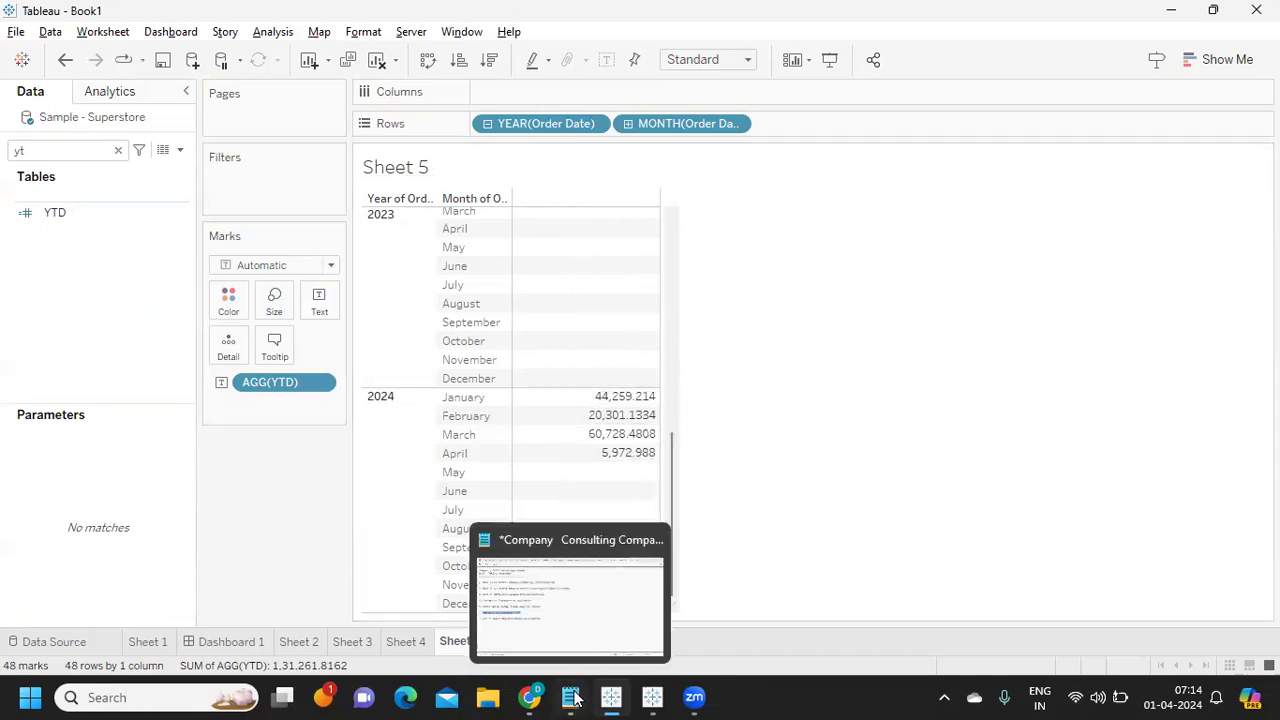
left_click(574, 600)
left_click(69, 444)
left_click_drag(41, 417, 460, 454)
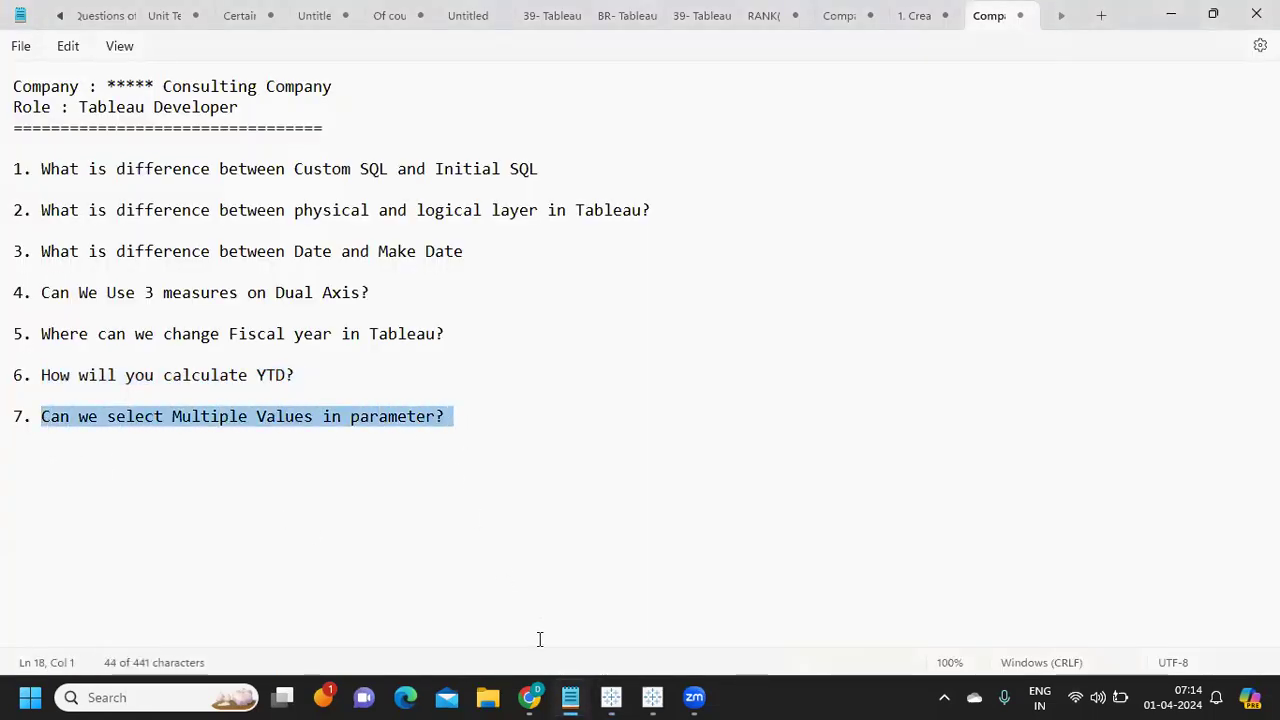
Switch back to Tableau and clear the field search
mouse_move(608, 697)
left_click(633, 606)
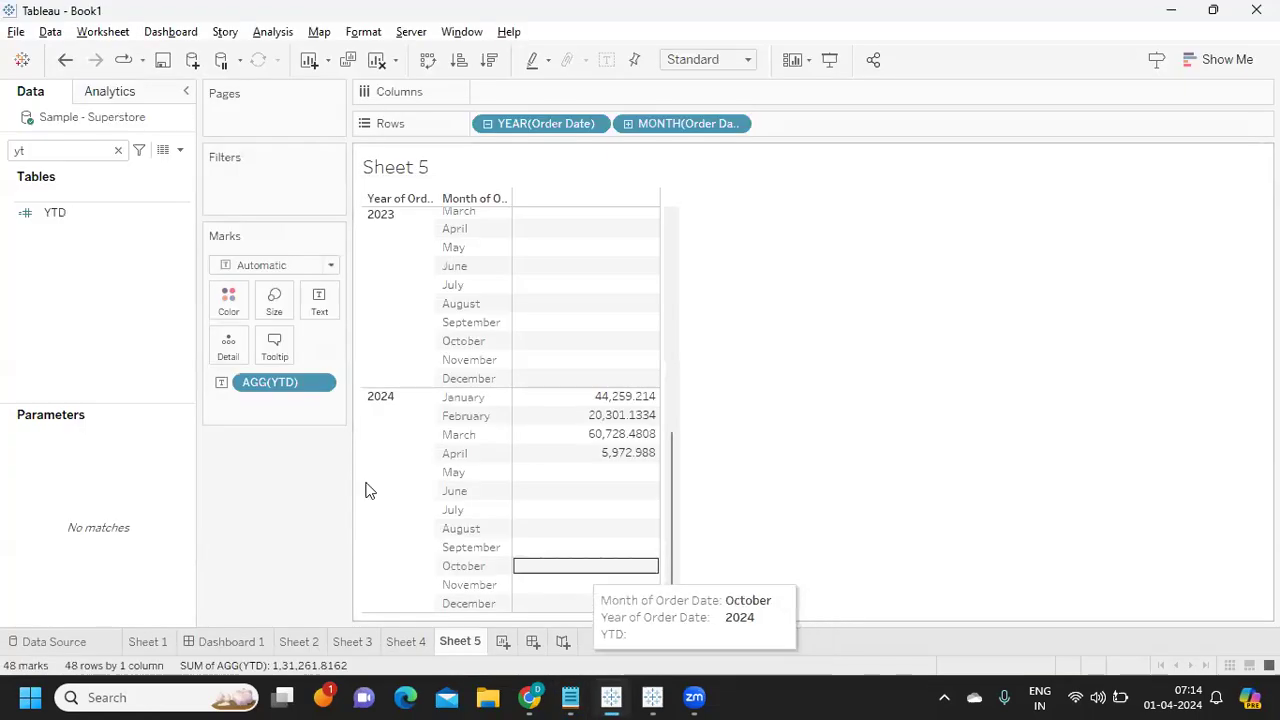
left_click(118, 151)
Try creating a parameter with List as the allowable values, start a value entry, and cancel the parameter
left_click(180, 150)
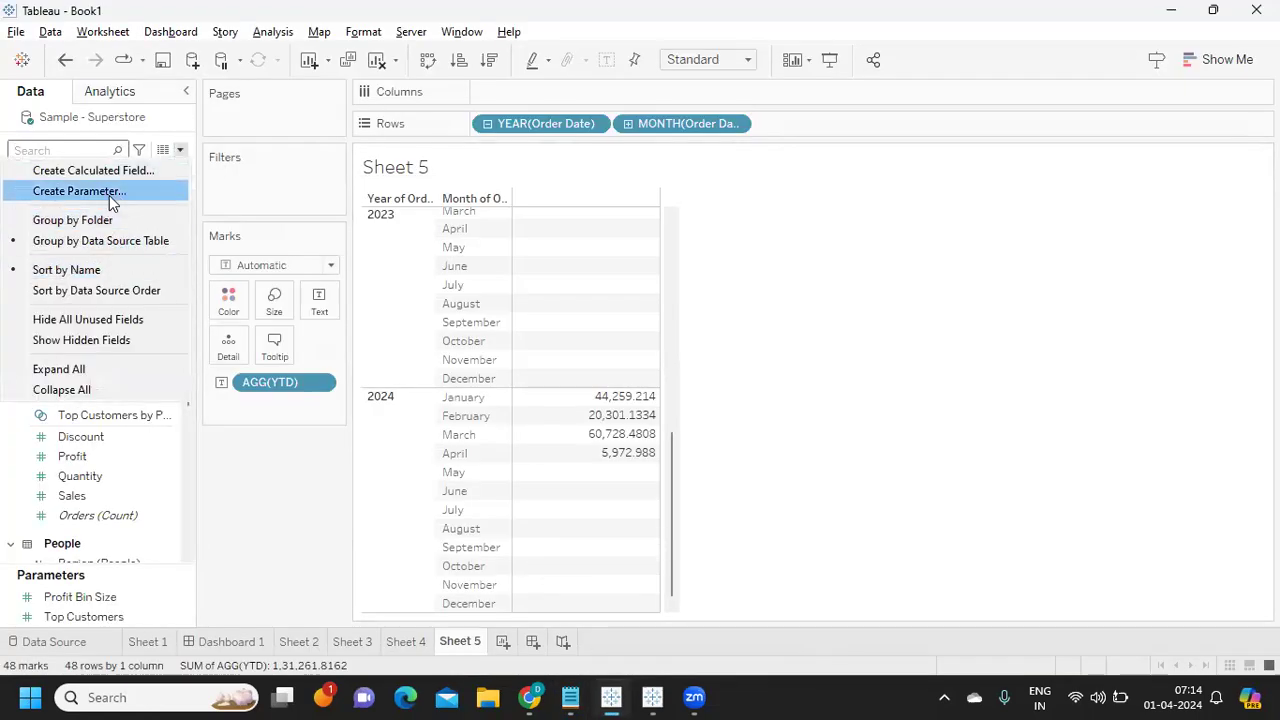
left_click(386, 369)
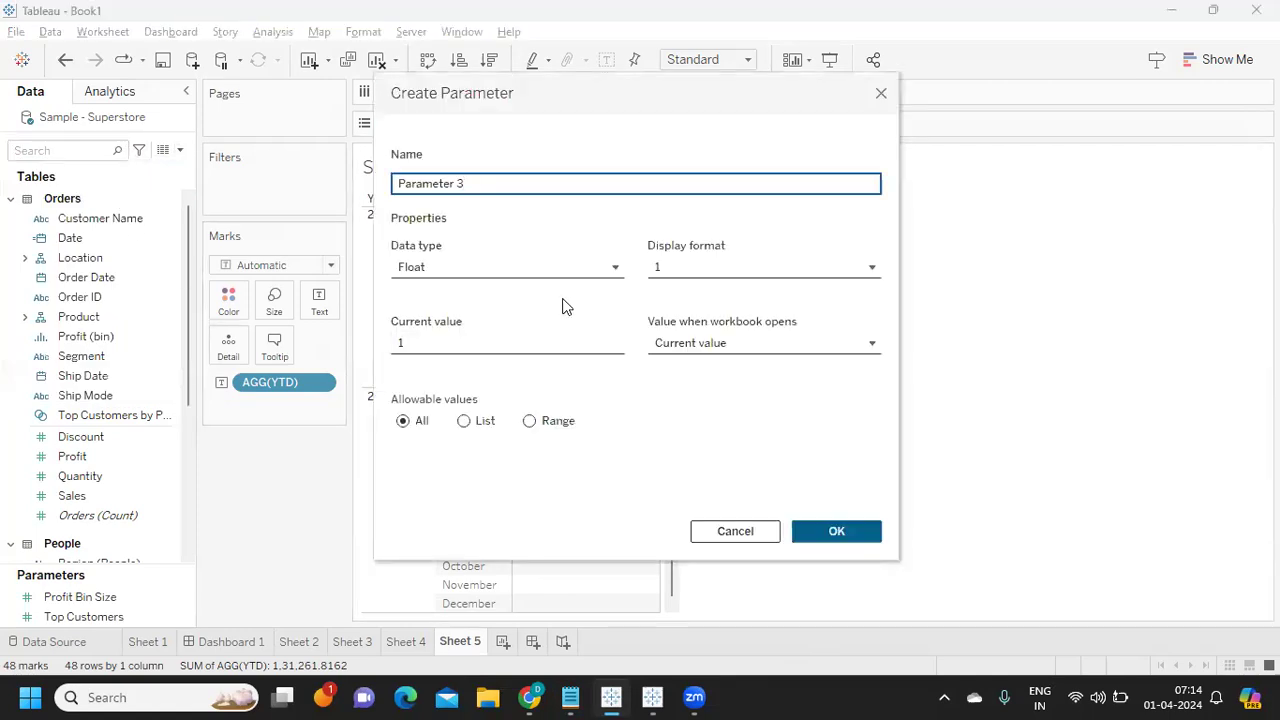
left_click(465, 421)
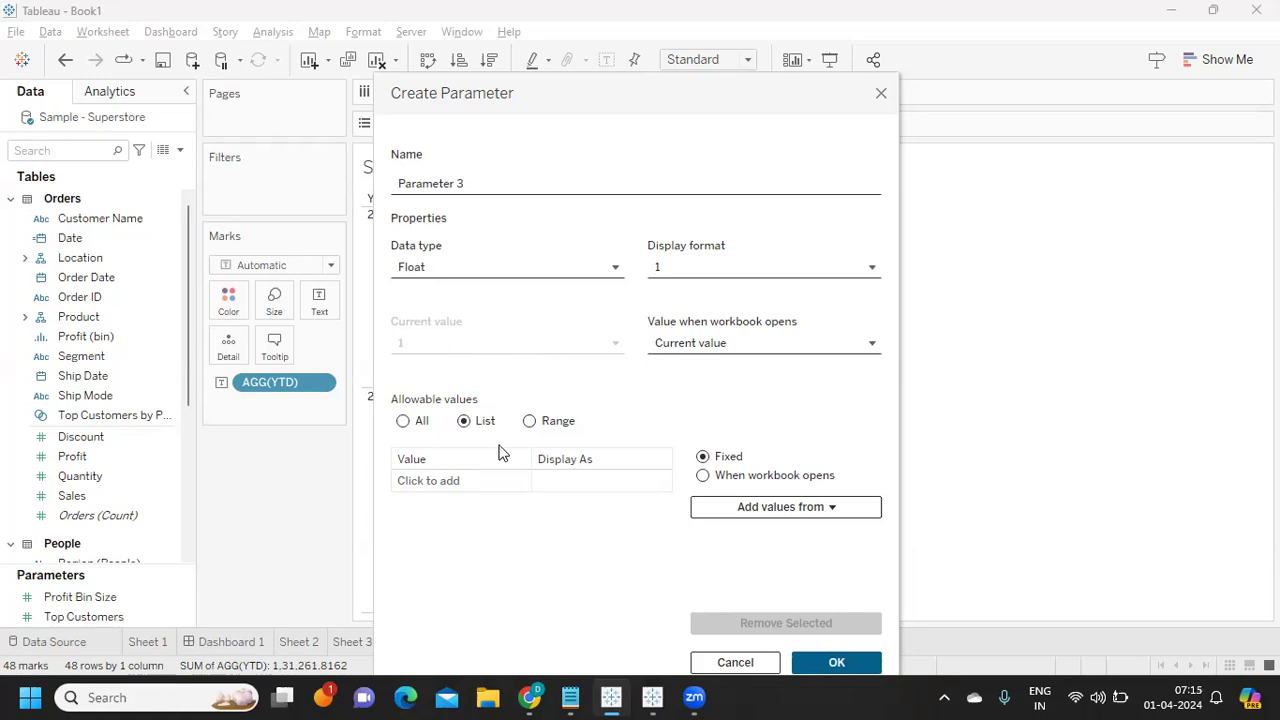
left_click(433, 482)
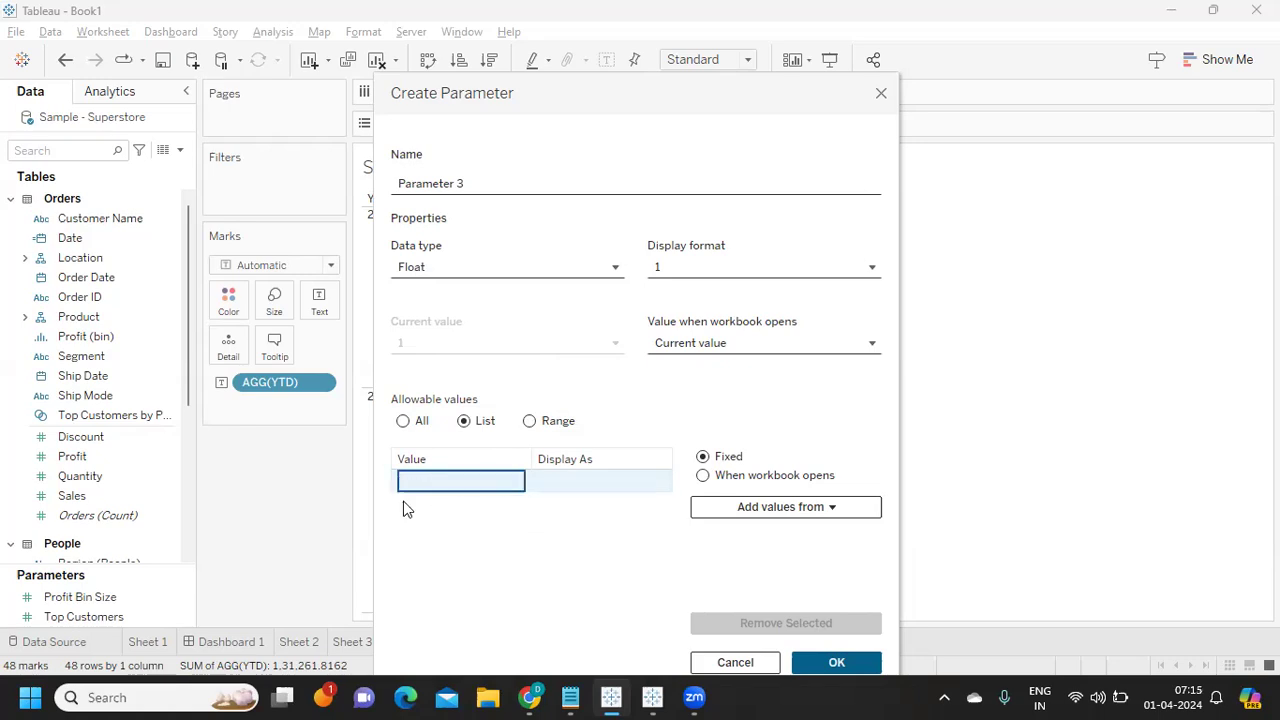
left_click(742, 665)
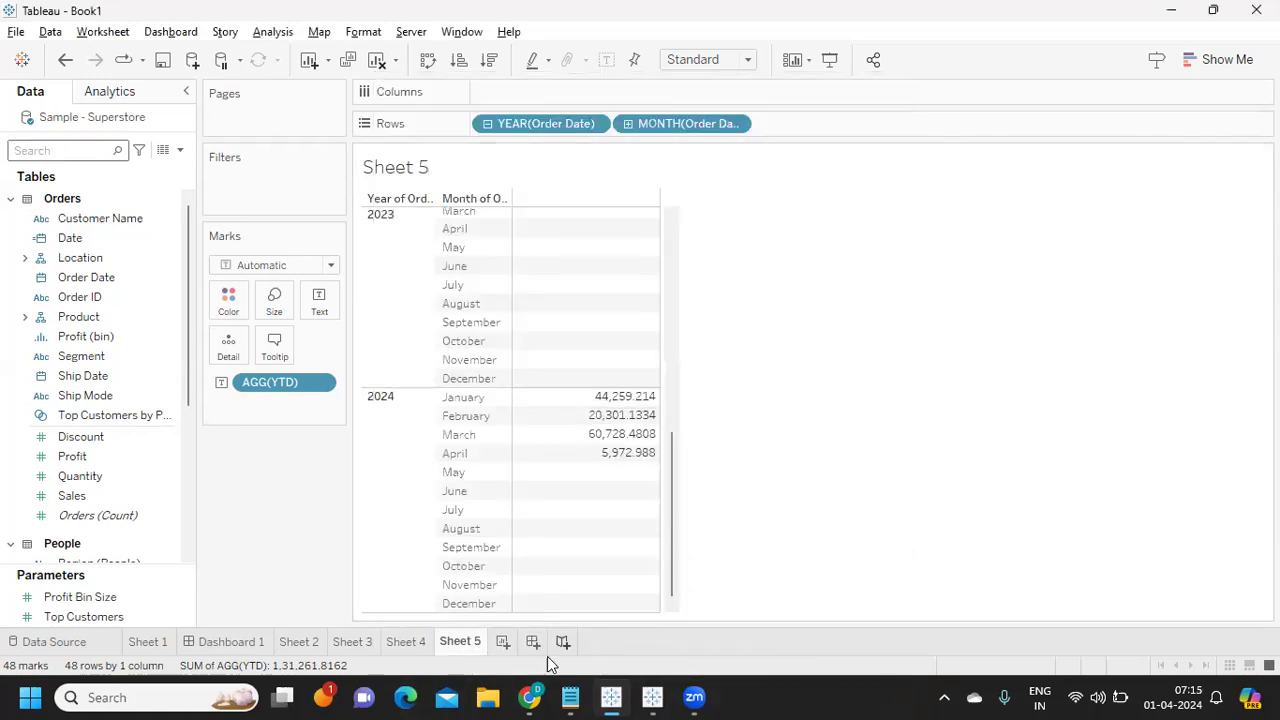
Switch to the Notepad question list and highlight all seven interview questions
left_click(570, 697)
left_click_drag(530, 530, 5, 162)
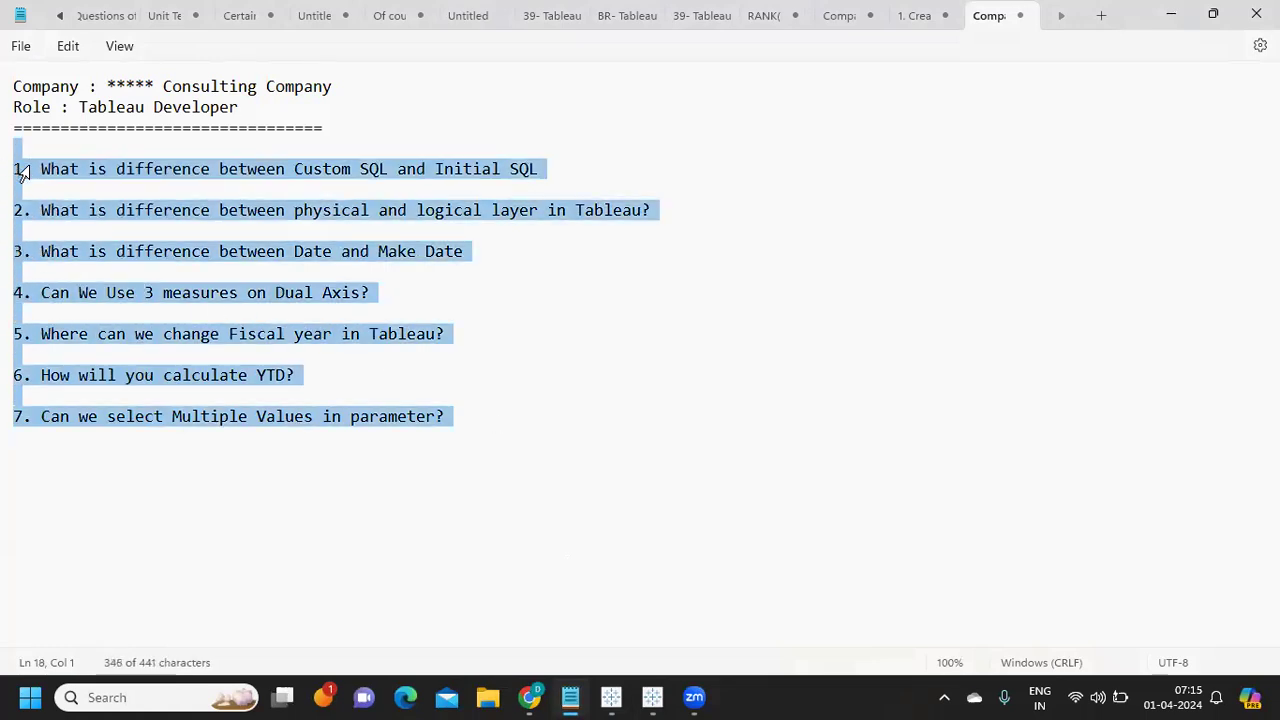